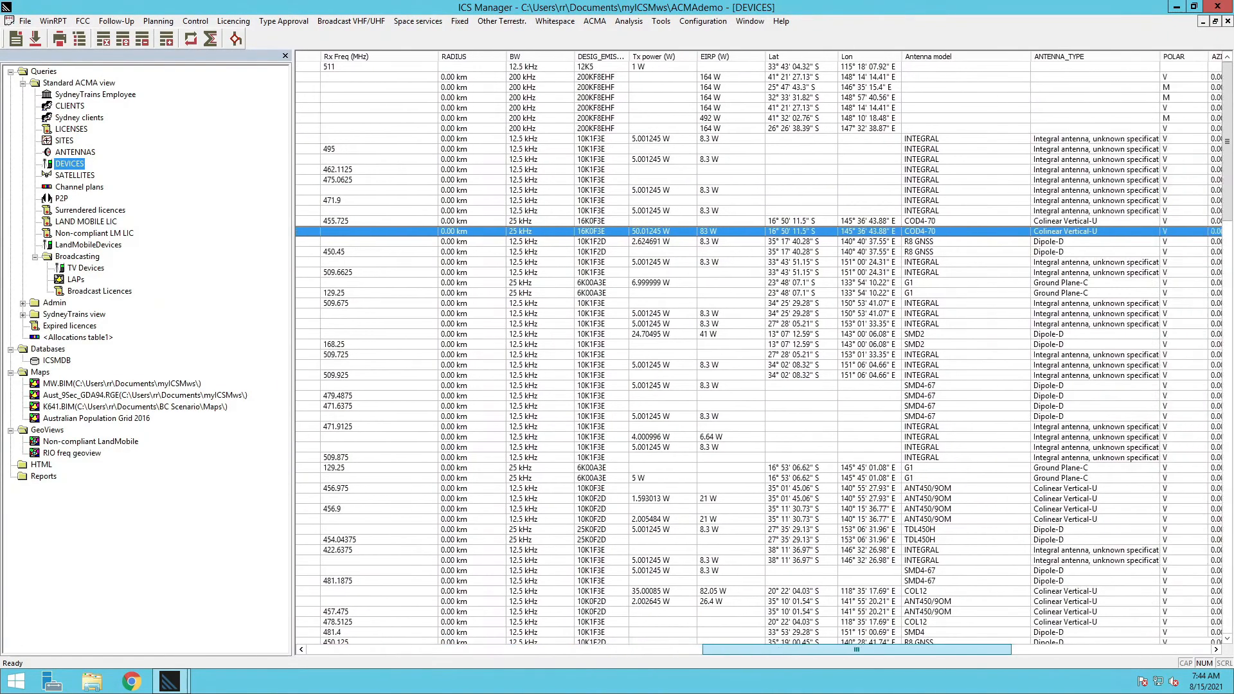
Filter the Licence.TYPE2 column of the DEVICES query to show only Broadcasting (1) records
left_click(994, 355)
right_click(931, 55)
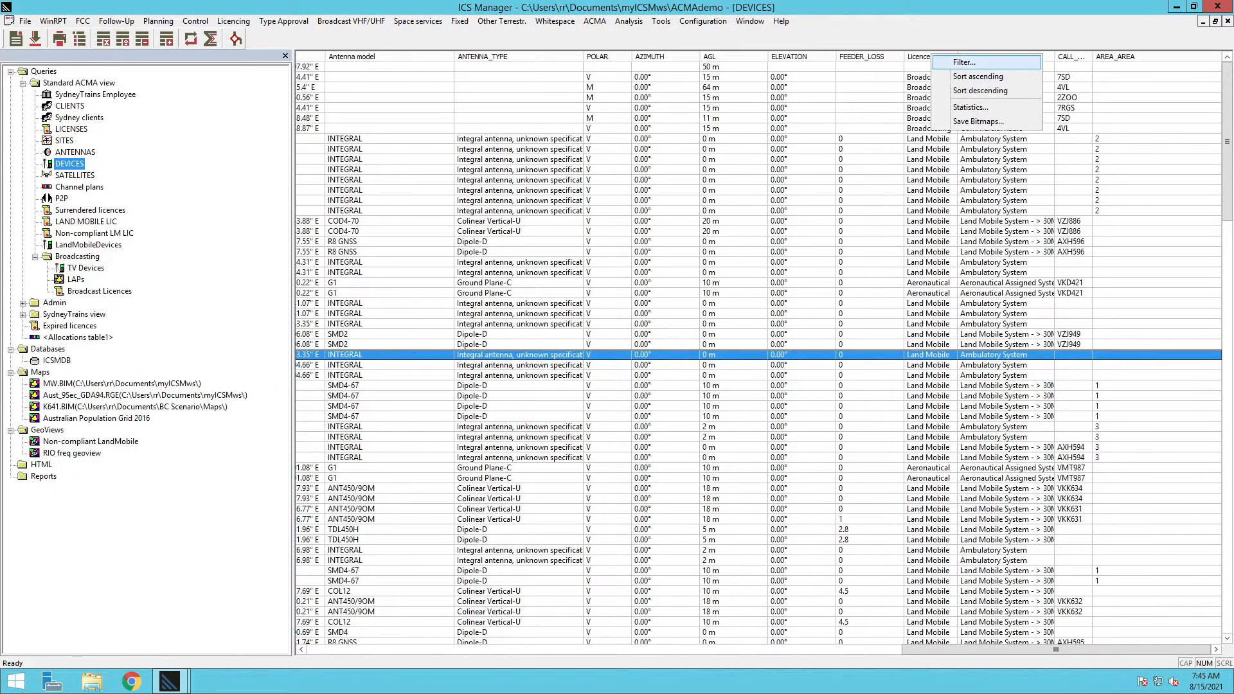
left_click(964, 62)
left_click(445, 315)
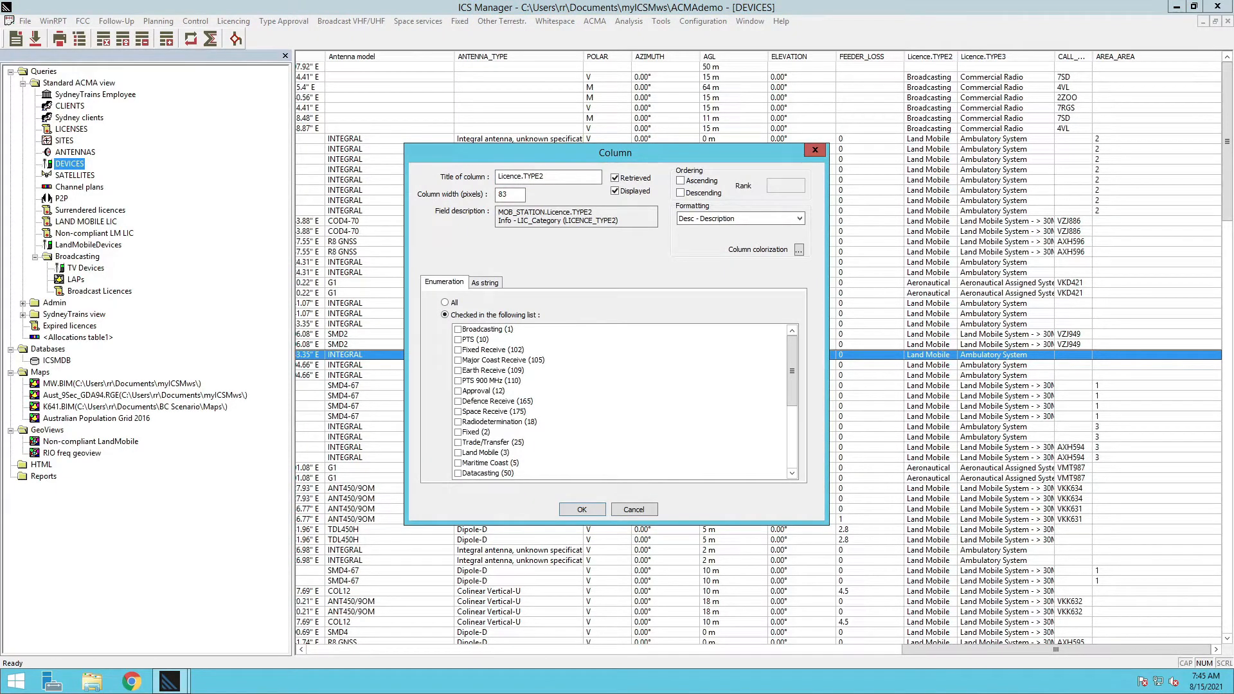
left_click(457, 329)
left_click(581, 510)
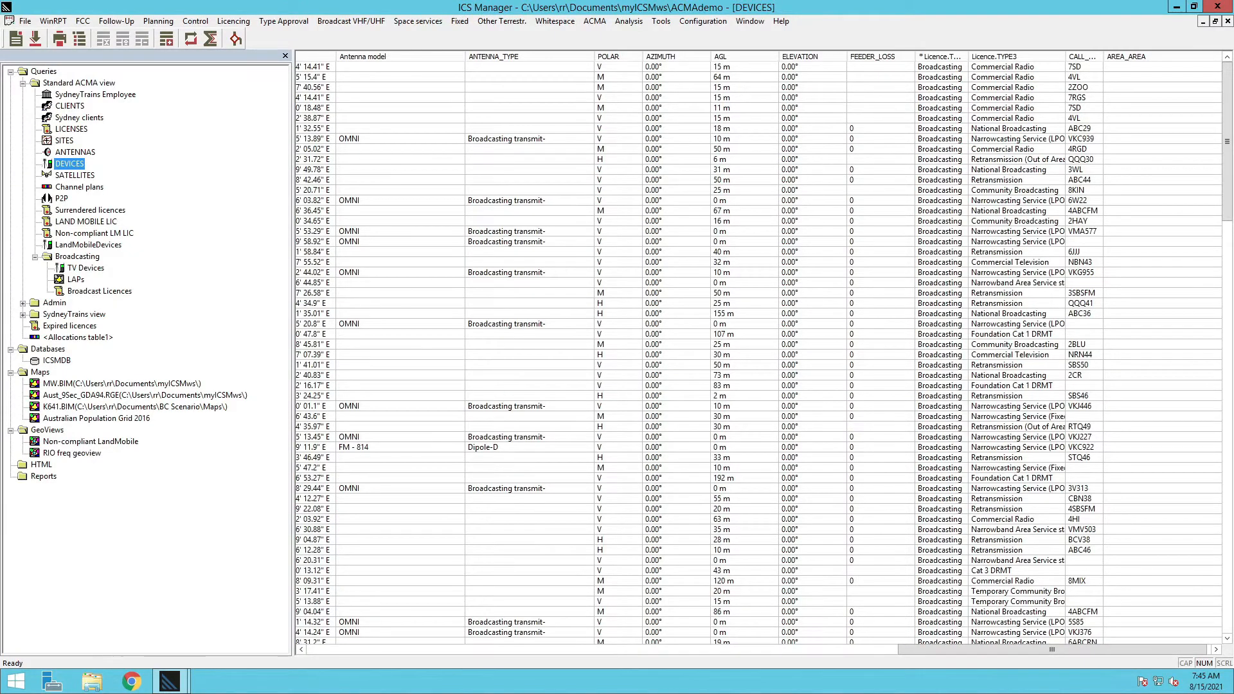
Filter the Licence.TYPE3 column of the DEVICES query to National Broadcasting (107)
right_click(1020, 57)
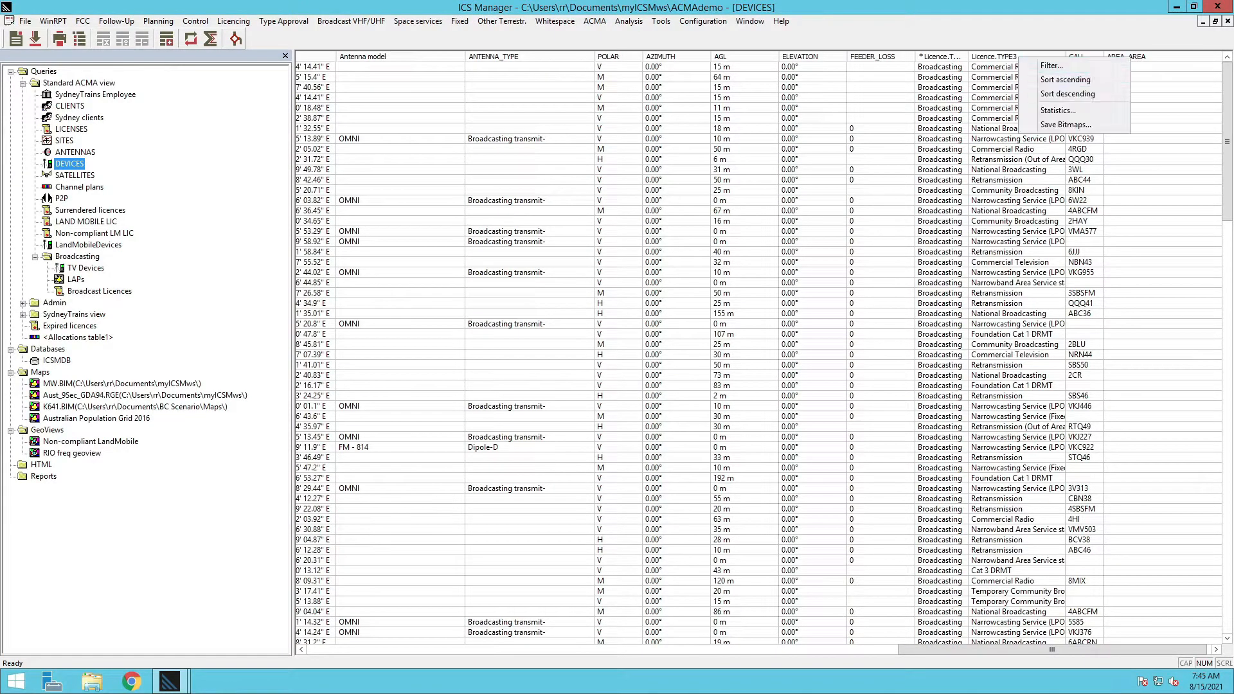
left_click(1051, 65)
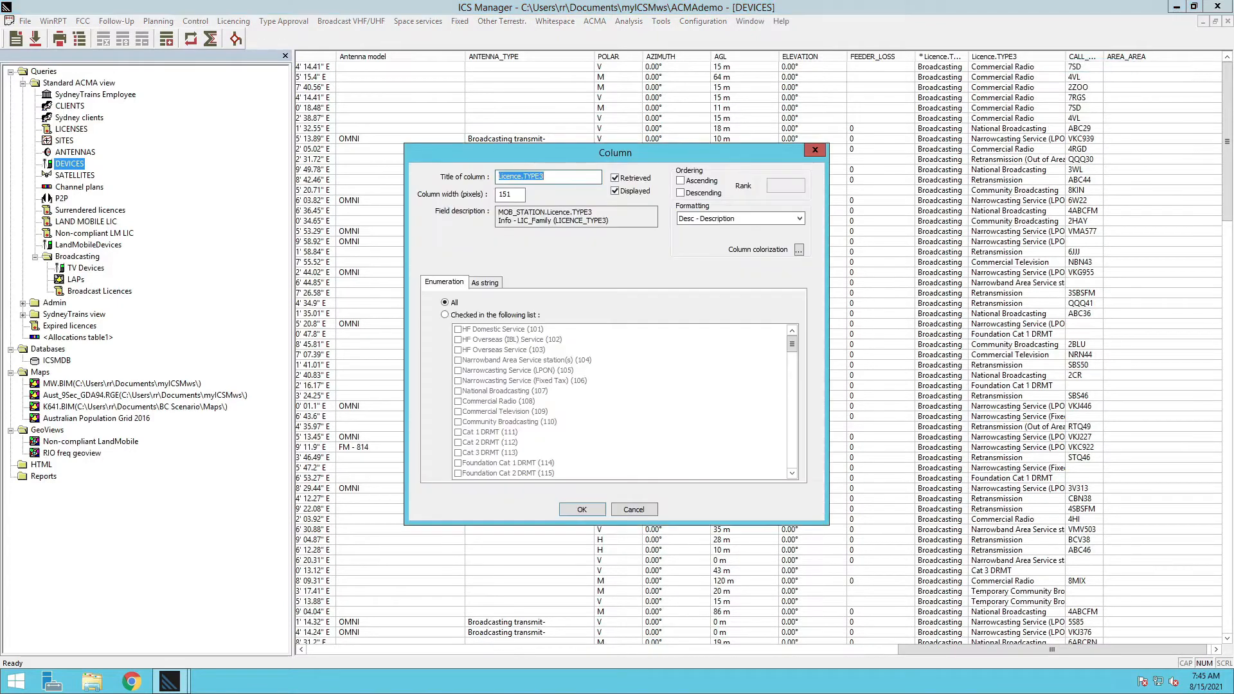
left_click(445, 315)
left_click(459, 392)
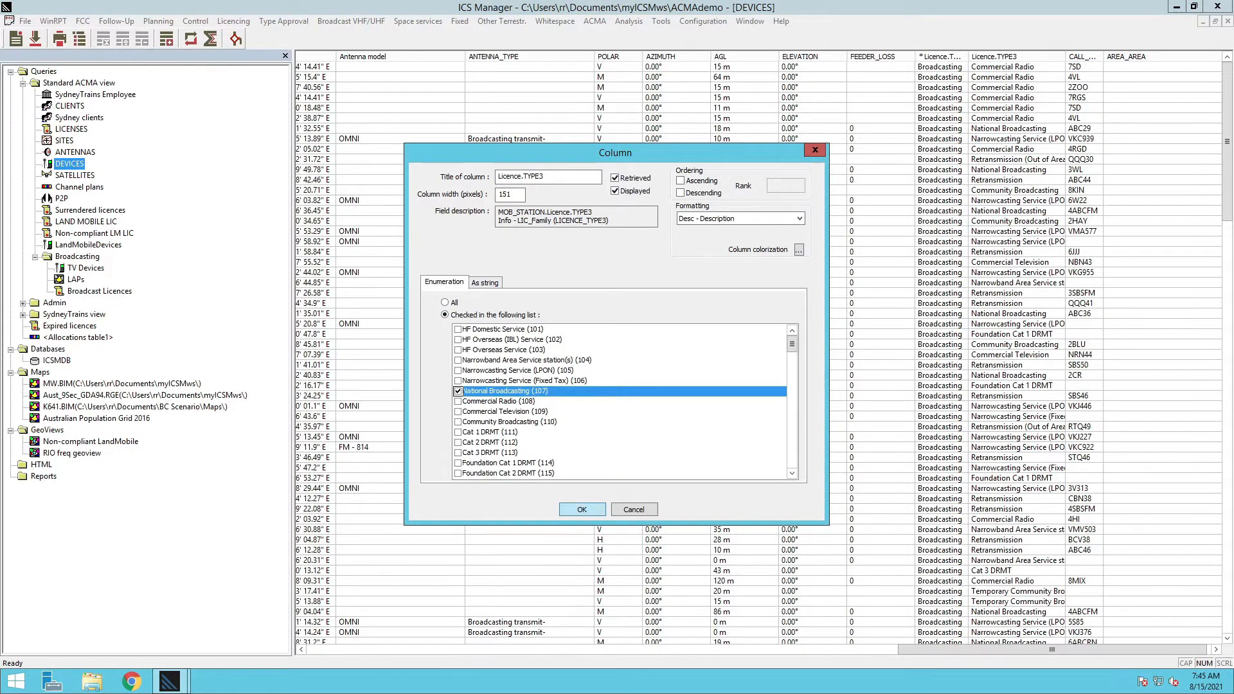
key("Return")
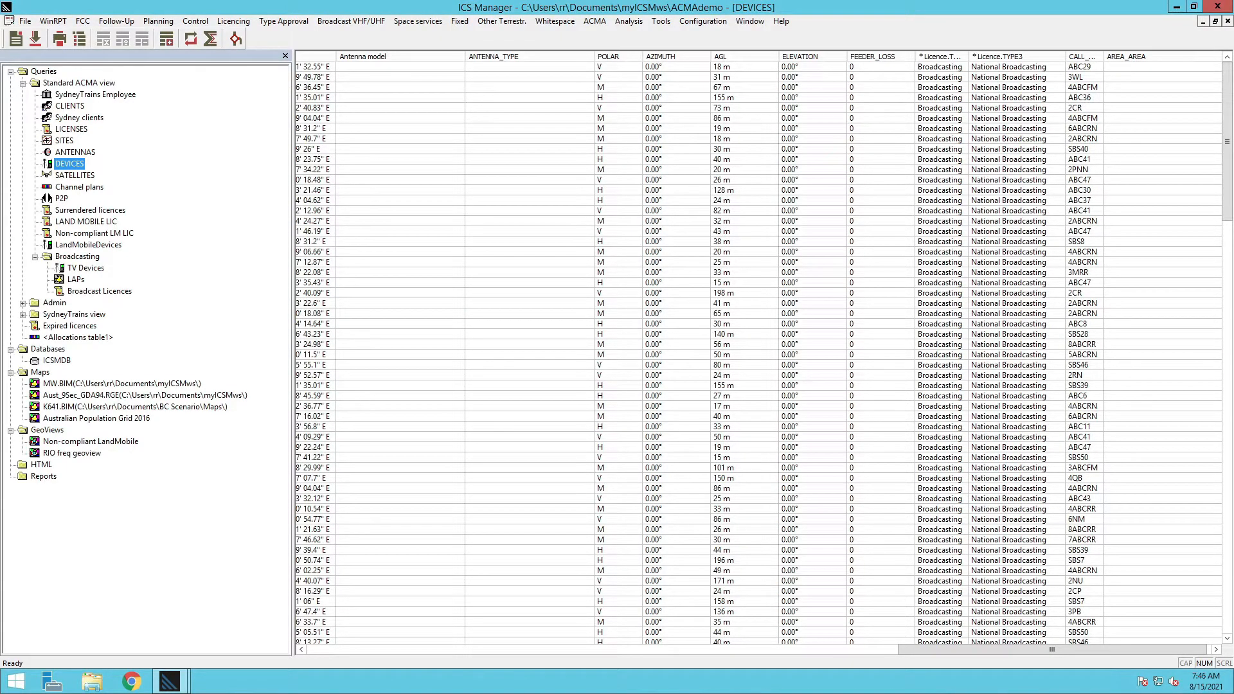
Open the TV Devices query and review its columns across to the licence type and licence category
left_click(85, 268)
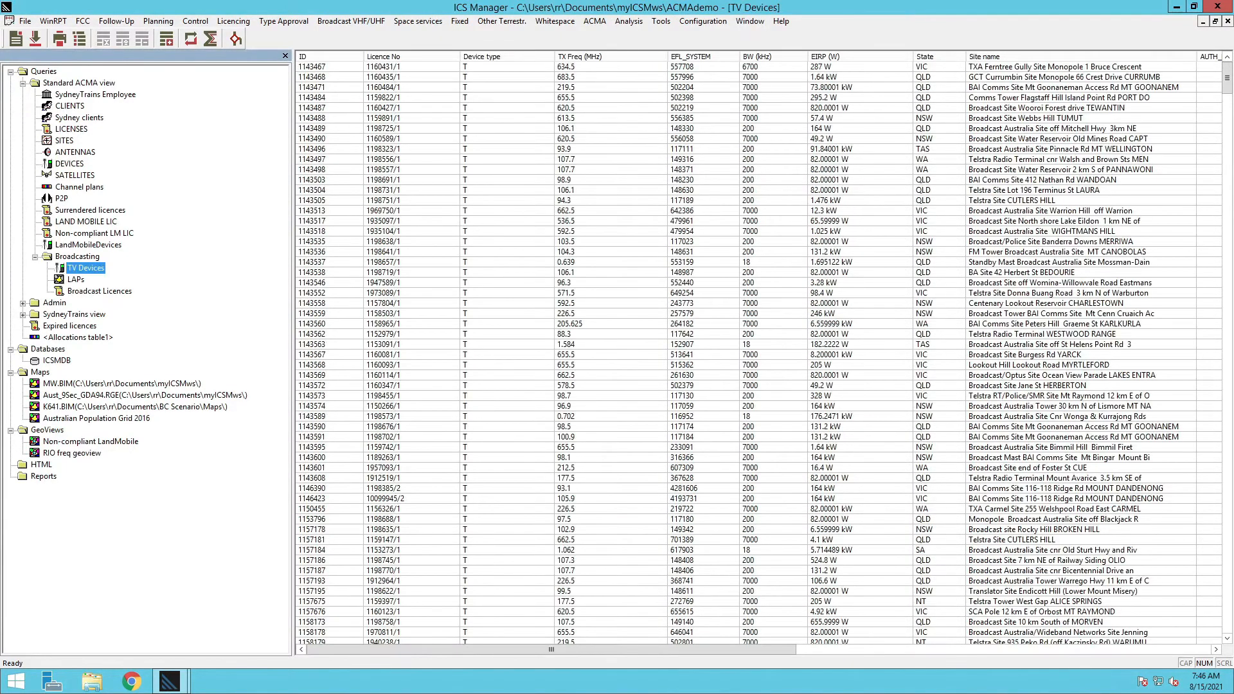
mouse_move(642, 650)
left_mouse_down()
mouse_move(703, 650)
mouse_move(643, 650)
left_mouse_up()
left_click(643, 313)
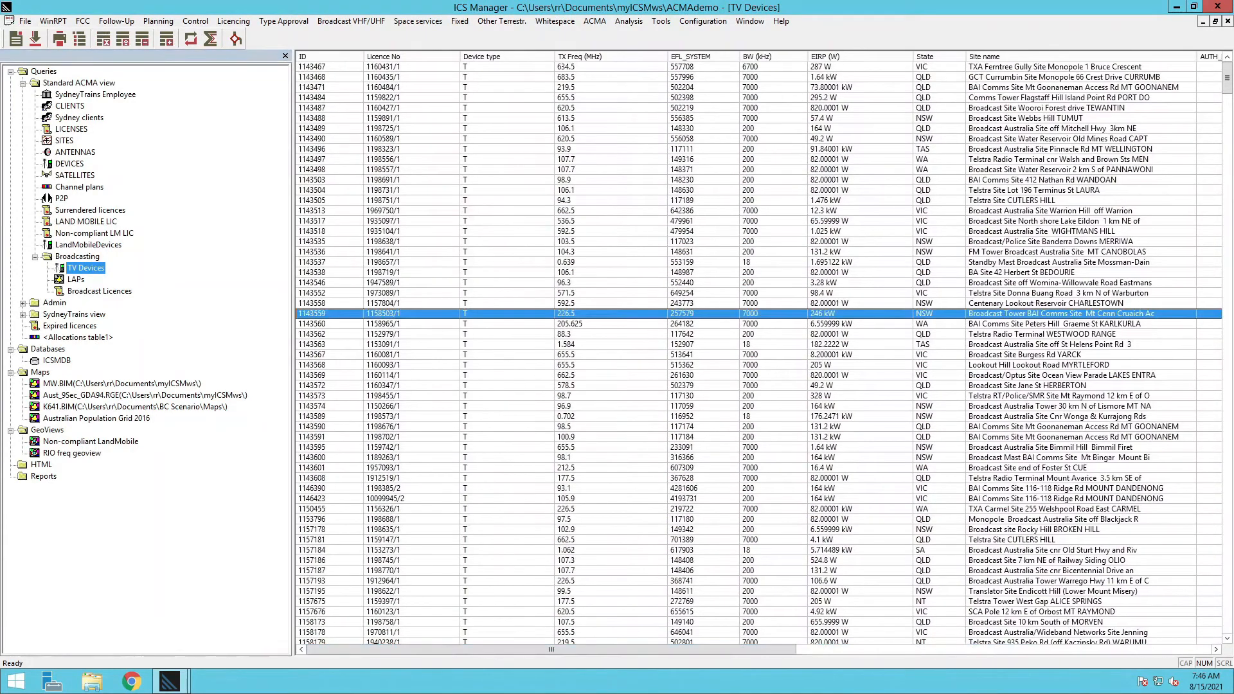
left_click_drag(551, 650, 920, 649)
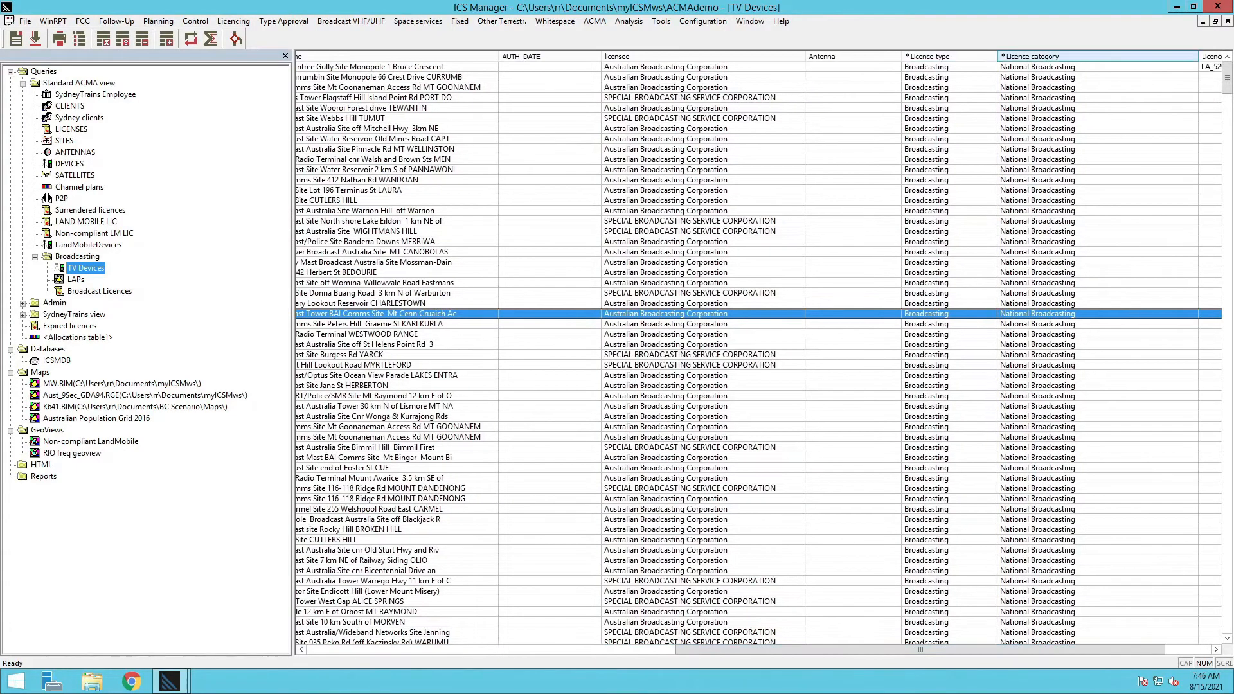
left_click_drag(921, 649, 562, 650)
Open the TV Devices query for editing and list the available fields of its related Position table
right_click(557, 323)
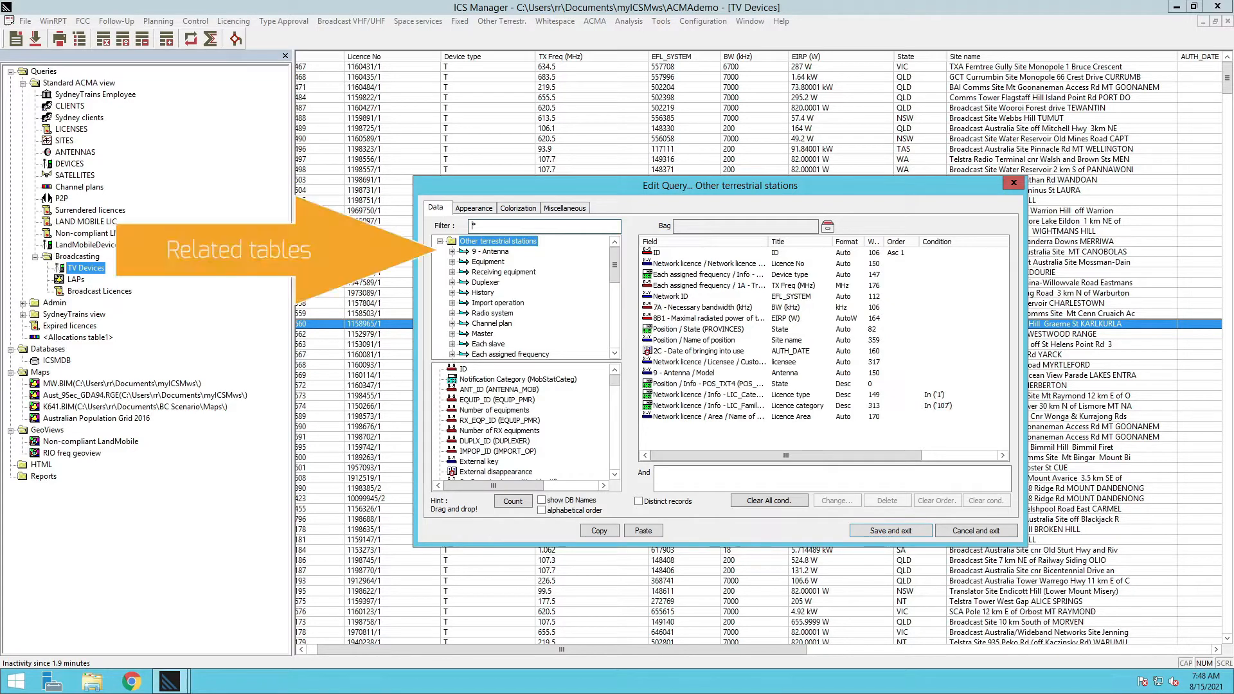
left_click(482, 292)
scroll(483, 293, "down", 2)
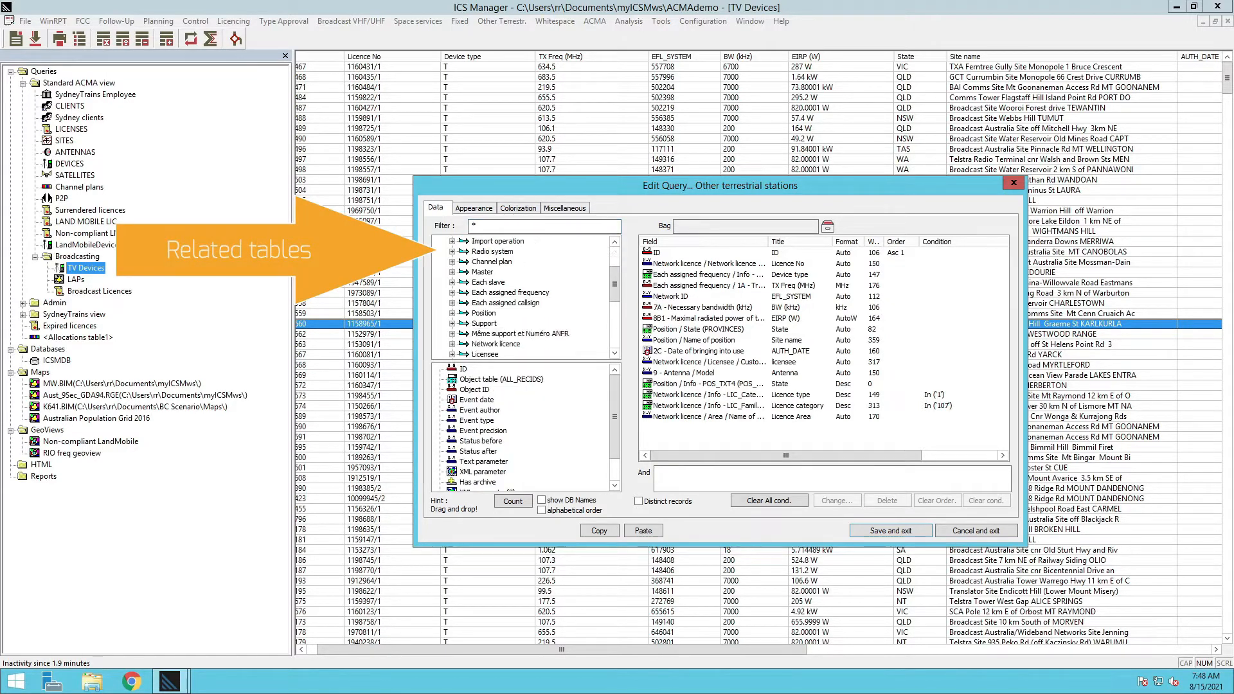
left_click(483, 313)
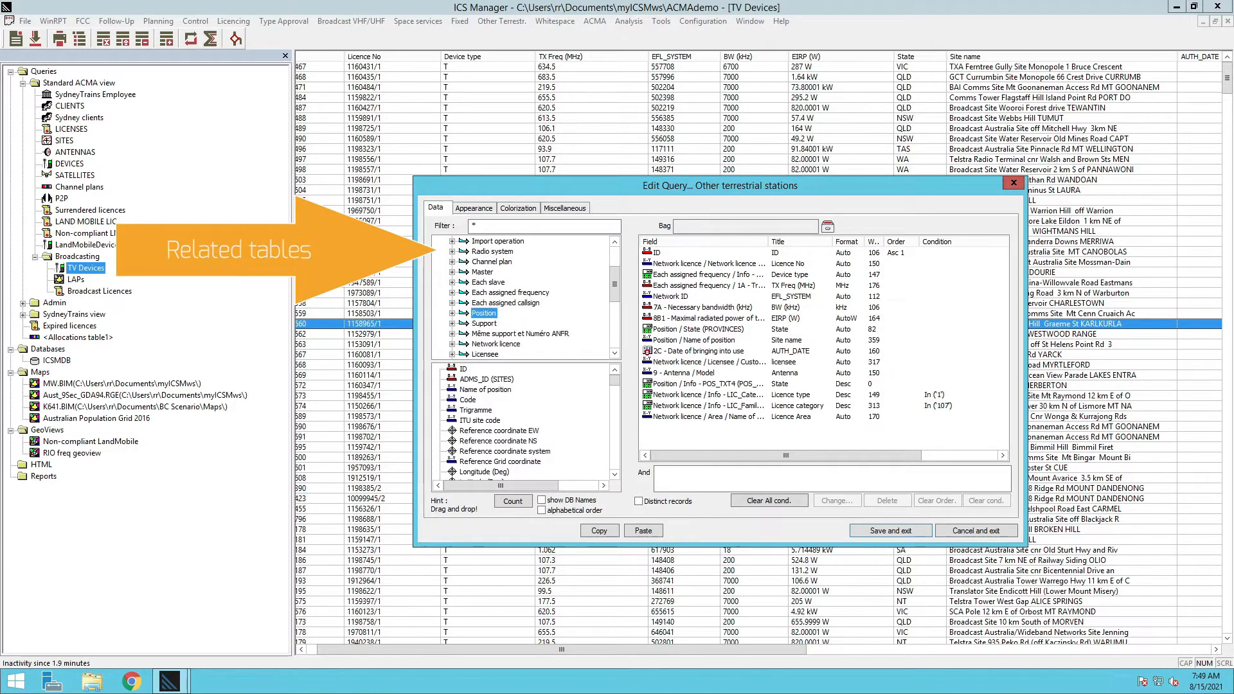
Add the Position table's Longitude (Deg) and Latitude (Deg) fields to the TV Devices query and save it
left_click(486, 451)
scroll(486, 451, "down", 1)
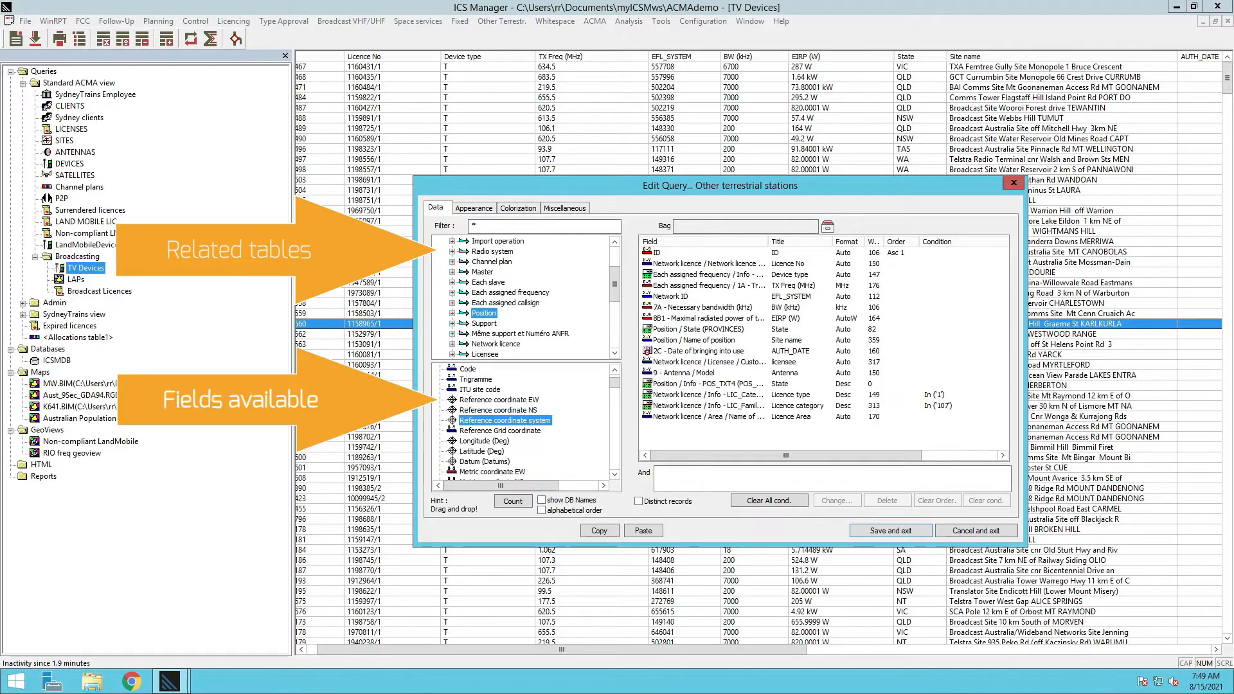
left_click(484, 441)
left_click(482, 451)
scroll(483, 451, "down", 1)
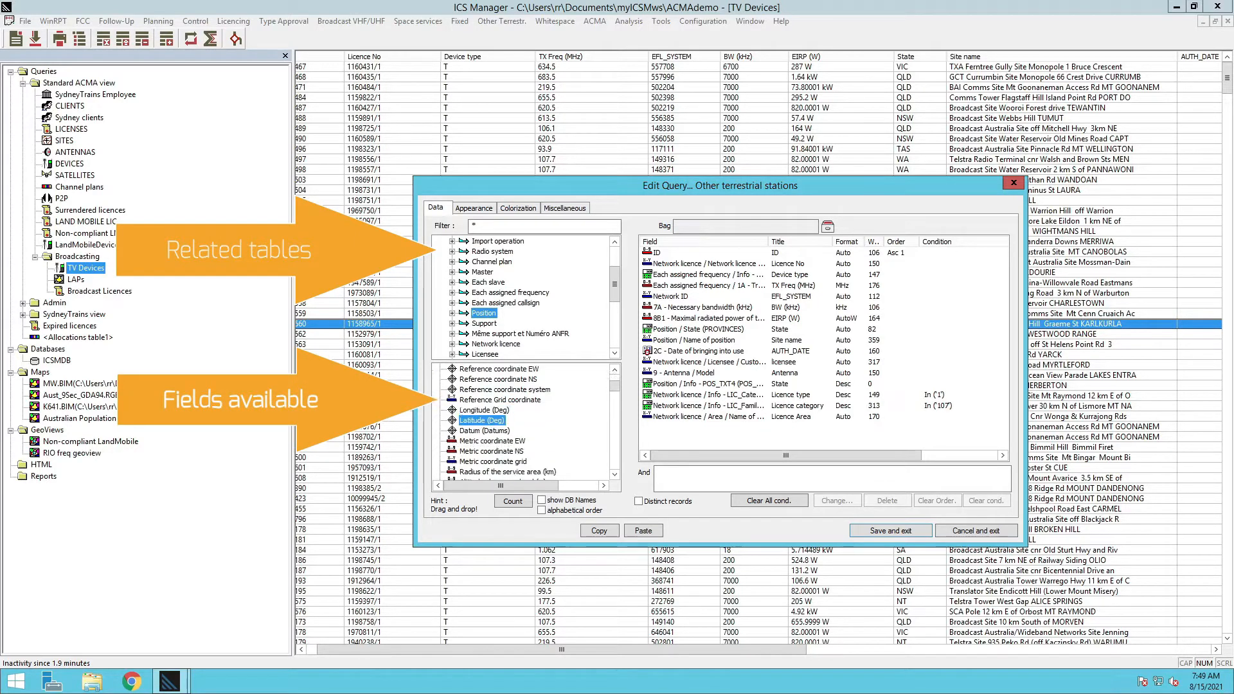
scroll(482, 451, "down", 1)
mouse_move(485, 379)
left_mouse_down()
mouse_move(671, 421)
mouse_move(683, 434)
left_mouse_up()
left_click(482, 390)
left_click_drag(482, 389, 671, 444)
left_click(891, 531)
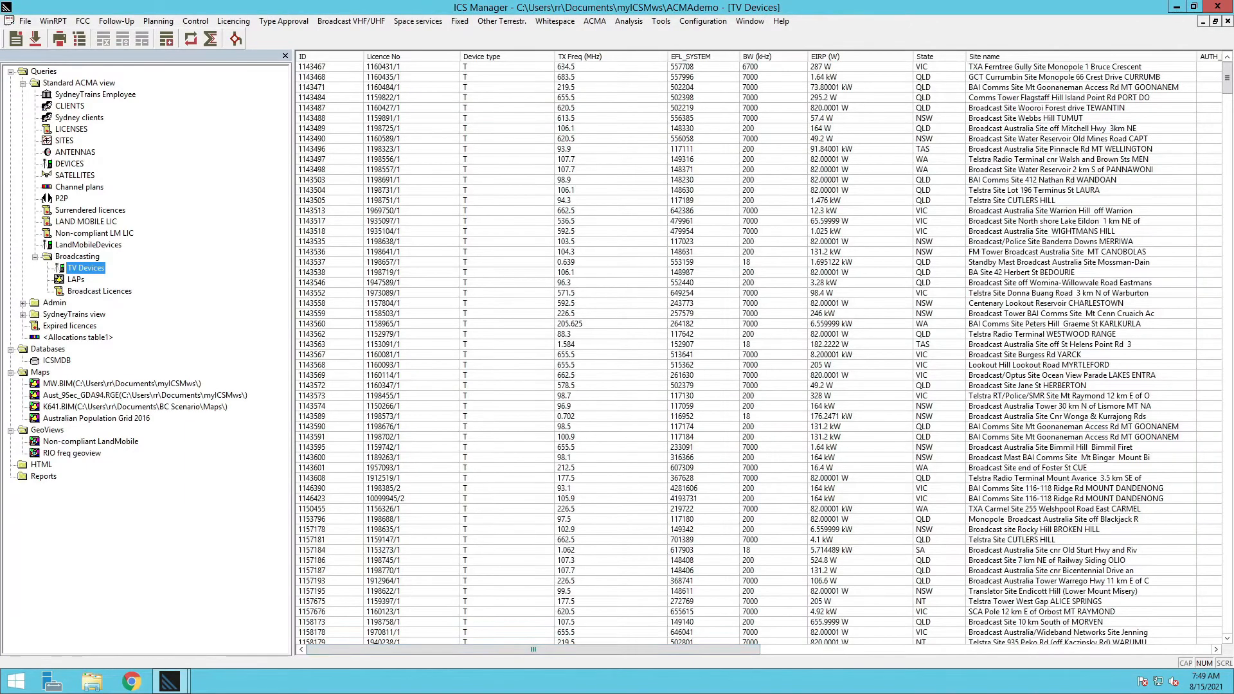
Check the new position longitude and latitude columns at the end of the TV Devices table
left_click_drag(533, 650, 984, 650)
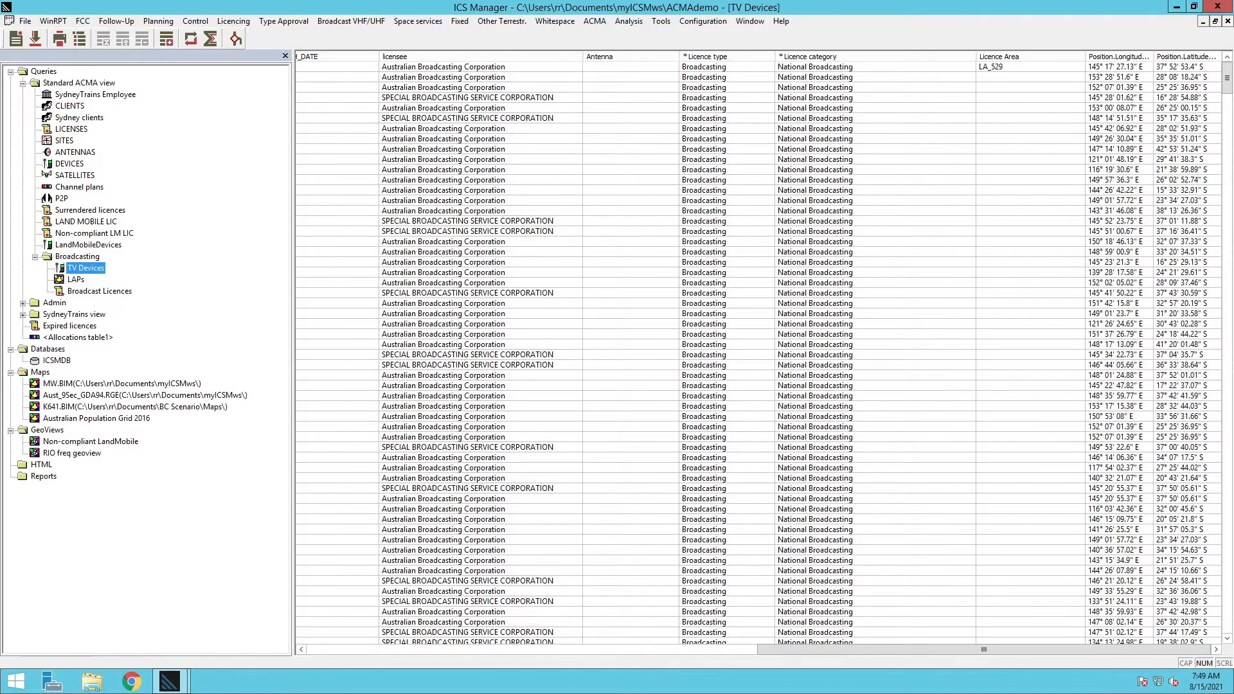
left_click_drag(984, 649, 591, 650)
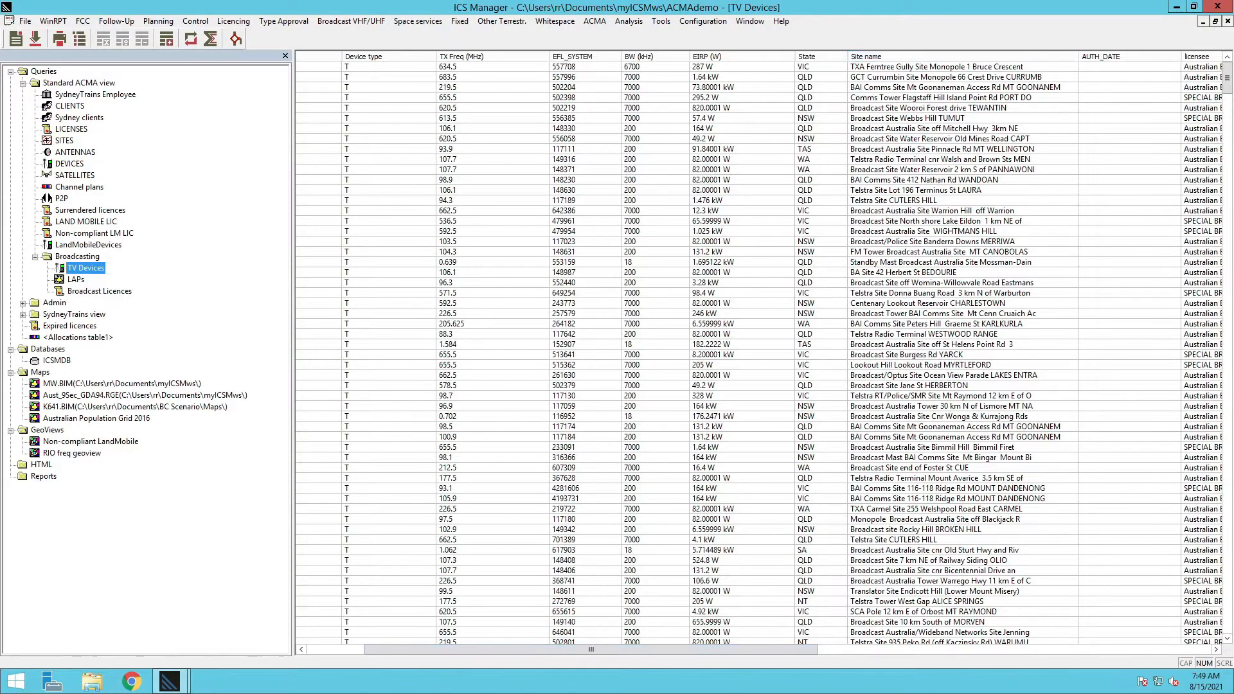
left_click_drag(591, 649, 533, 649)
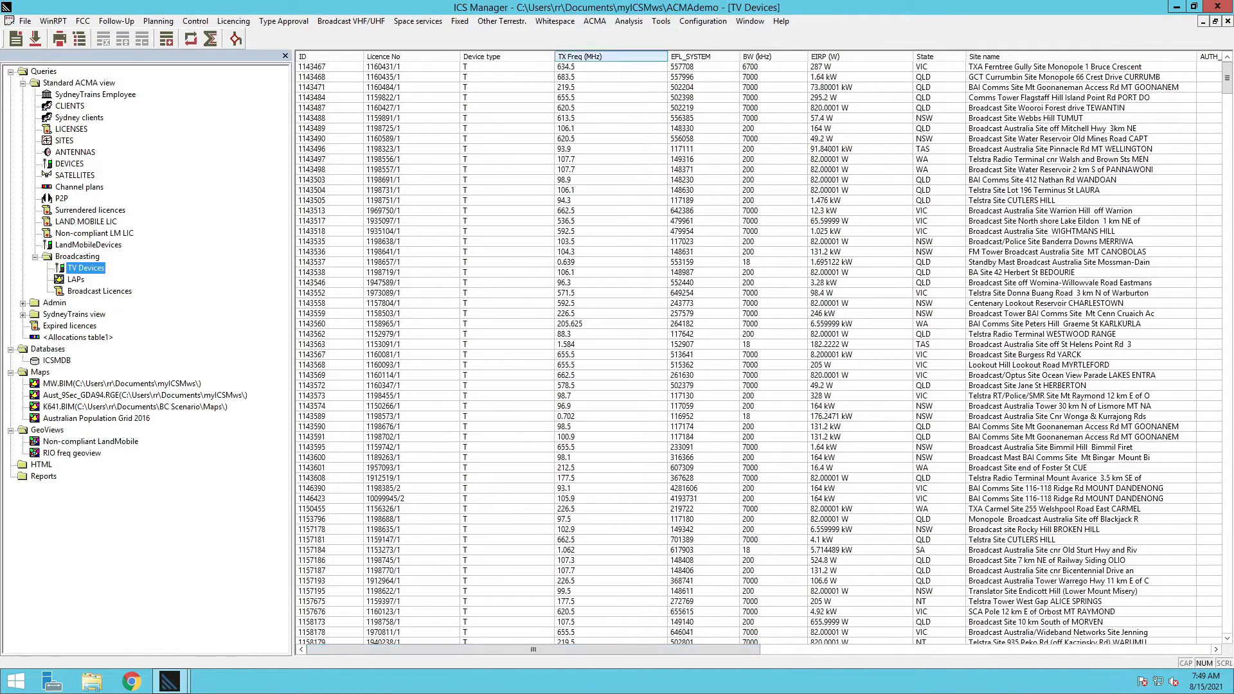
Display the statistics bar chart for the TX Freq (MHz) column of the TV Devices table
right_click(586, 58)
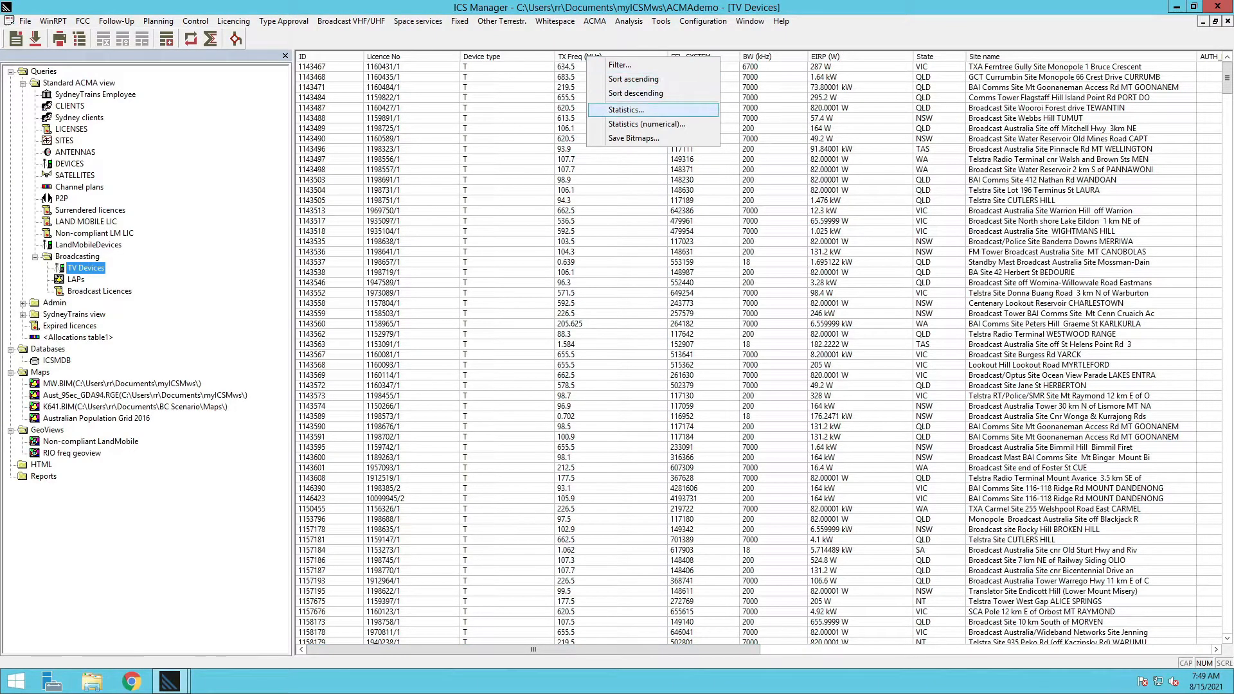
left_click(627, 110)
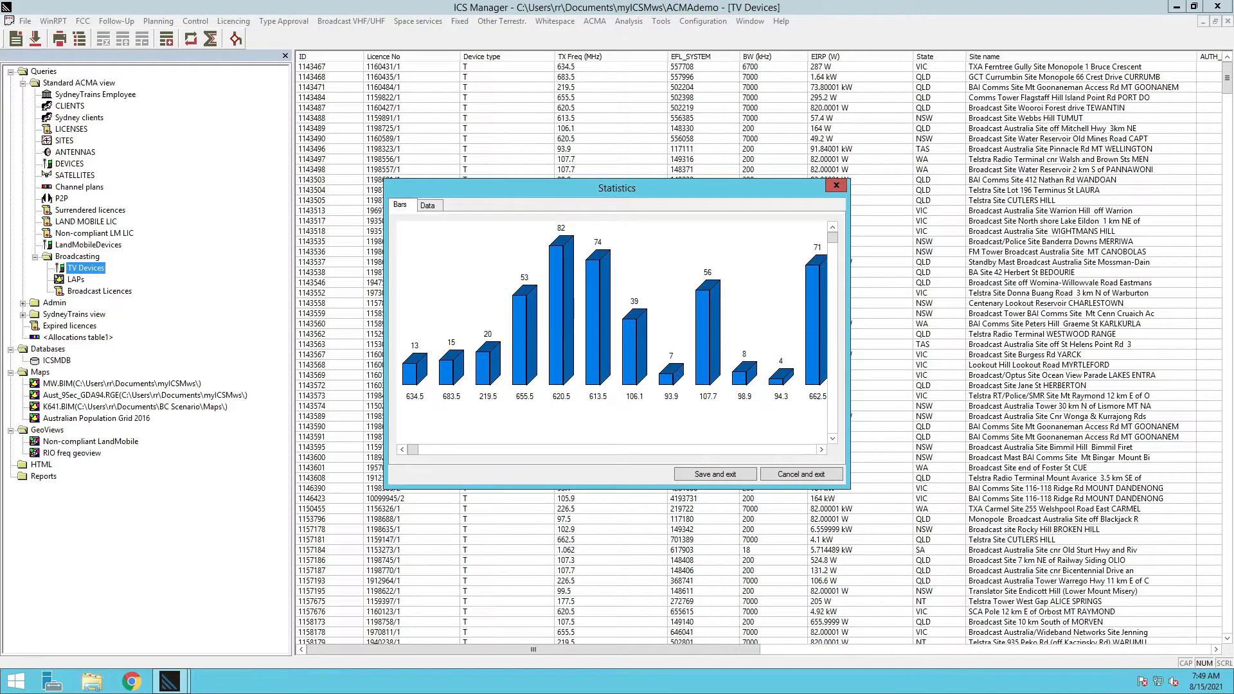
mouse_move(412, 450)
left_mouse_down()
mouse_move(811, 450)
mouse_move(413, 450)
left_mouse_up()
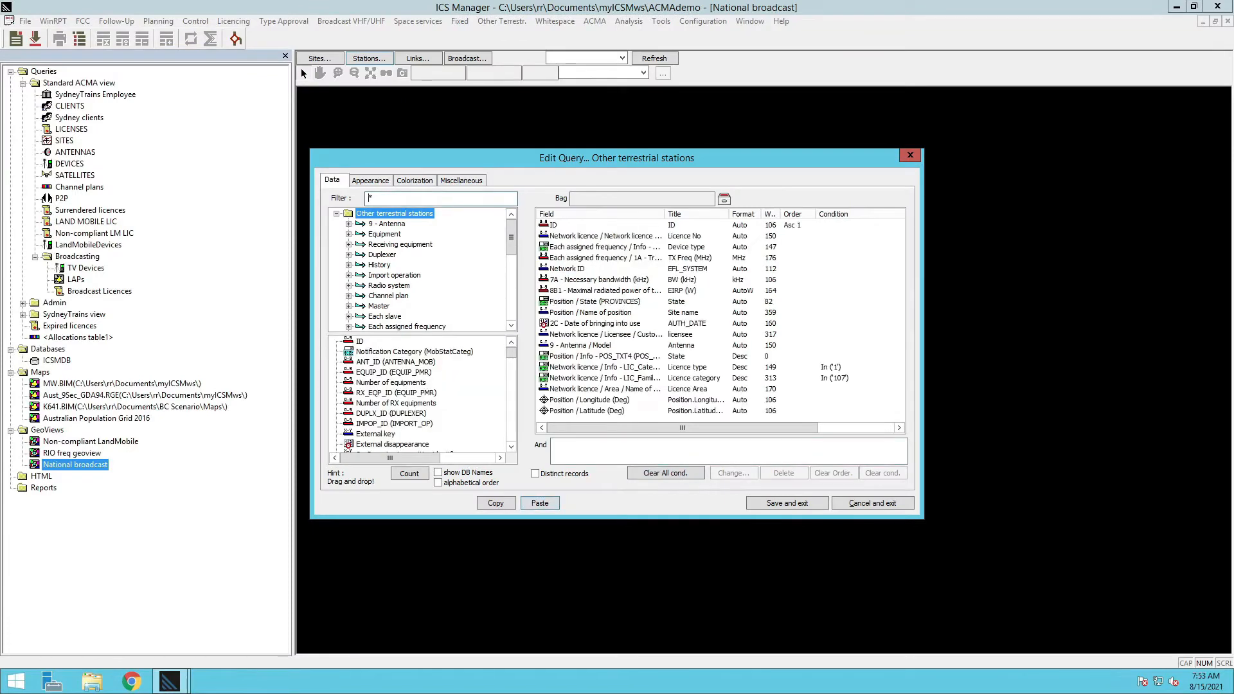
Apply the copied station query in the National broadcast geoview and show all its stations over the Aust_9Sec_GDA94.RGE map
key("Return")
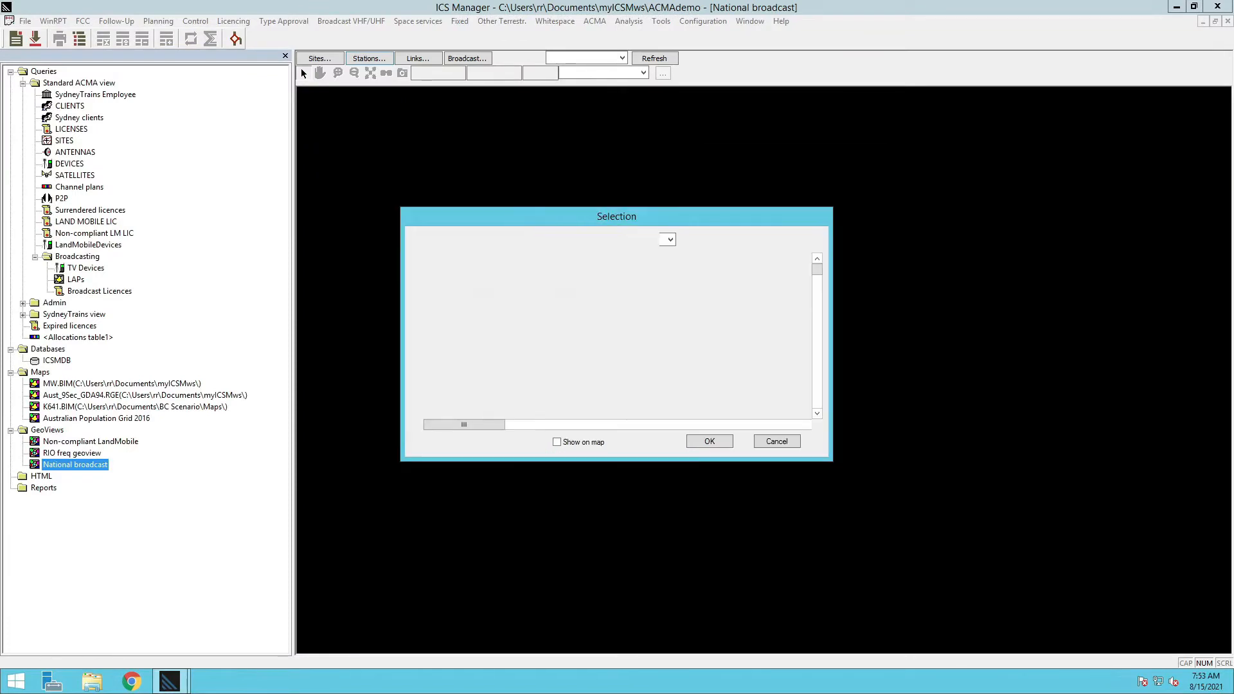
left_click_drag(464, 425, 725, 424)
right_click(487, 259)
left_click(472, 289)
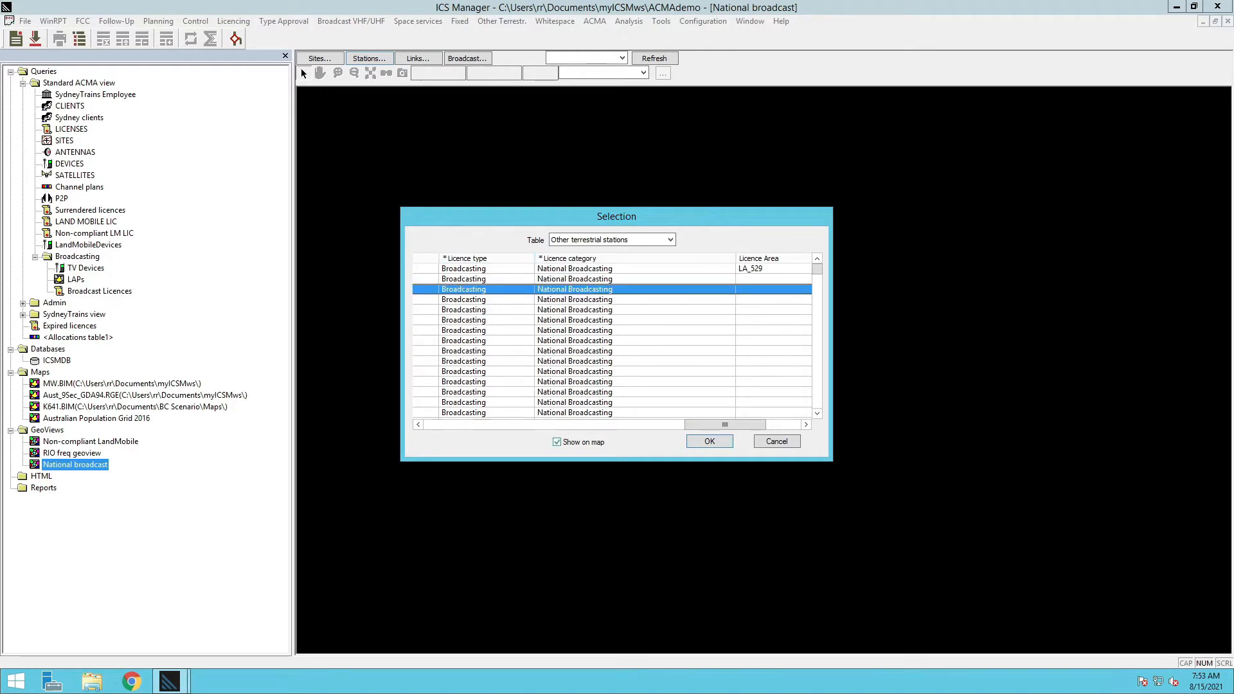
left_click(554, 361)
key("ctrl+a")
right_click(554, 322)
left_click(593, 539)
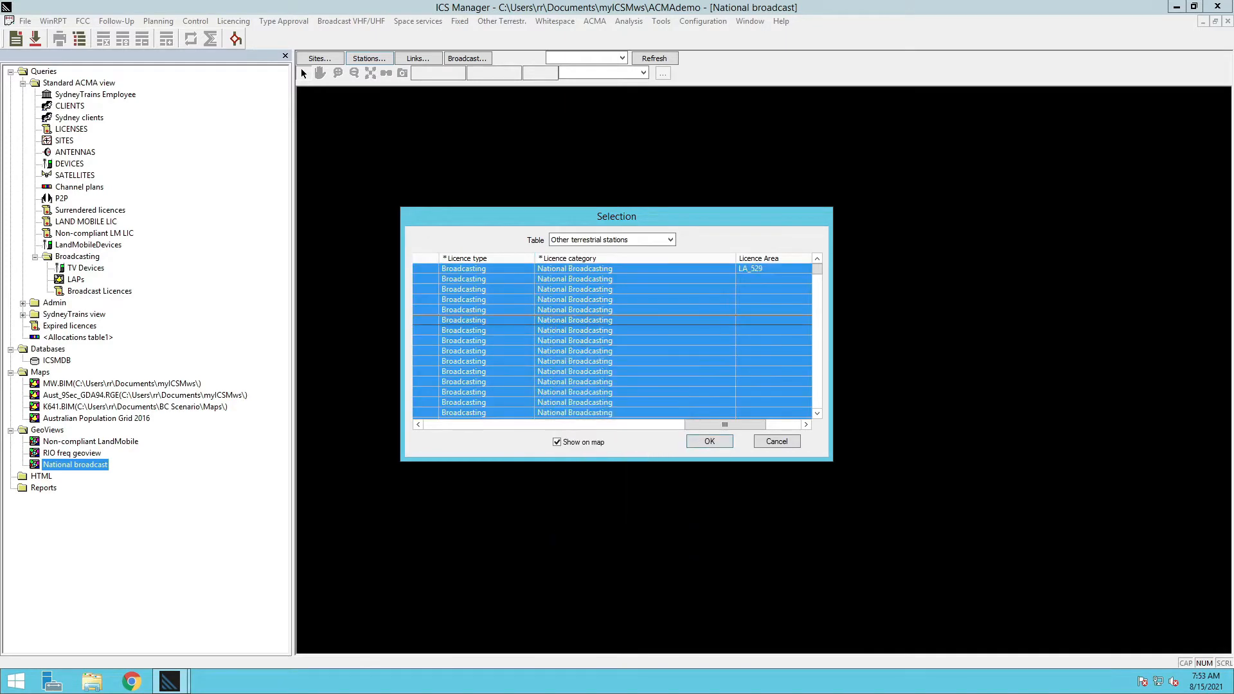
left_click(710, 442)
left_click(643, 72)
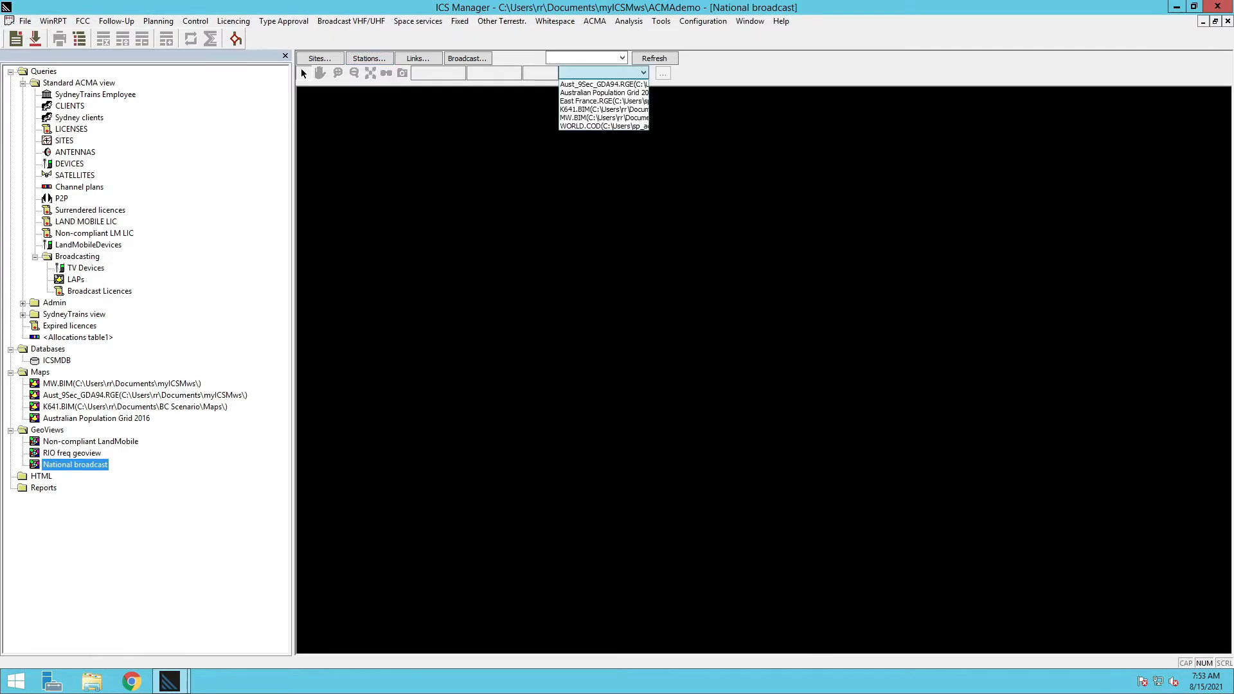
left_click(601, 84)
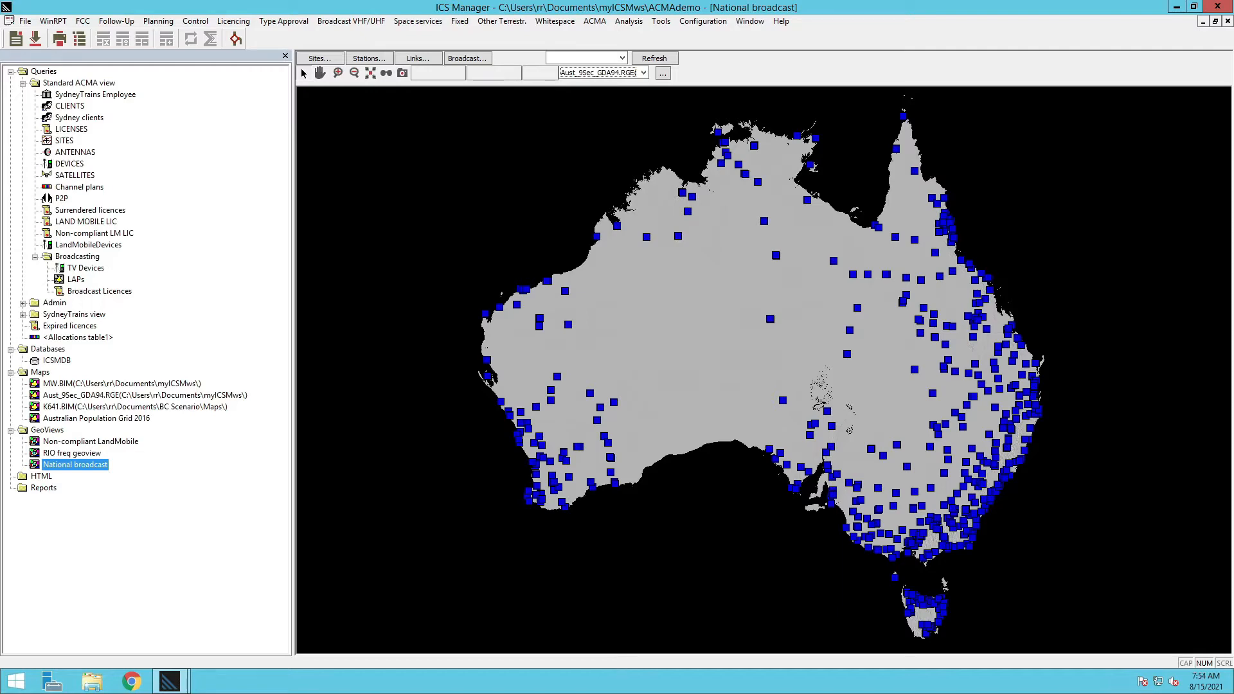
Open the LAPs query of broadcasting areas and look through the data import options, including import from an SHP file
left_click(75, 280)
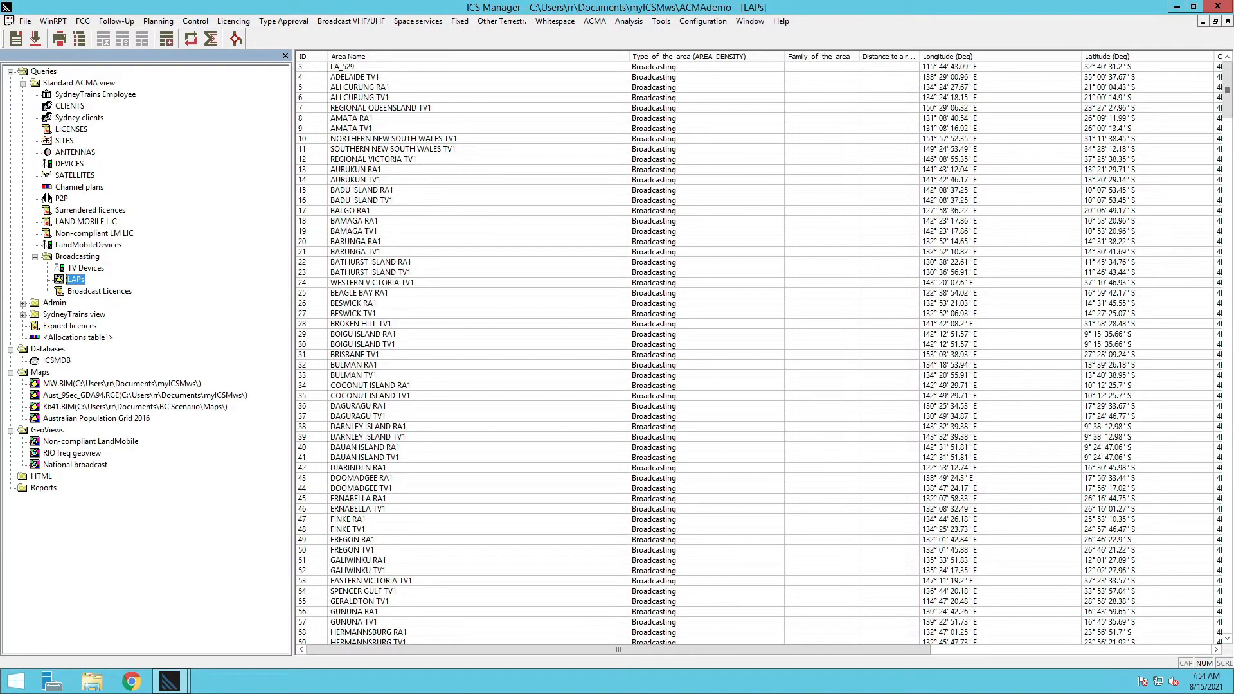
right_click(77, 279)
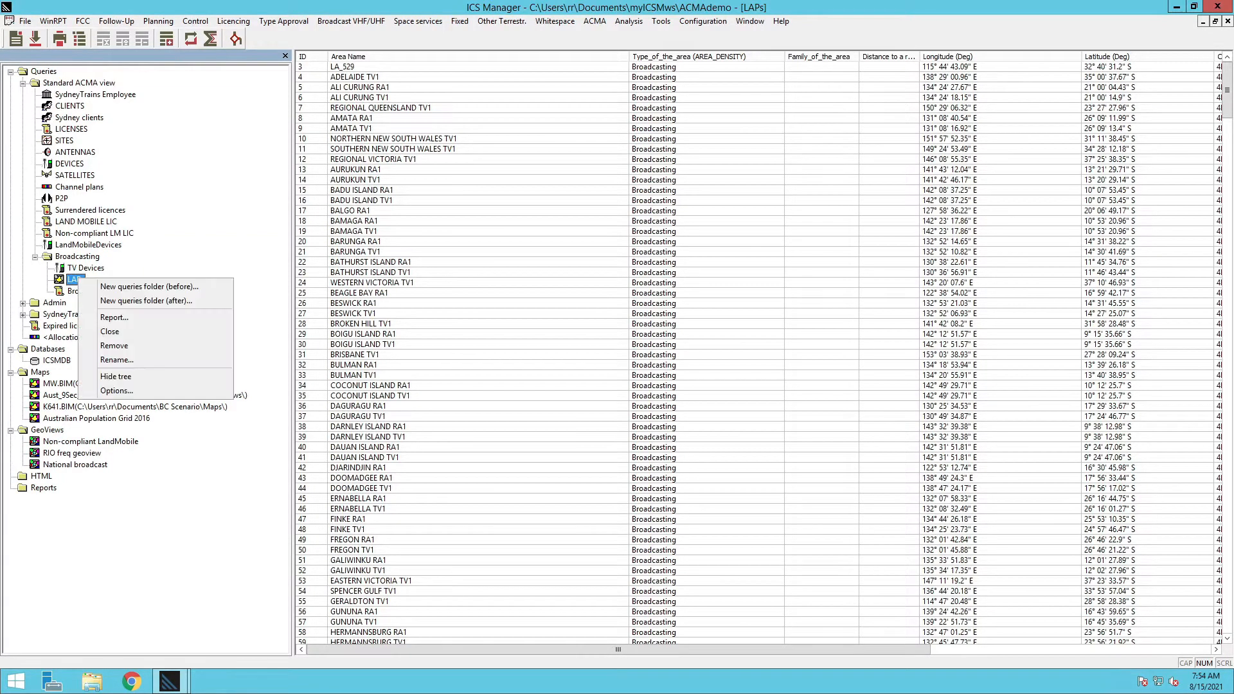
left_click(479, 211)
left_click(661, 22)
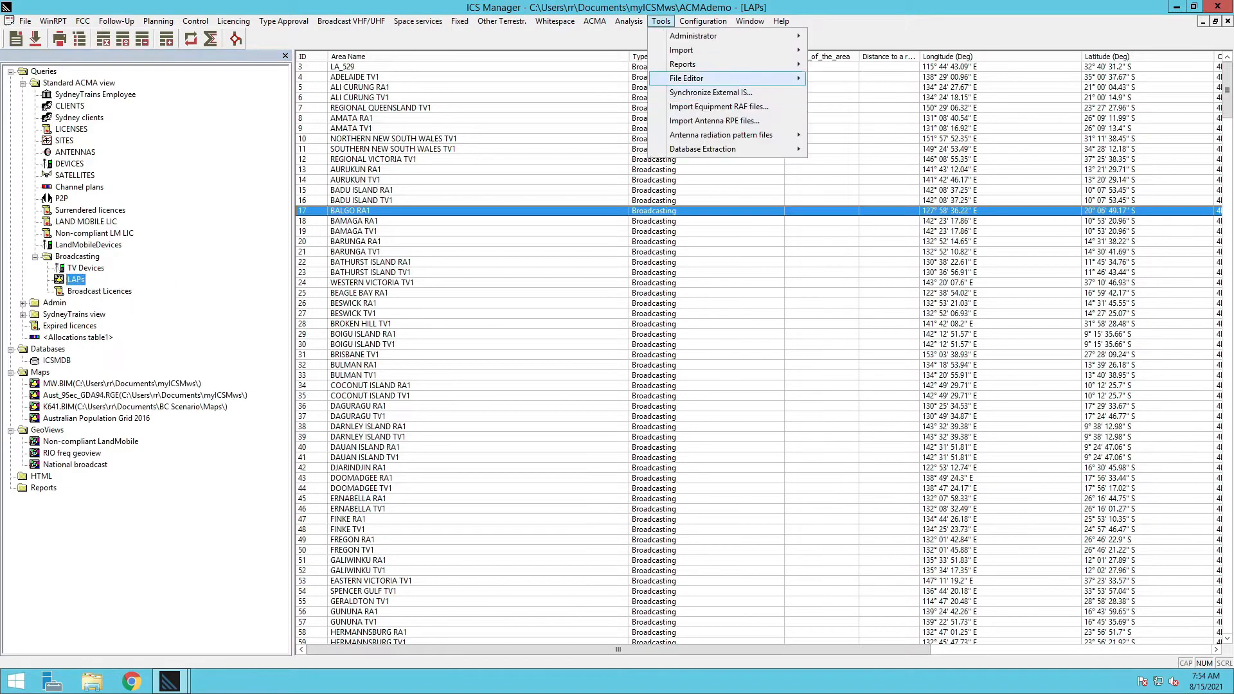
mouse_move(683, 50)
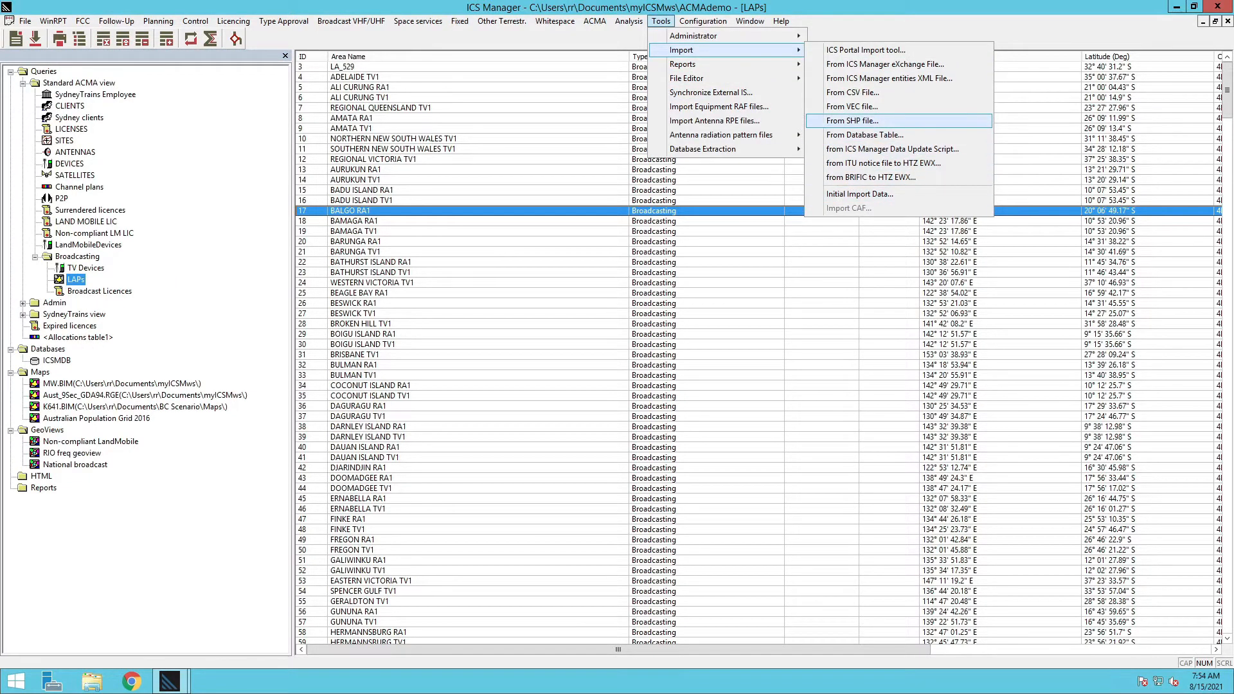
left_click(888, 232)
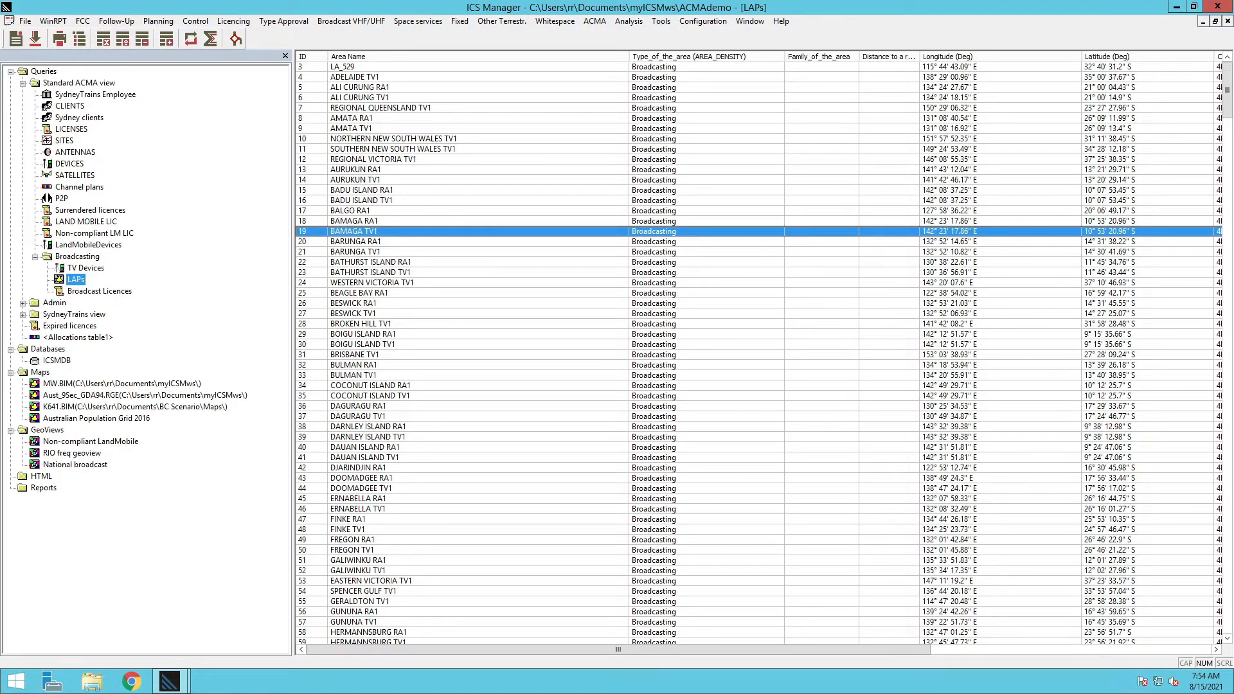
Open the AMATA RA1 allocated area, inspect its polygon and vertices in the geography details, and close the record
double_click(352, 118)
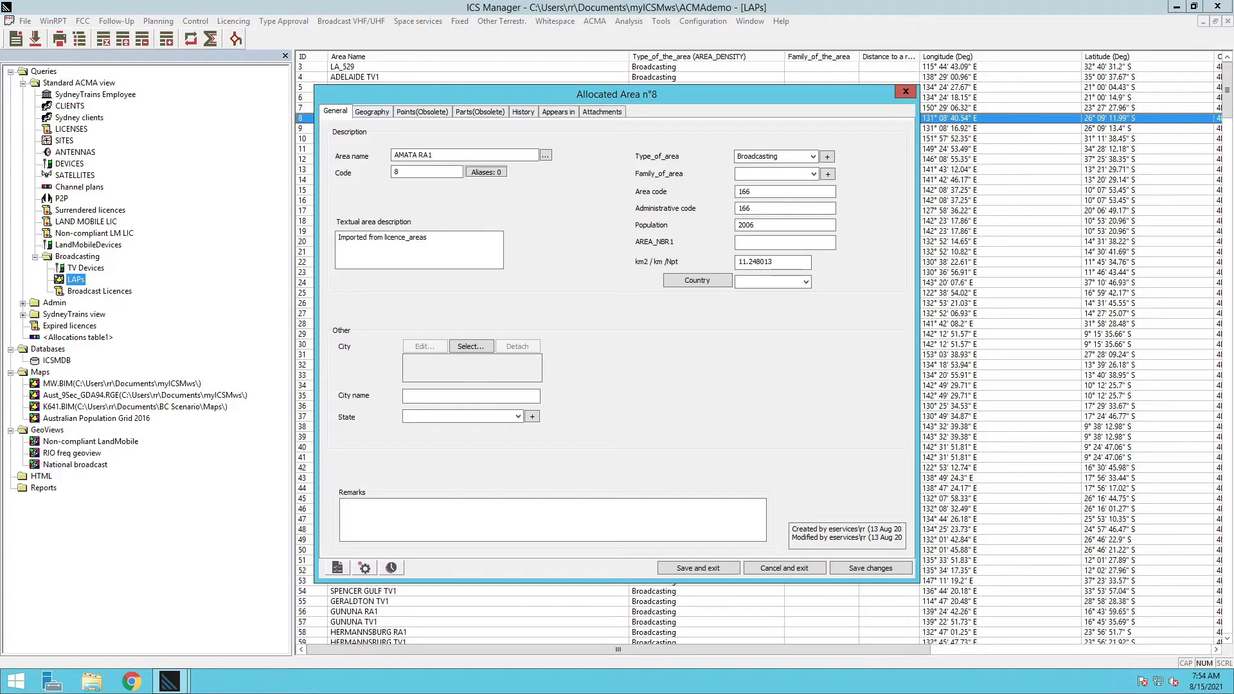
left_click(372, 111)
left_click(384, 185)
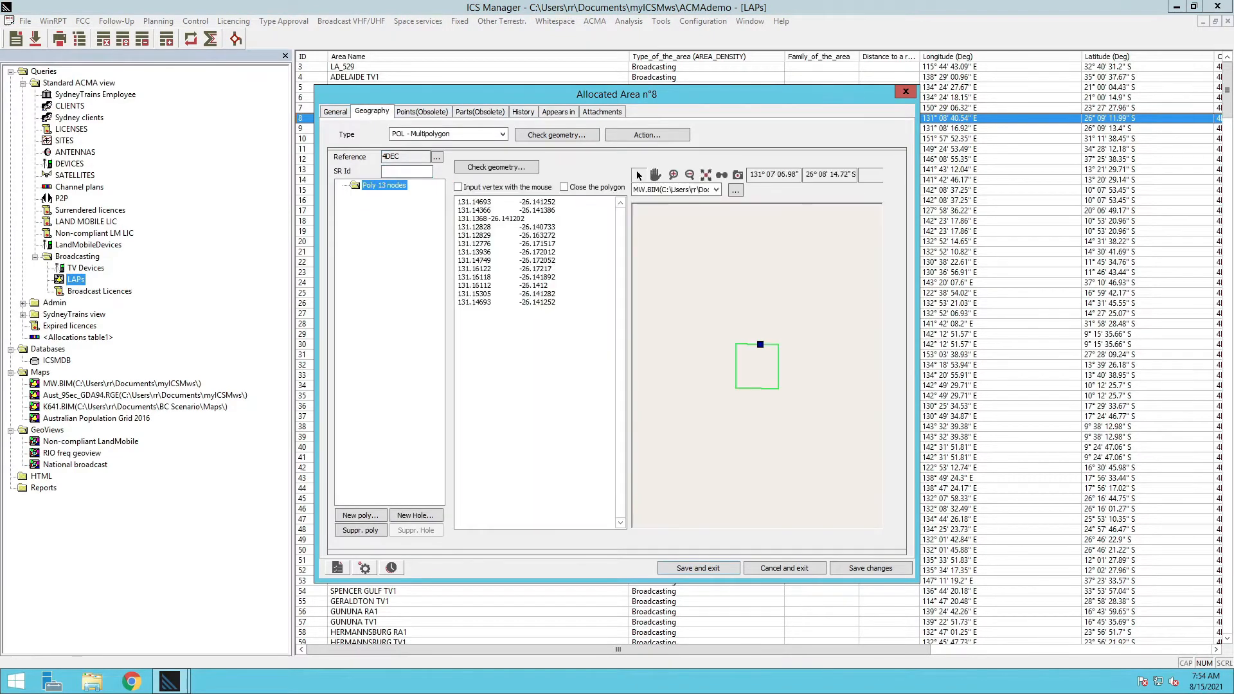
key("Escape")
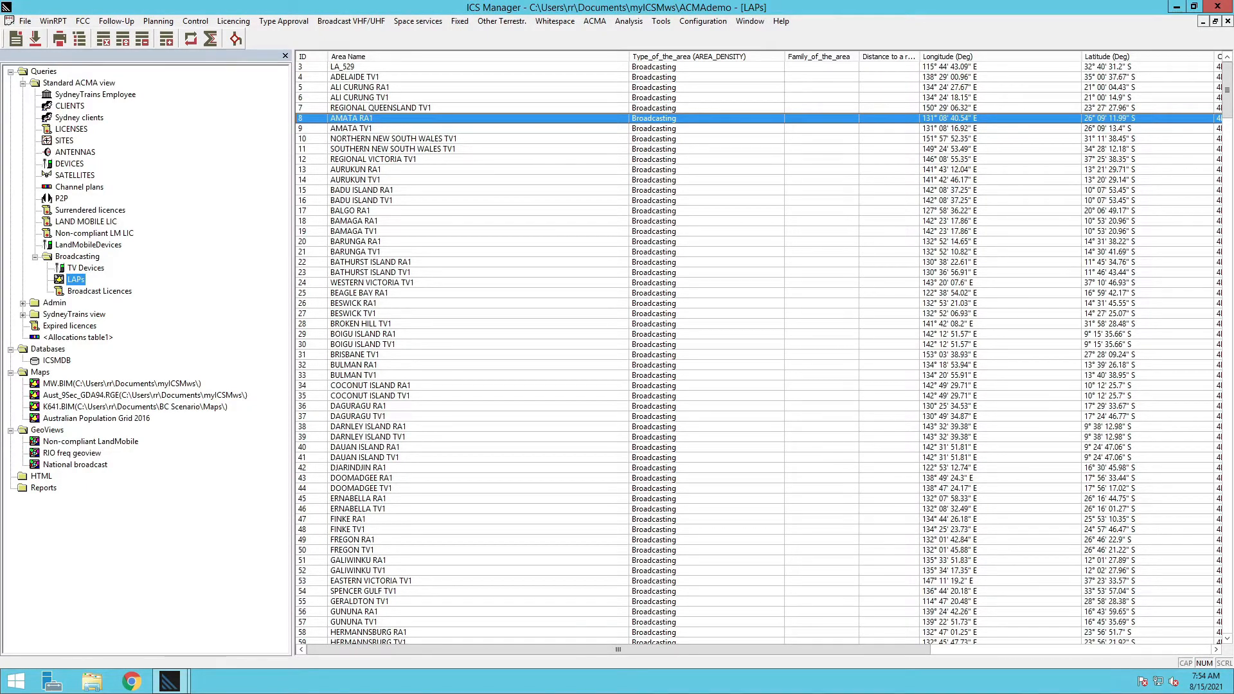
Filter the LAPs table to areas whose Area Name is like *sydney*
right_click(426, 57)
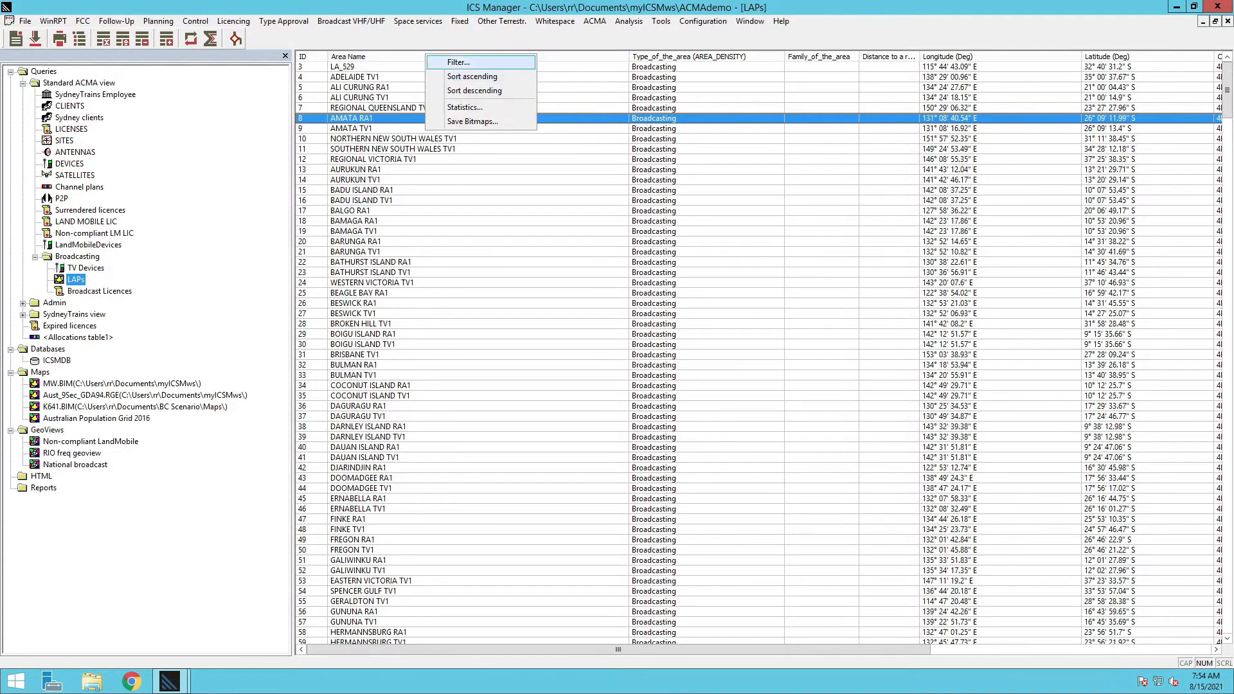
left_click(450, 61)
left_click(493, 389)
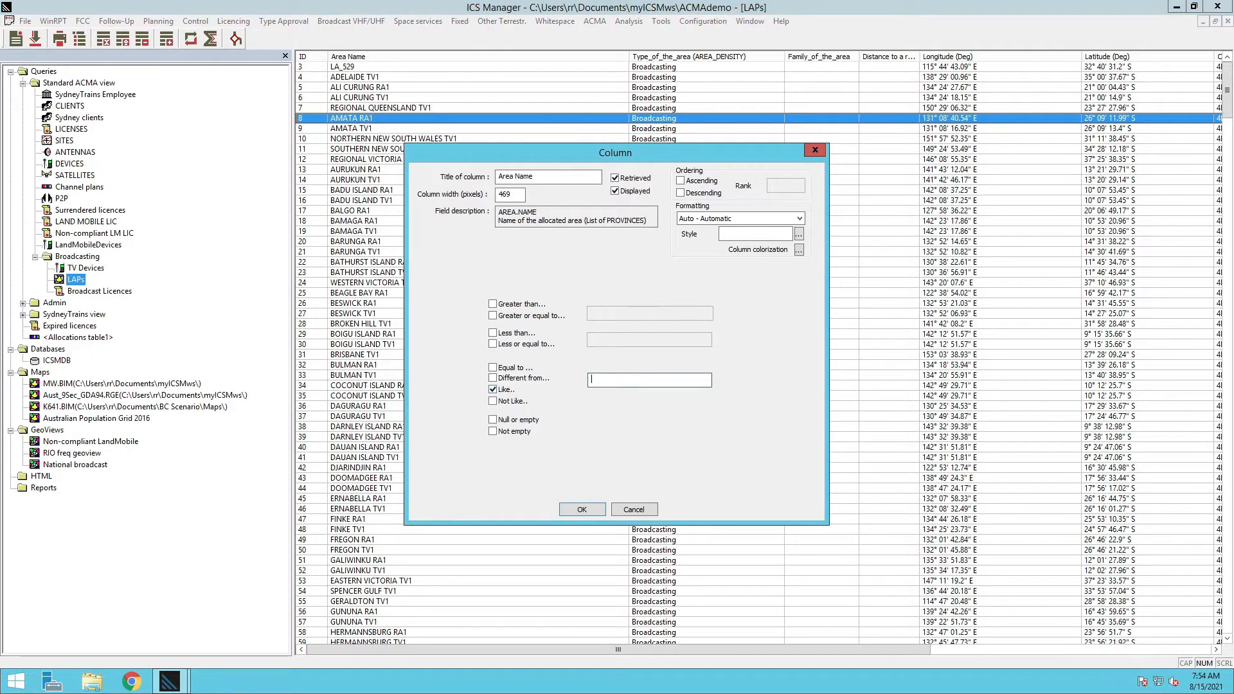
type("*sydney*")
key("Return")
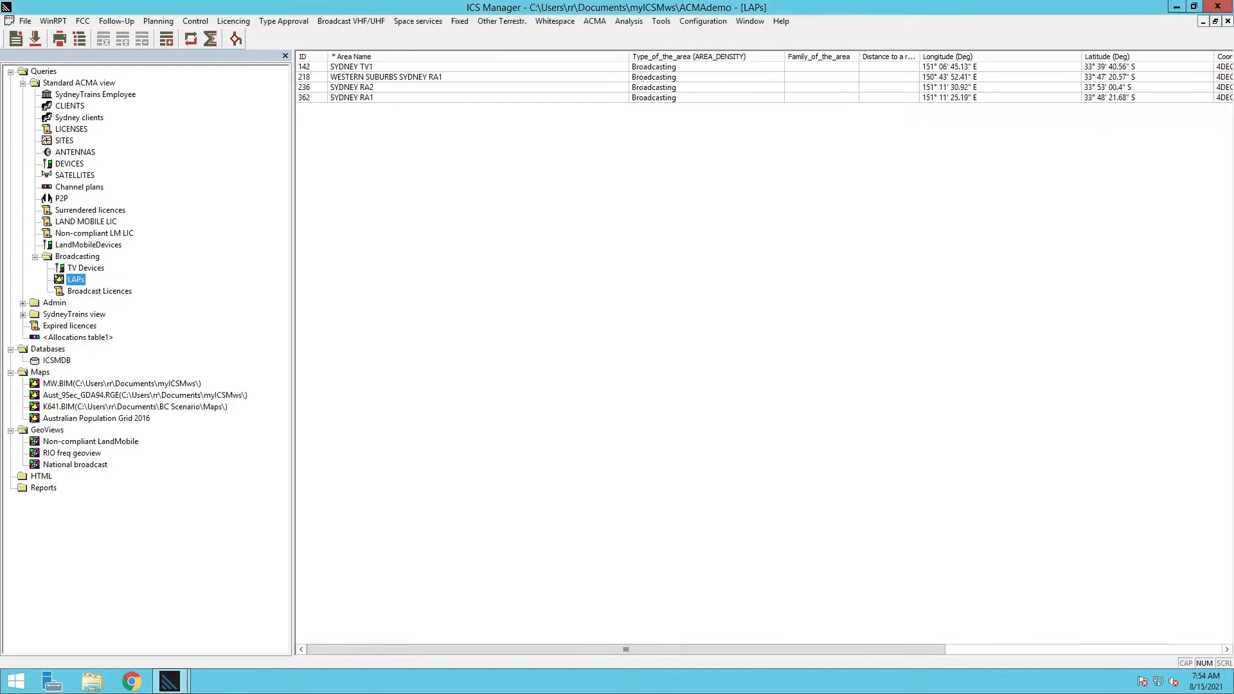
Export the SYDNEY TV1 area to an HTZ .VEC vector file, accepting the default export settings
right_click(364, 67)
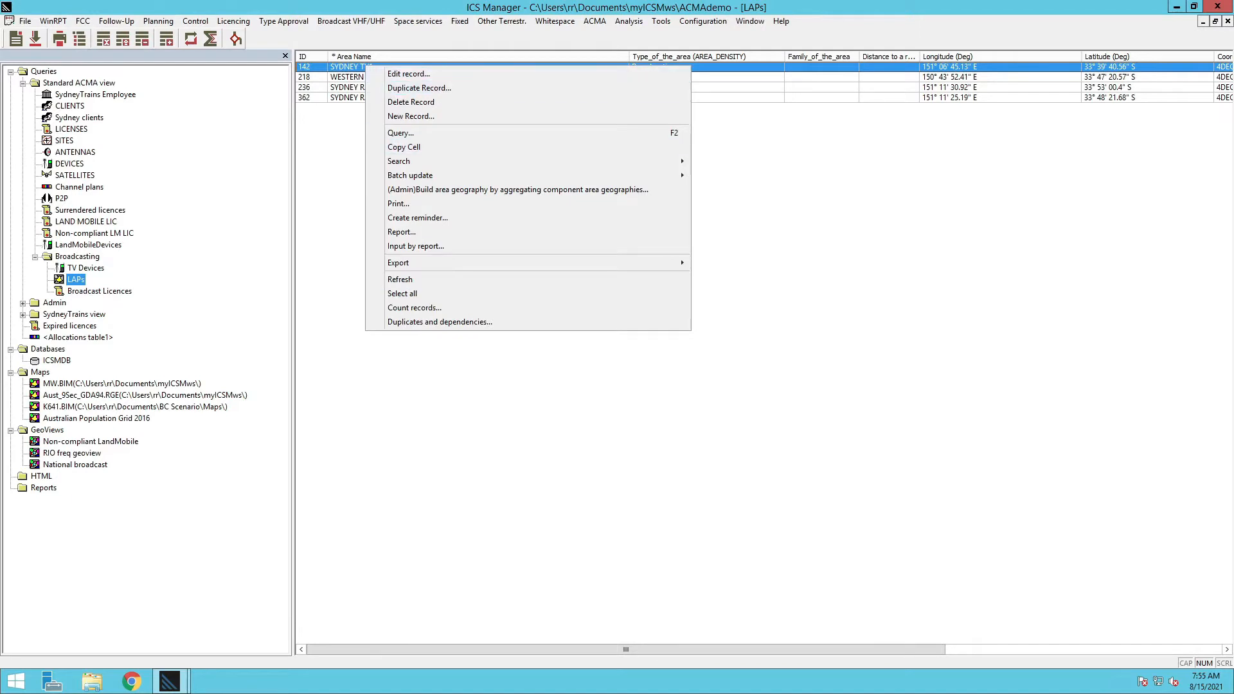
mouse_move(578, 263)
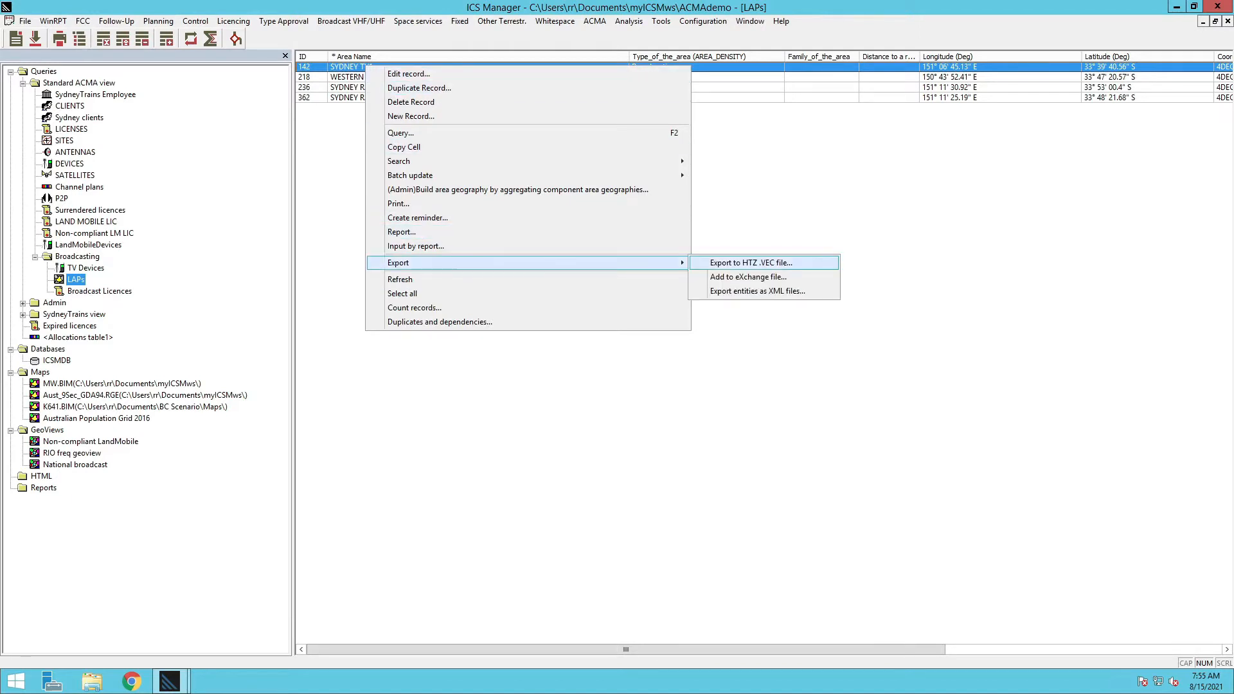
left_click(751, 263)
key("Return")
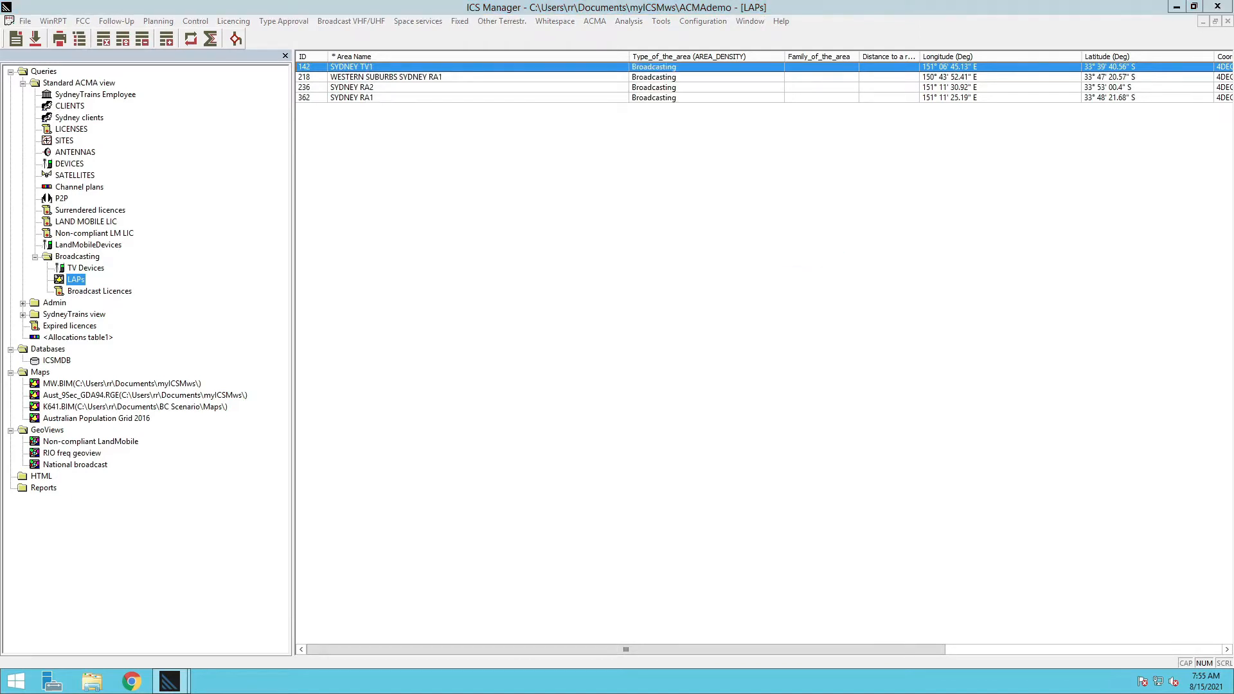
key("Return")
key("Return")
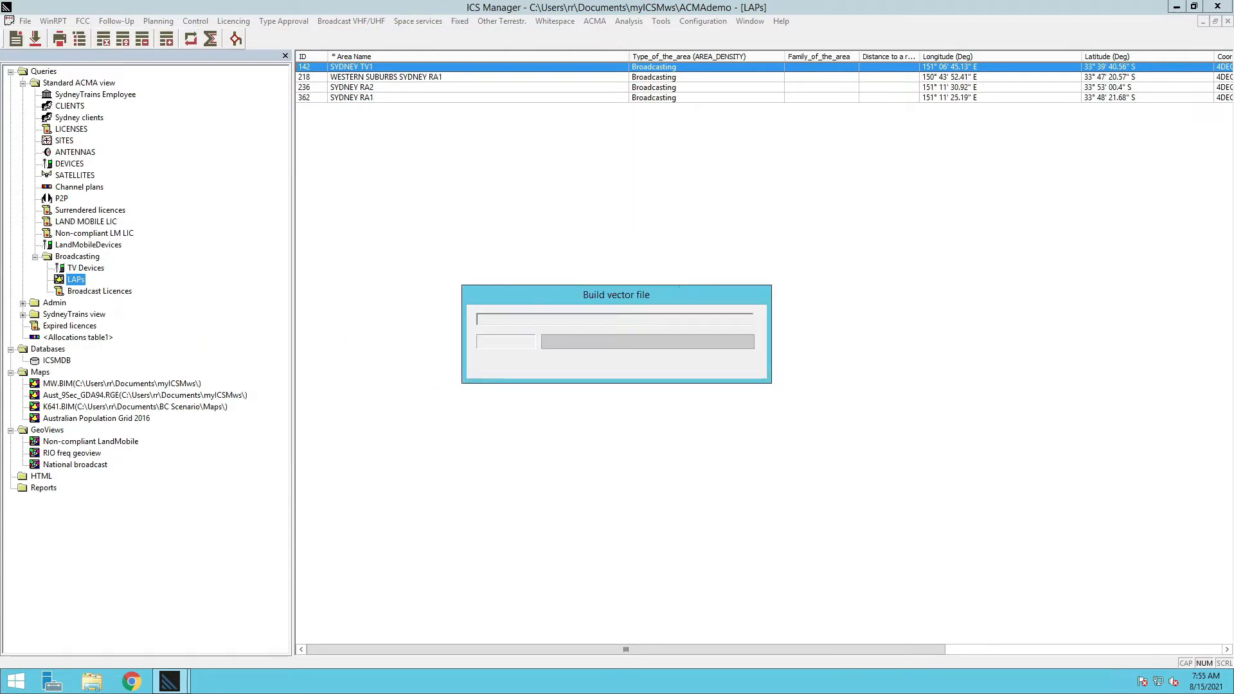
key("Return")
Switch to HTZ, load the exported vector, and inspect the SYDNEY TV1 boundary on the map of Australia
mouse_move(170, 682)
left_click(90, 611)
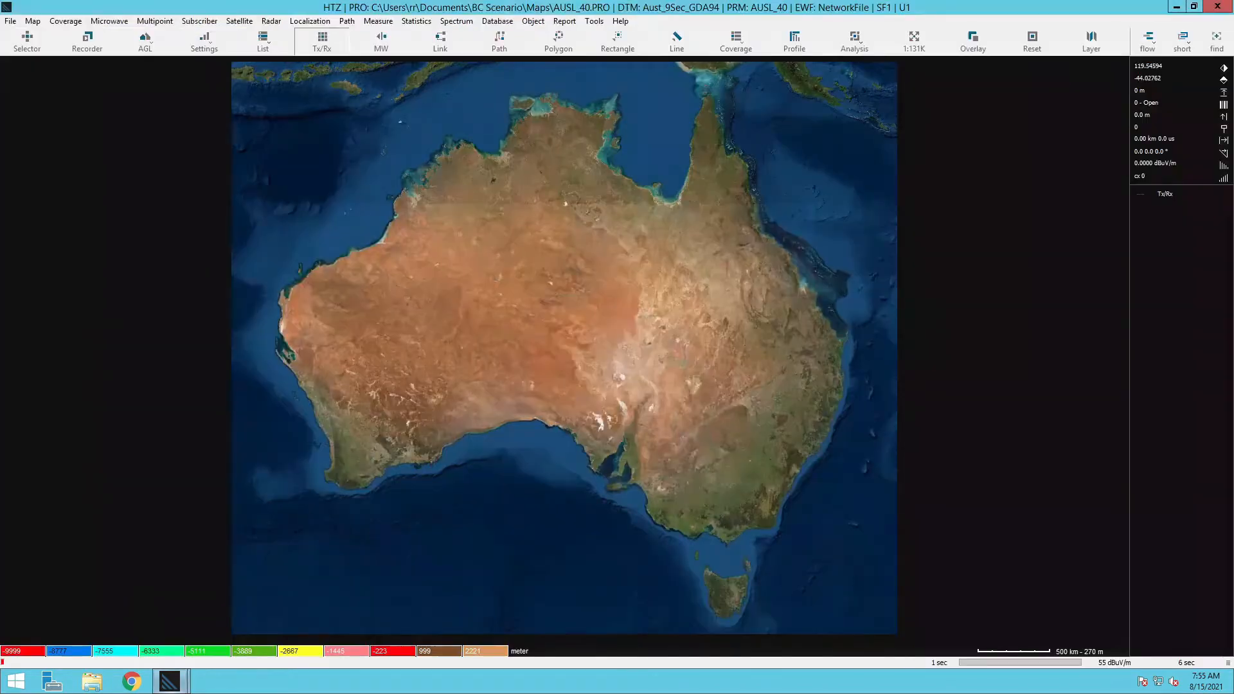
key("Return")
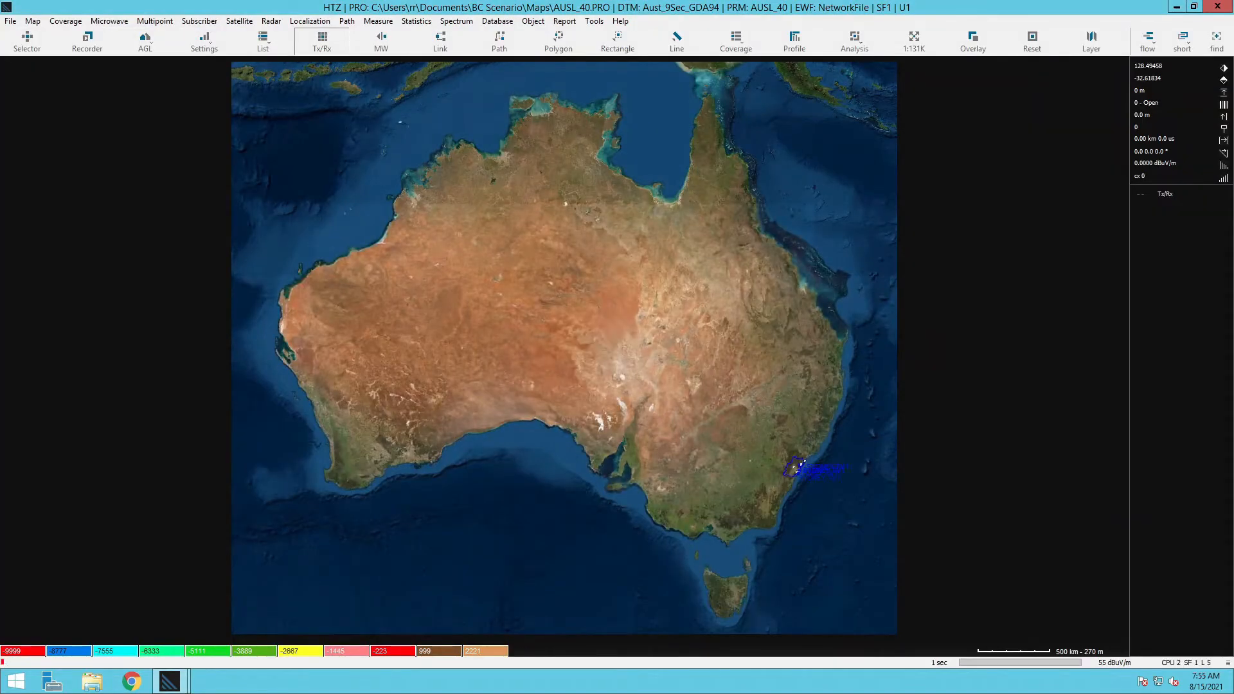
left_click_drag(769, 418, 831, 509)
scroll(460, 334, "up", 2)
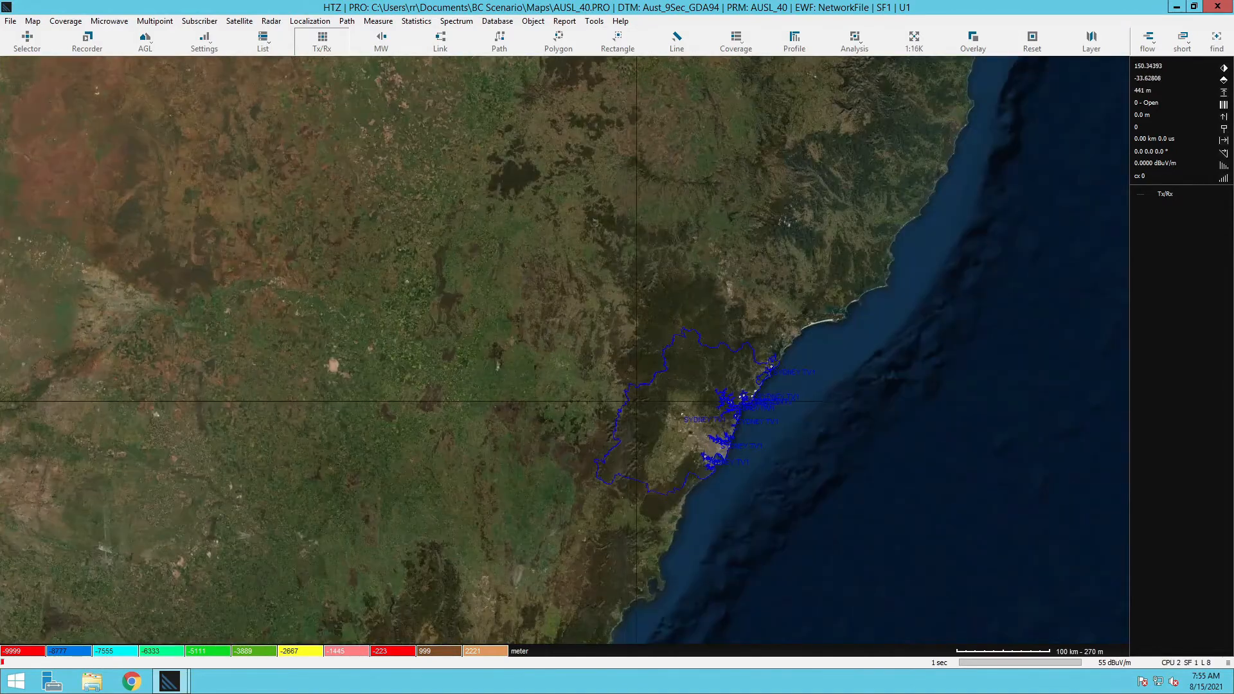
scroll(636, 399, "down", 6)
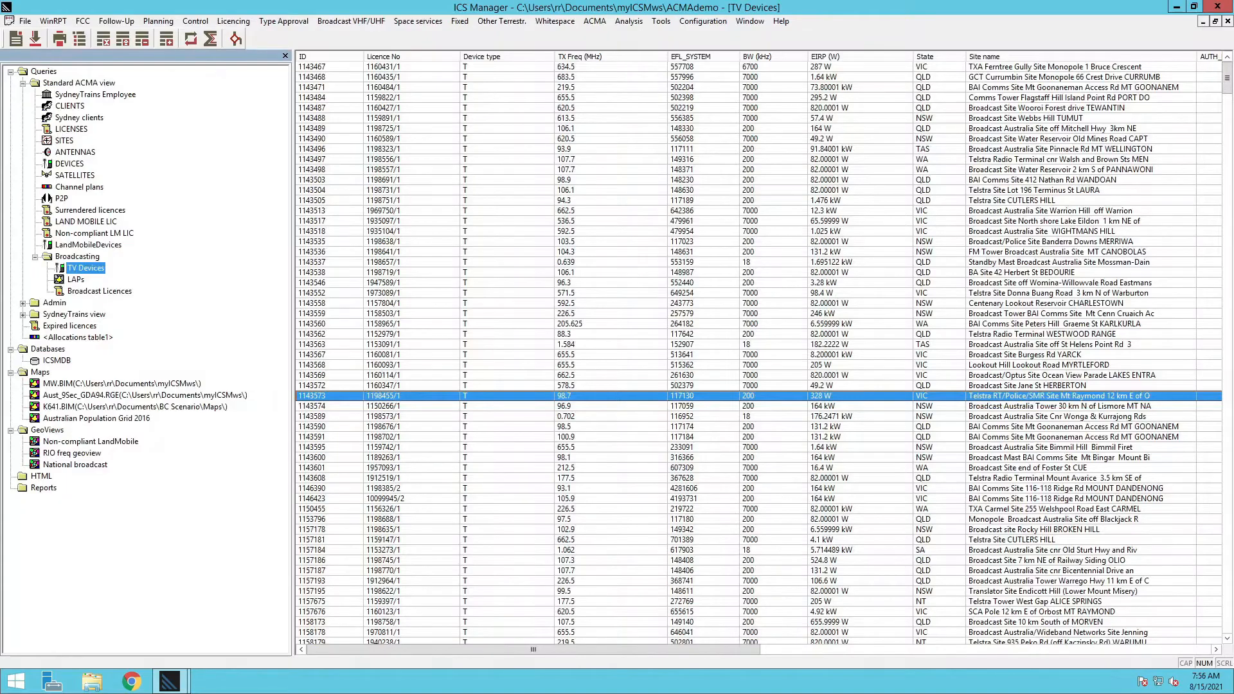
Filter the TV Devices table to stations whose State is NSW
left_click(771, 201)
right_click(632, 58)
left_click(655, 67)
left_click(445, 315)
left_click(445, 303)
left_click(484, 283)
left_click(493, 396)
type("NSW")
key("Return")
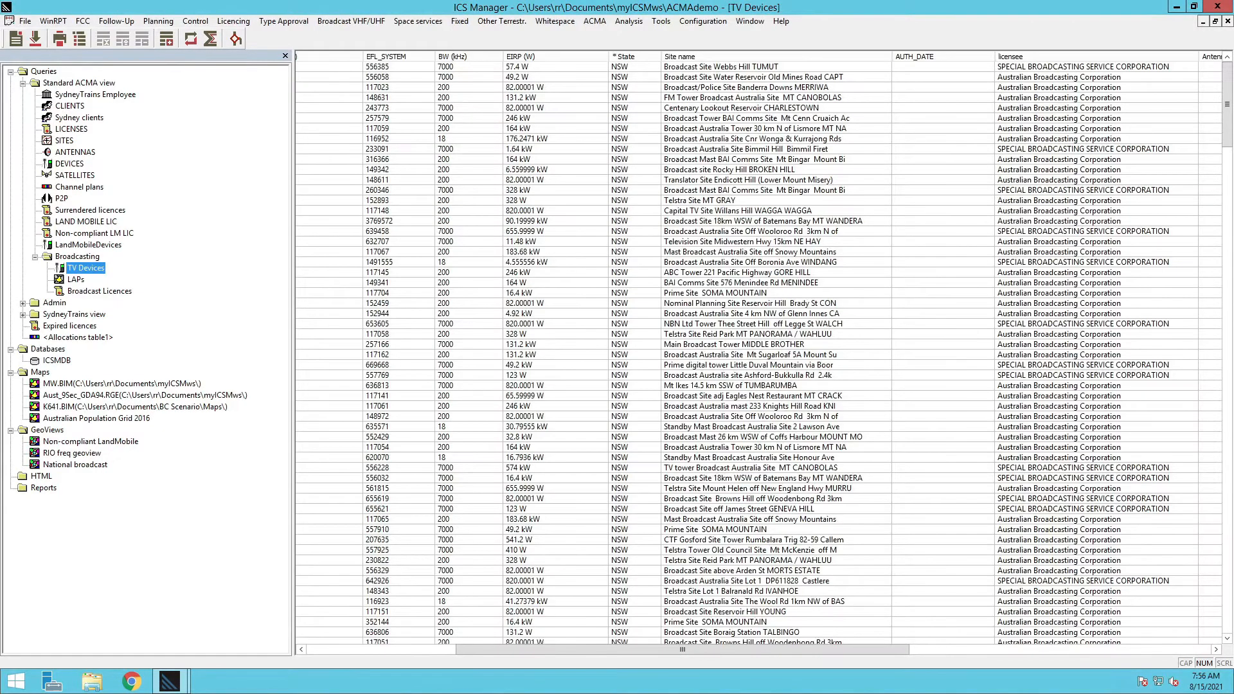
Filter the TV Devices table further to stations whose Site name is like *TXA*
right_click(724, 57)
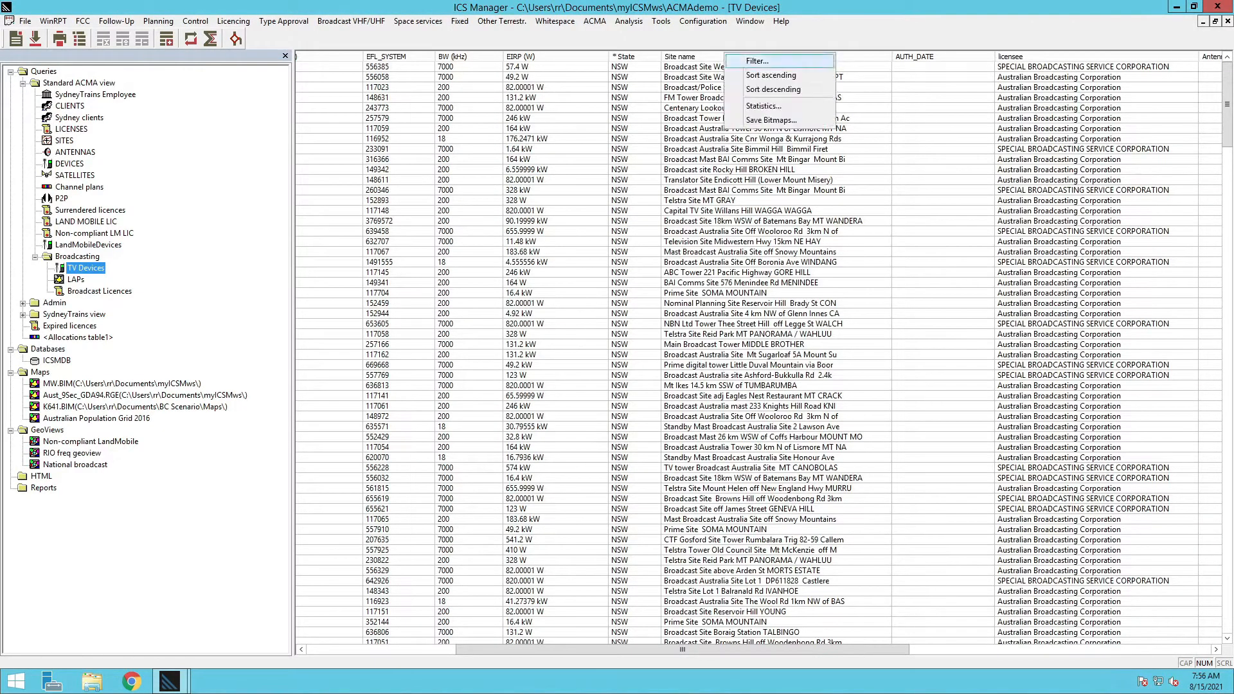
left_click(749, 62)
left_click(493, 389)
type("*TXA*")
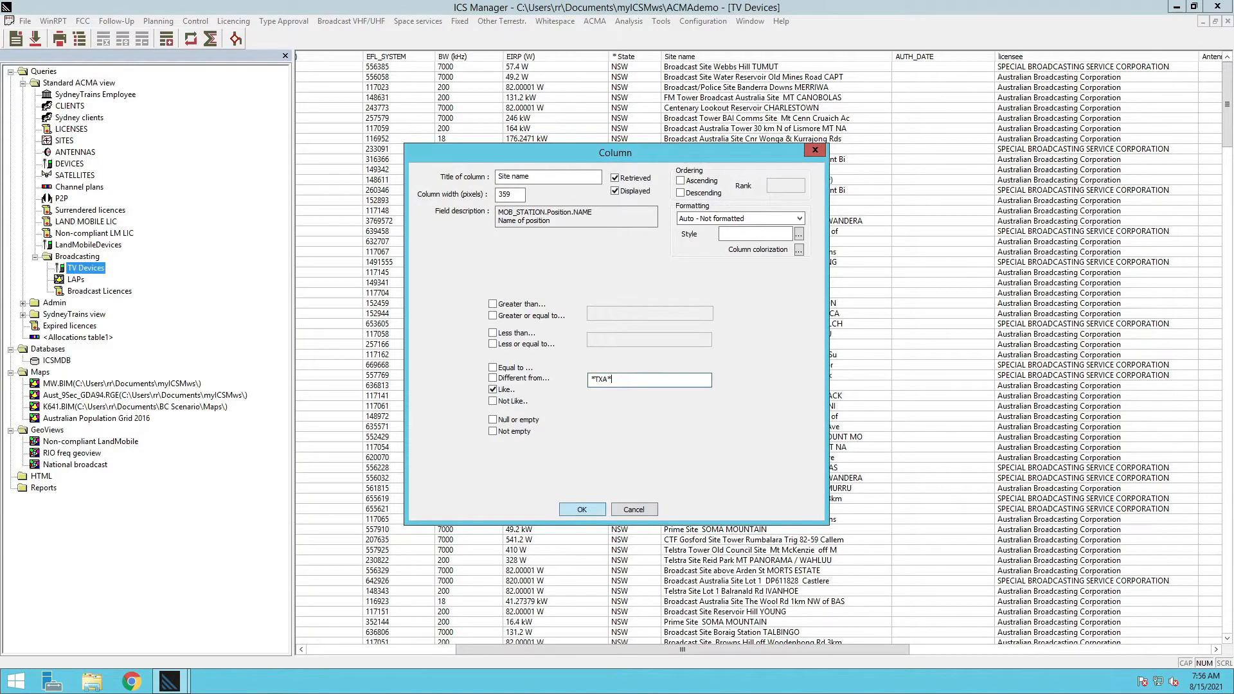
key("Return")
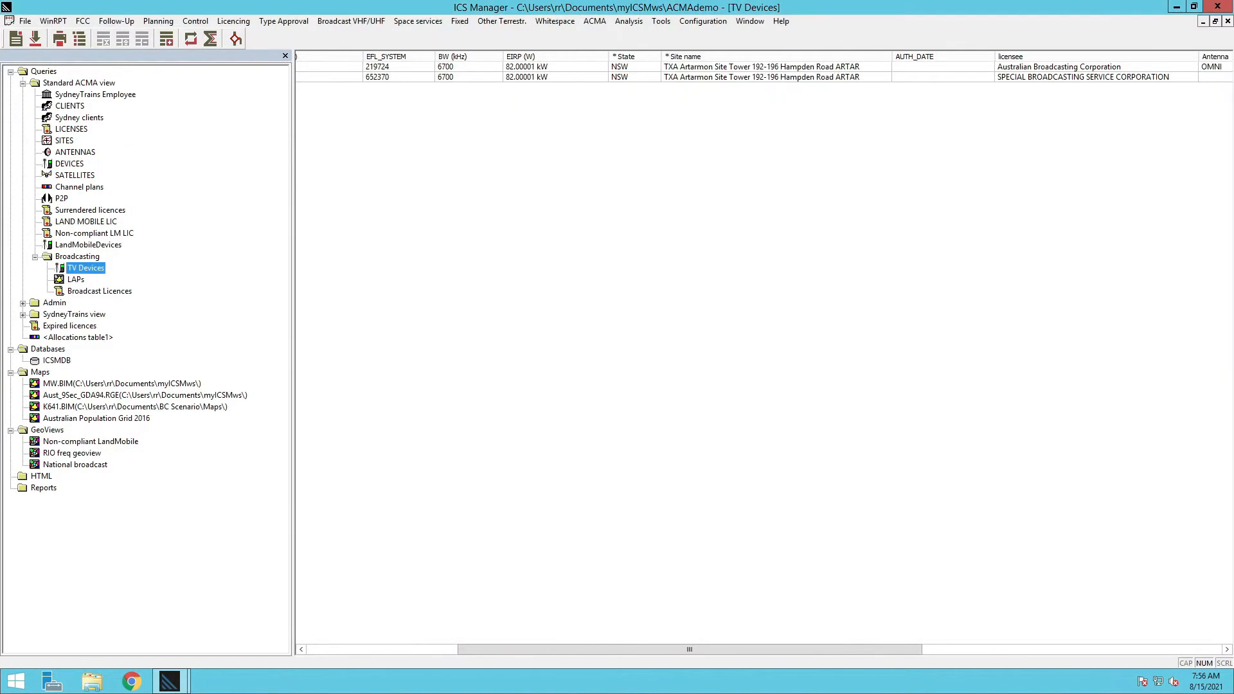
Open the Australian Broadcasting Corporation station at the TXA Artarmon site and review its general, process and frequency details
right_click(739, 66)
left_click(765, 88)
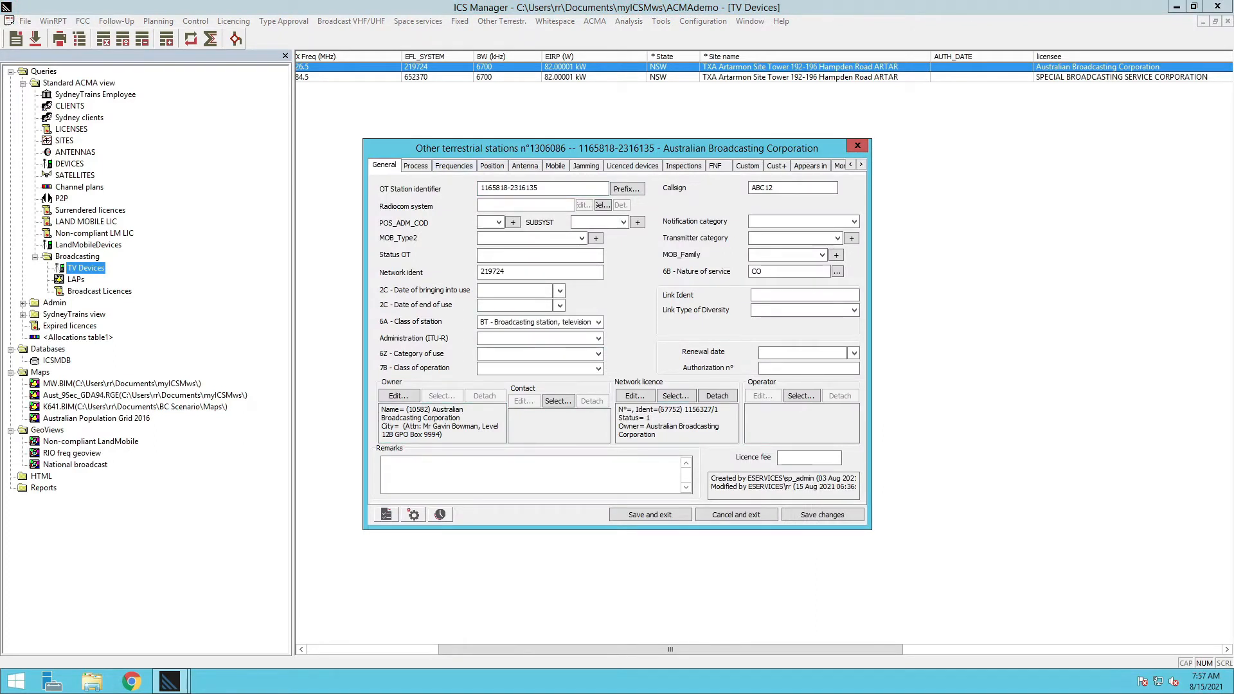
left_click(416, 166)
left_click(454, 166)
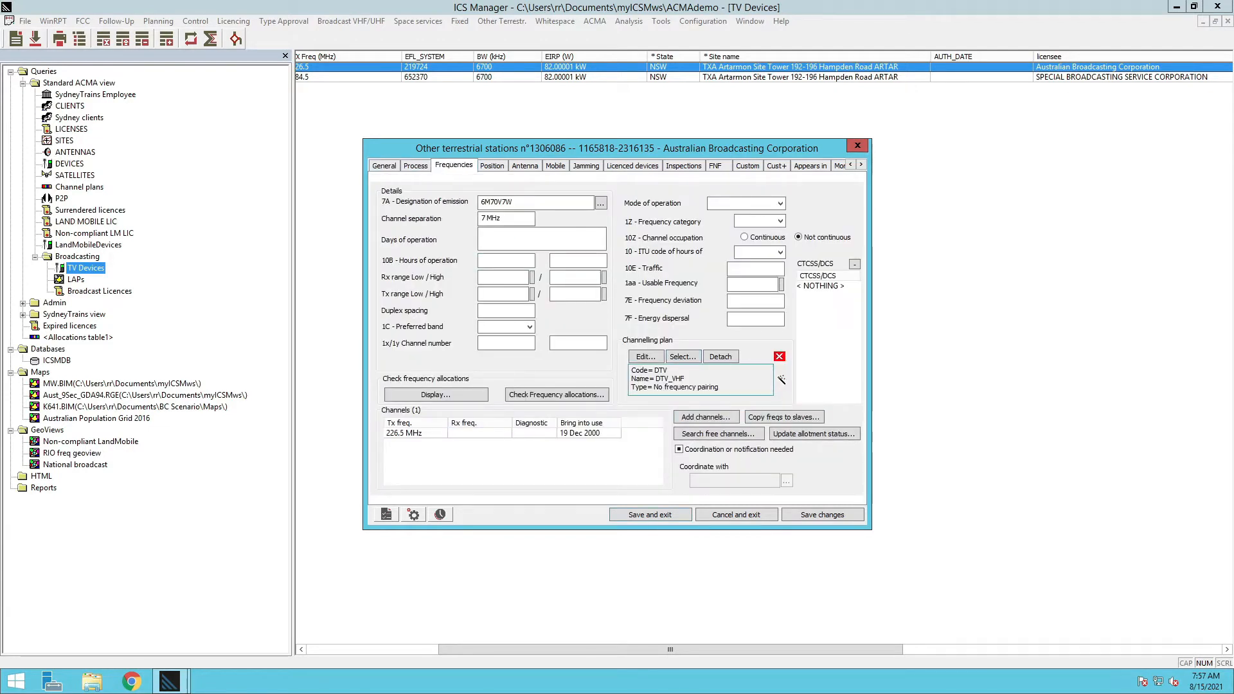
View the station's position over the Aust_9Sec_GDA94.RGE map
left_click(493, 165)
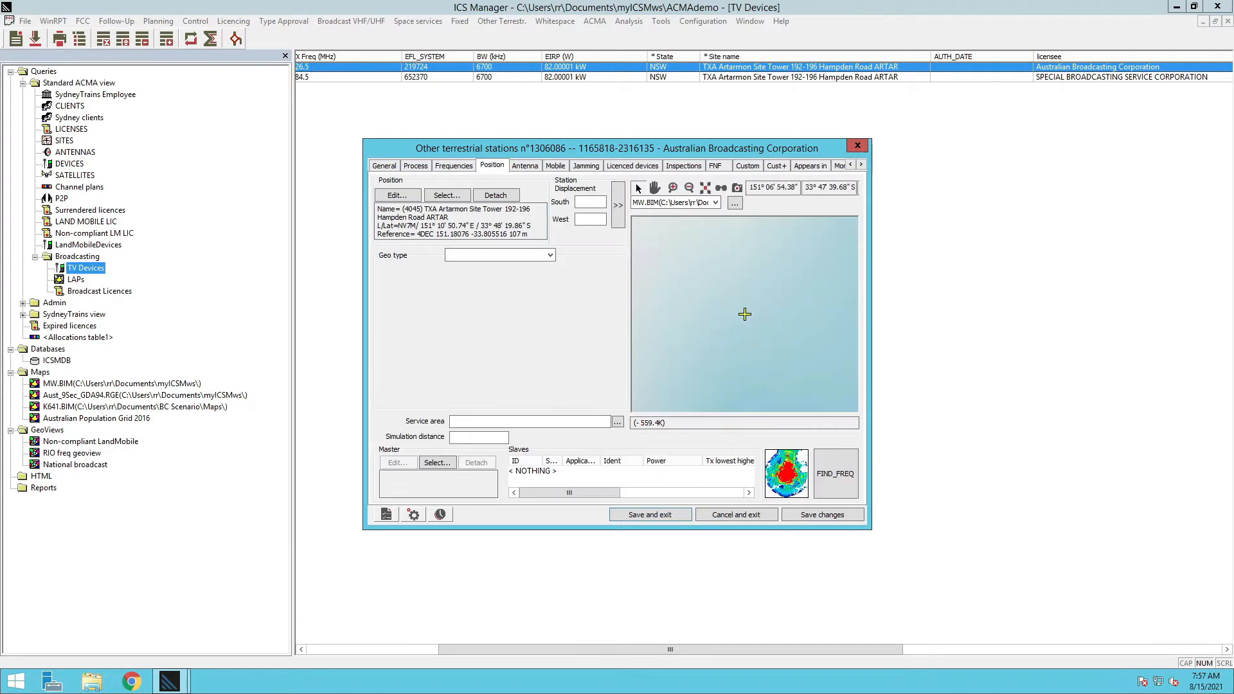
left_click(715, 202)
left_click(675, 214)
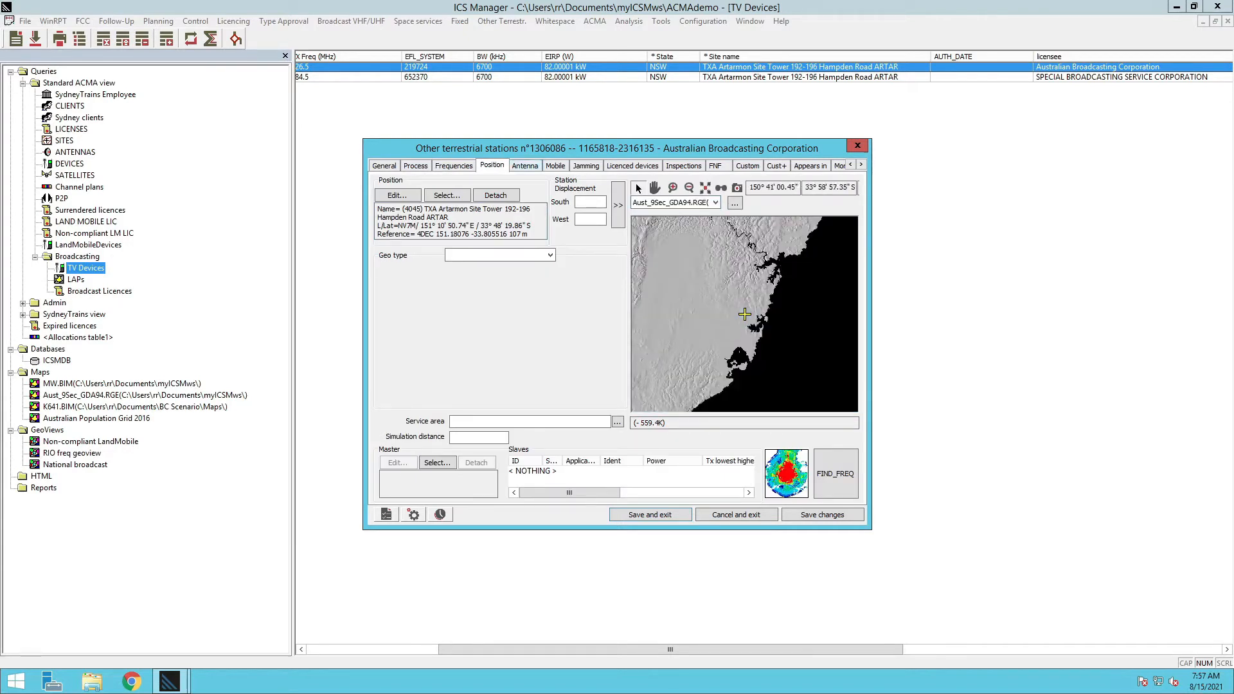
Preview the station's coverage with the BroadcastPalette user palette, look at its antenna details, and close the record
left_click(787, 474)
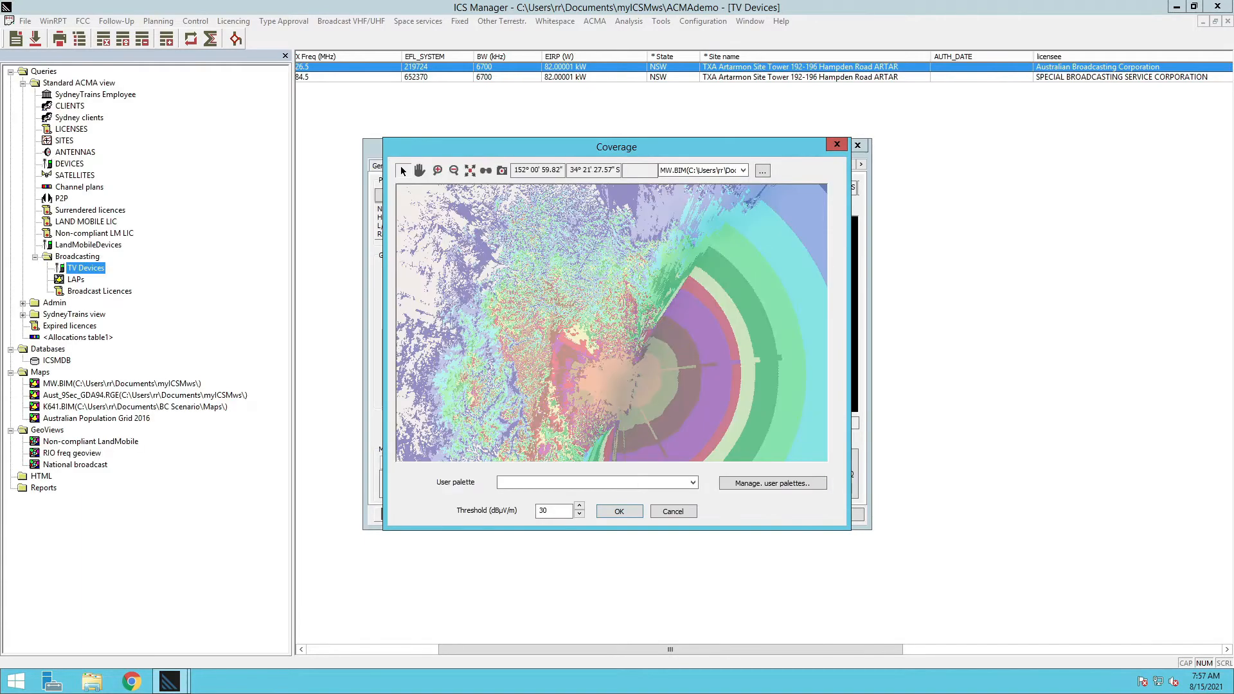
left_click(692, 483)
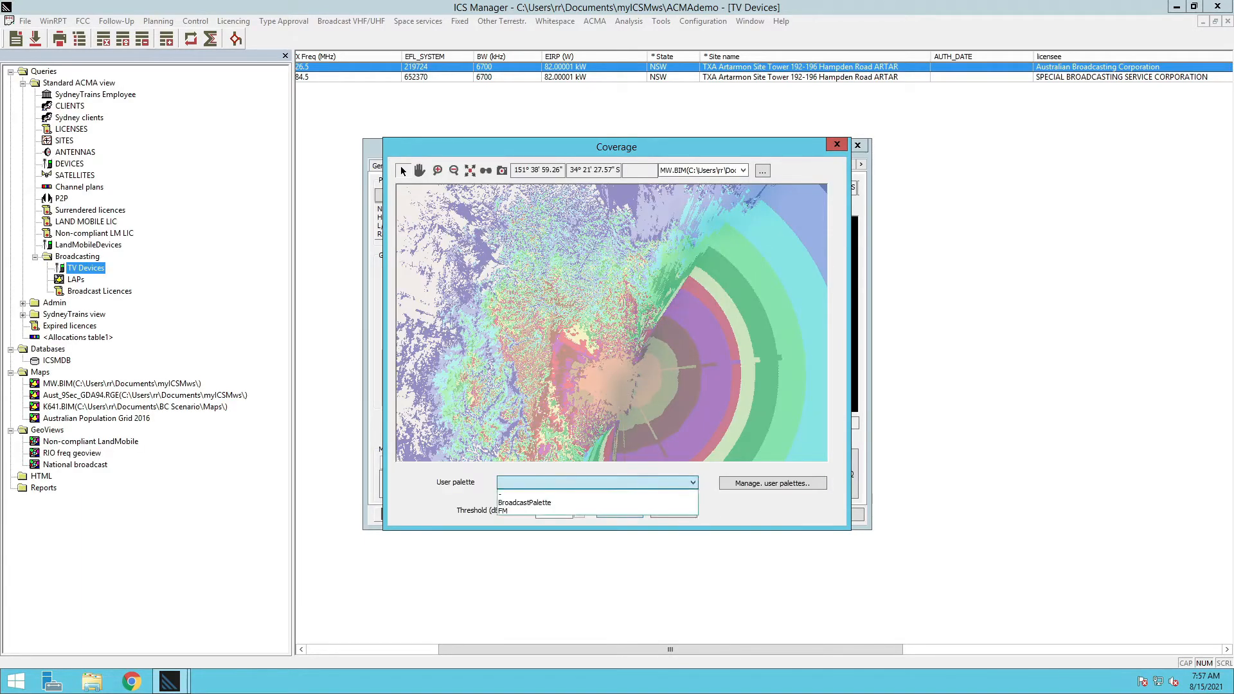
left_click(617, 504)
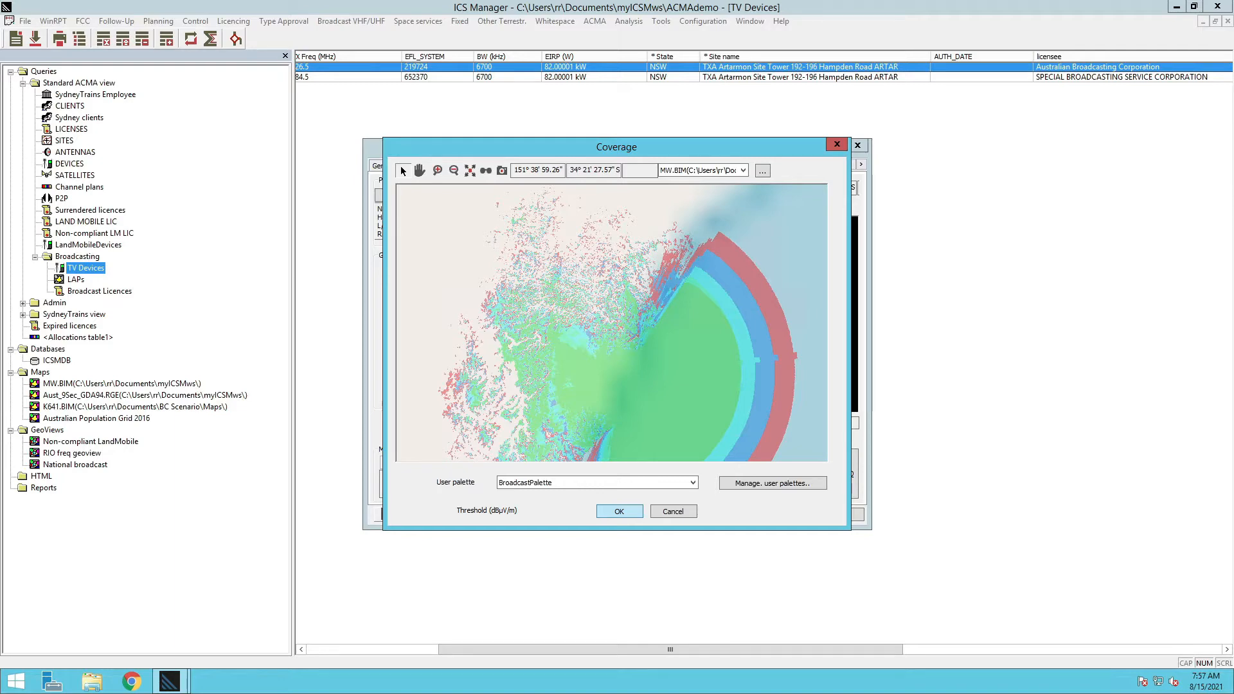
left_click(692, 482)
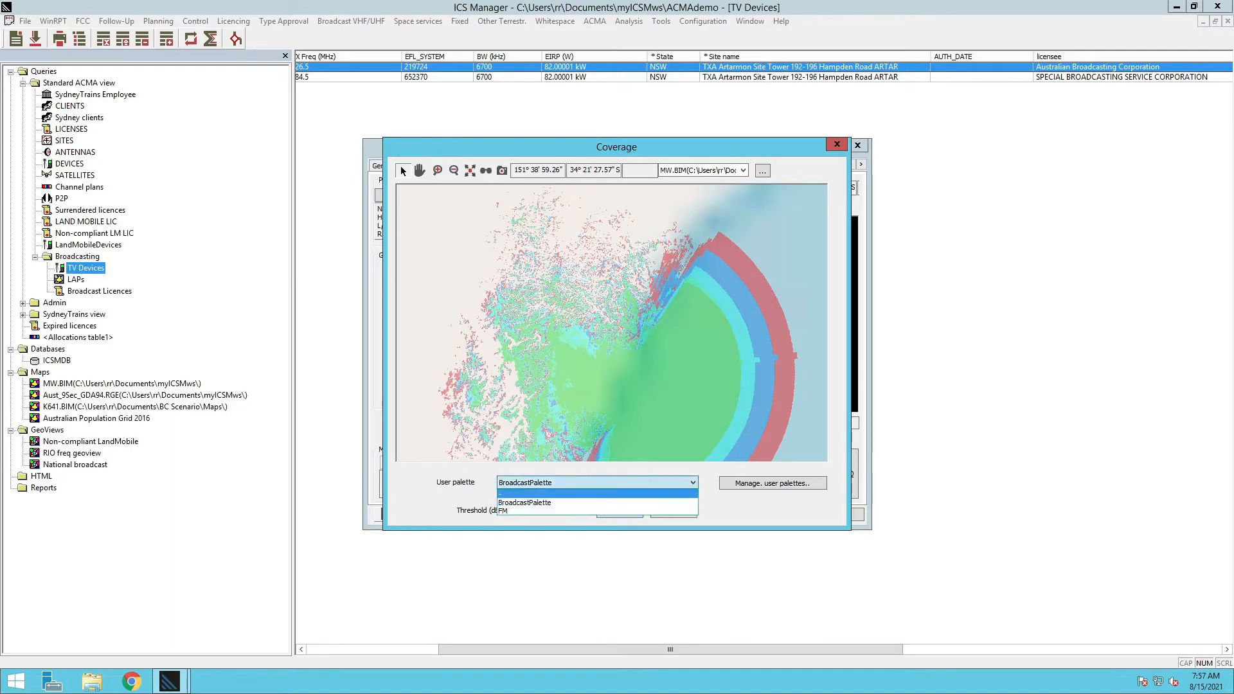
left_click(675, 511)
left_click(673, 511)
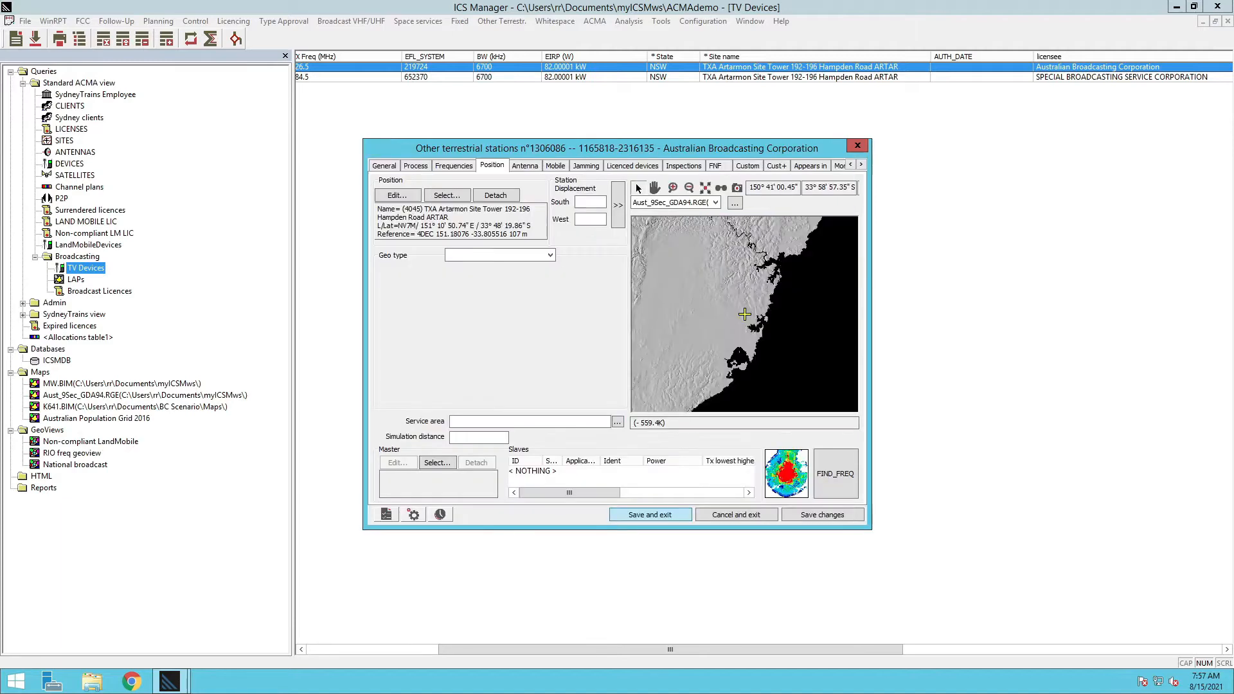
left_click(525, 166)
key("Escape")
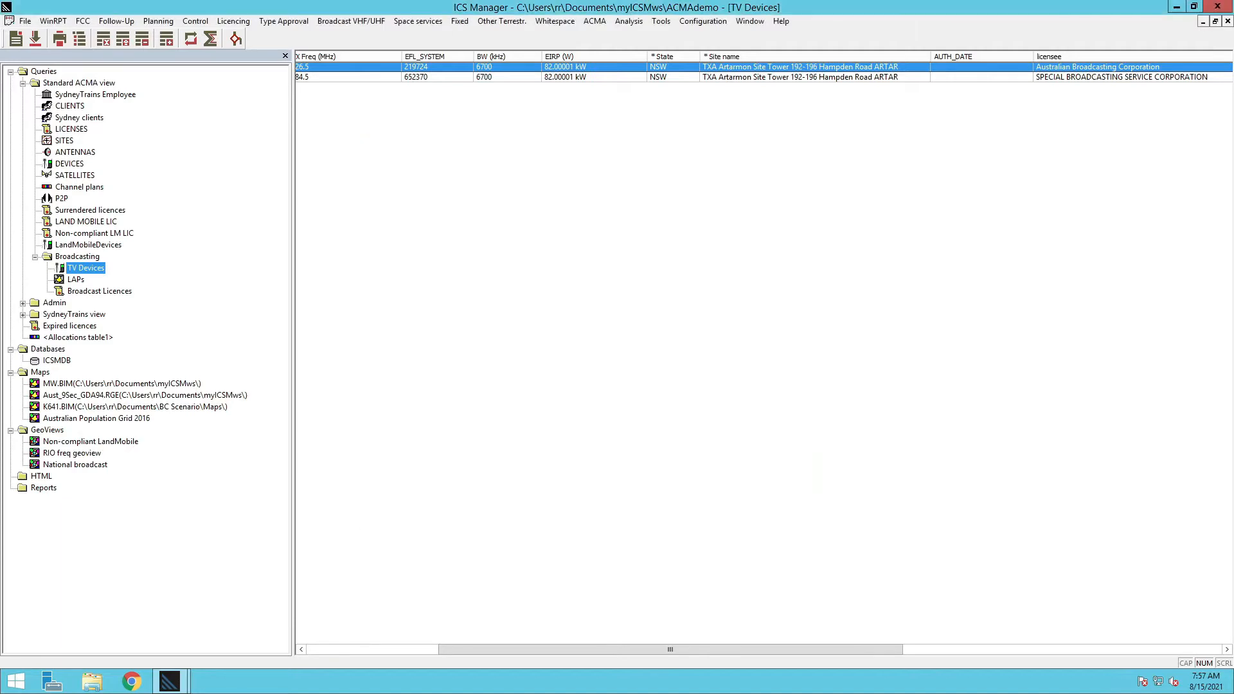
Export the selected Australian Broadcasting Corporation station to HTZ with the default export options
right_click(553, 66)
mouse_move(643, 275)
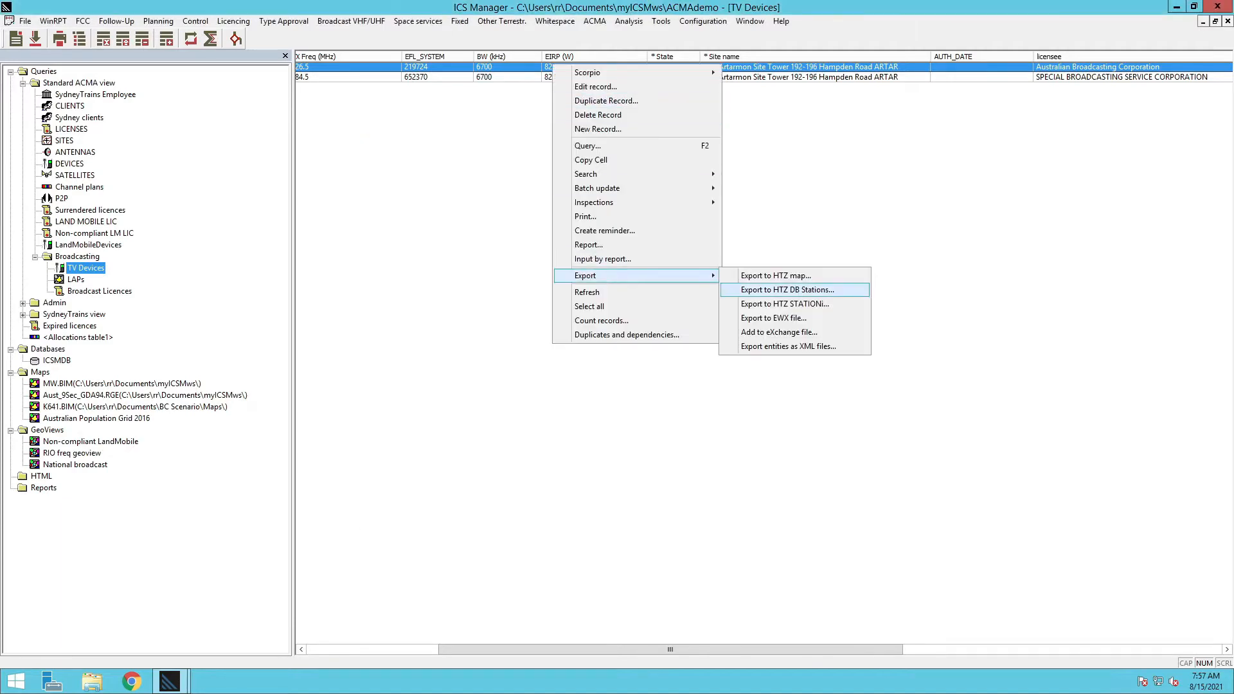
key("Return")
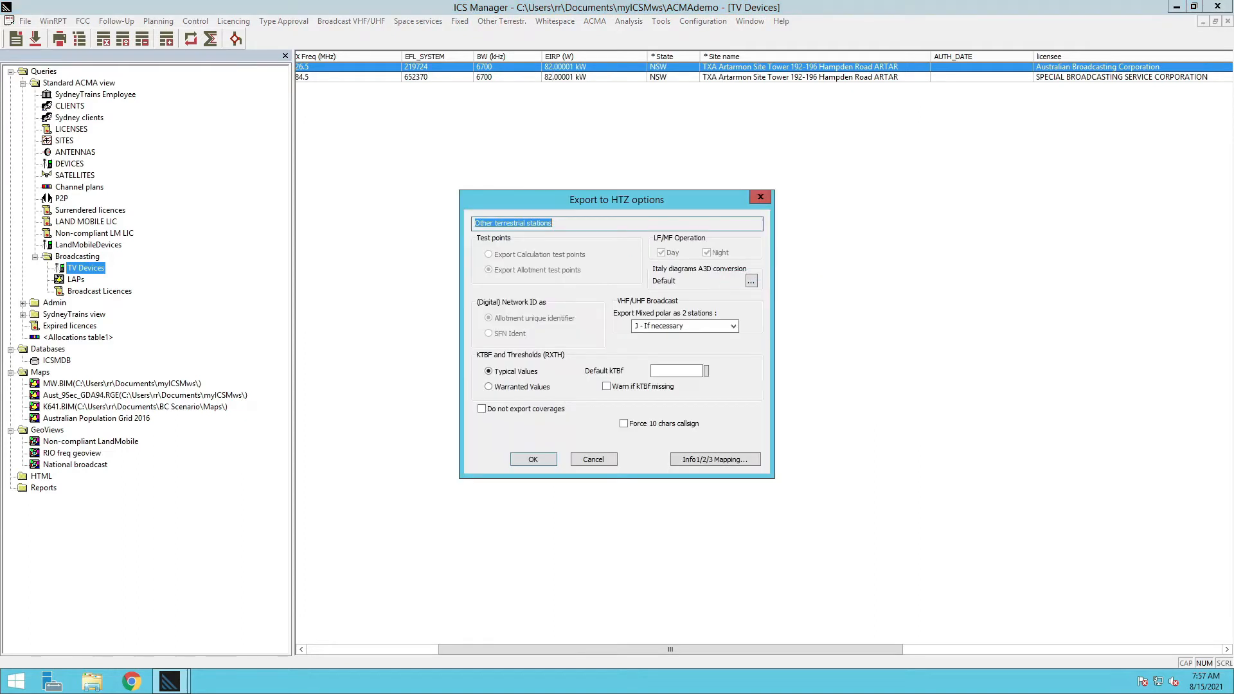
key("Return")
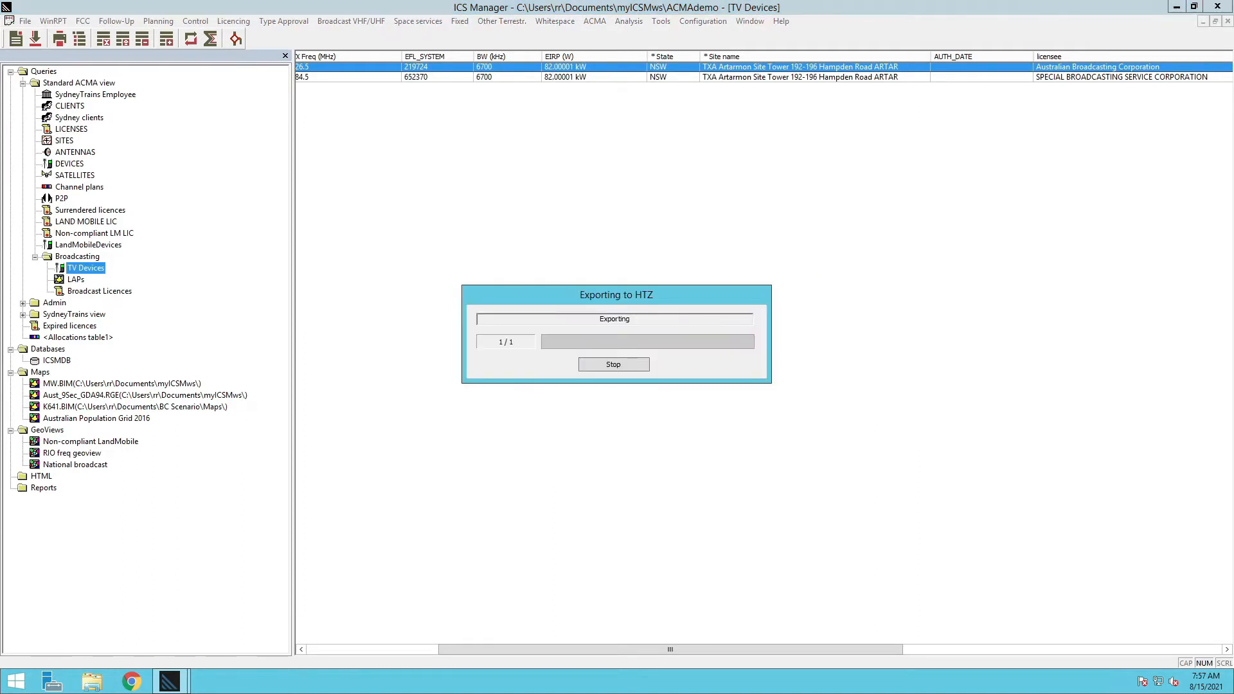
key("Return")
Switch to HTZ and examine the exported station's coverage around Sydney against the SYDNEY TV1 boundary
mouse_move(169, 682)
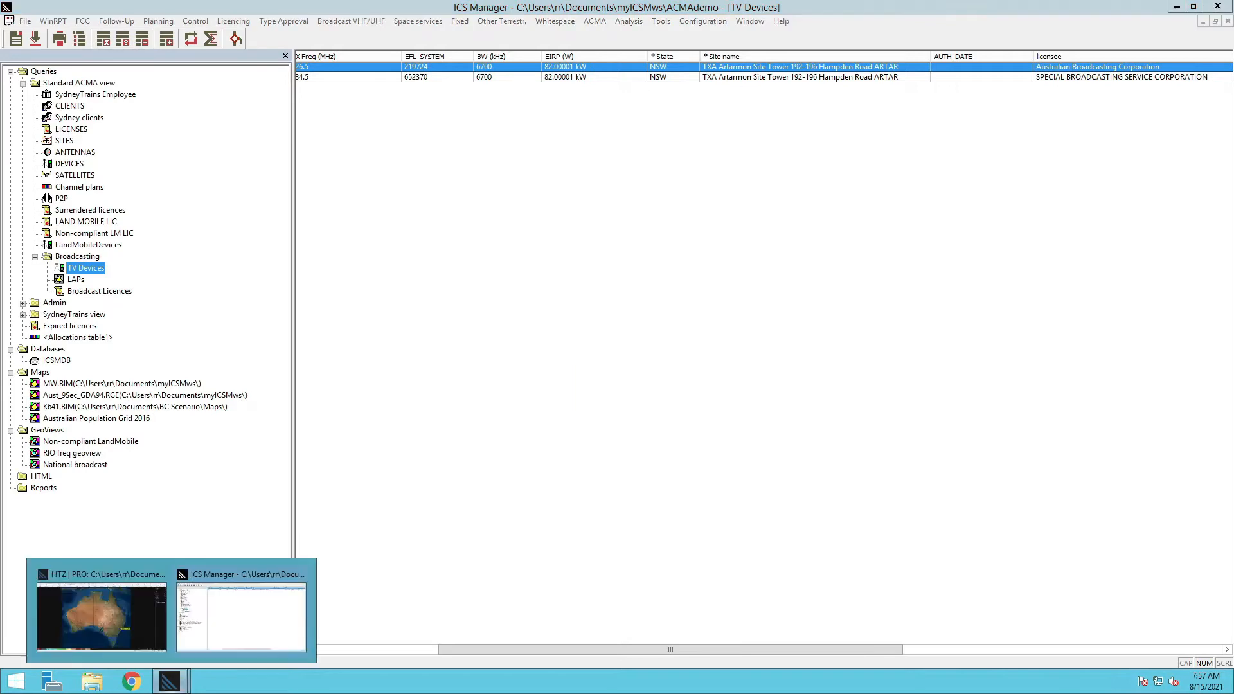
left_click(90, 611)
left_click_drag(792, 450, 821, 518)
scroll(424, 299, "up", 1)
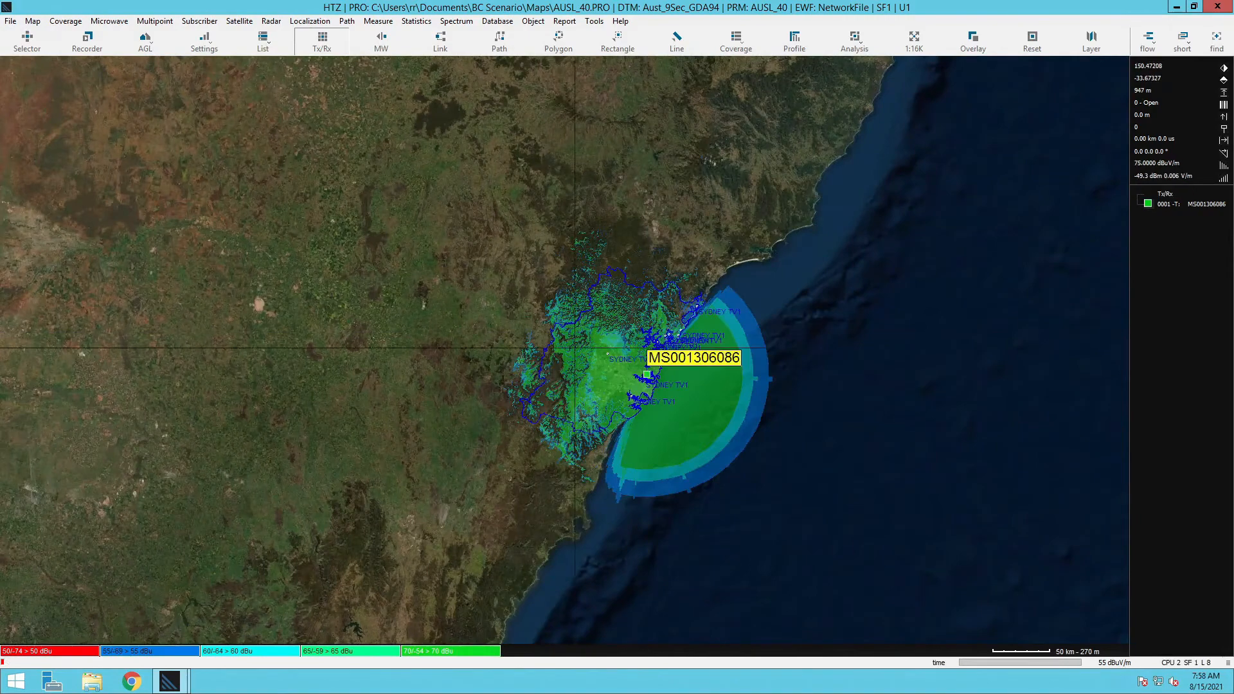
scroll(736, 385, "up", 1)
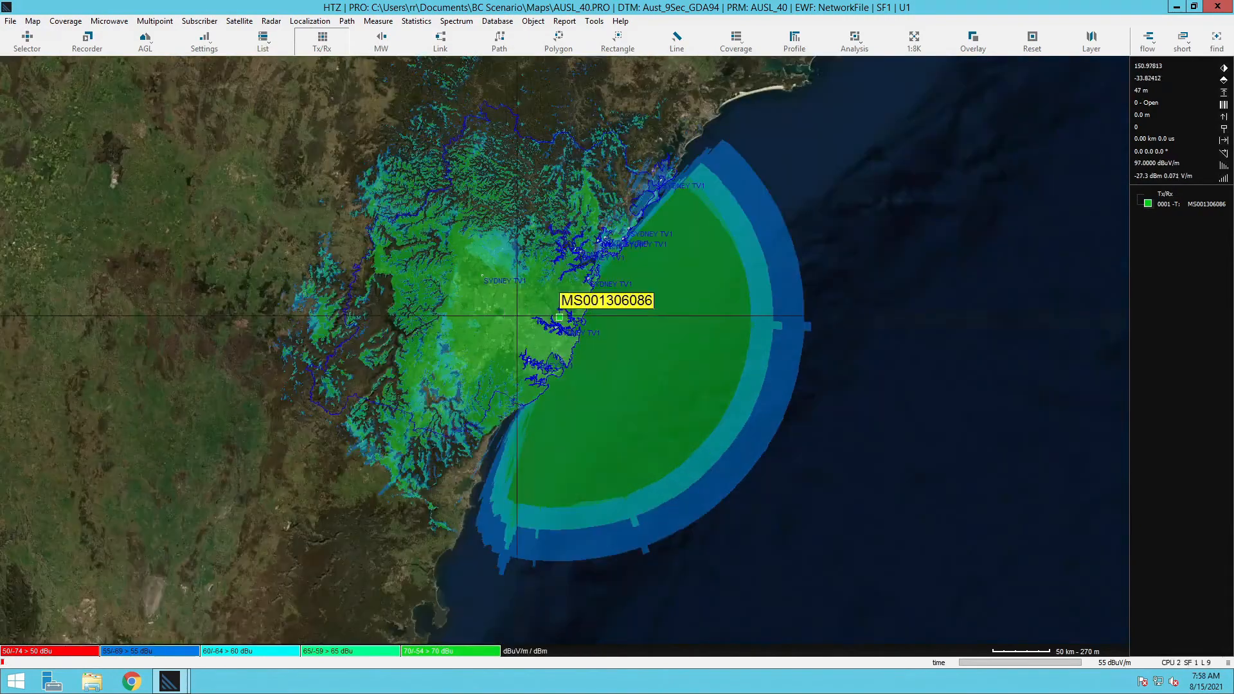
scroll(513, 314, "up", 1)
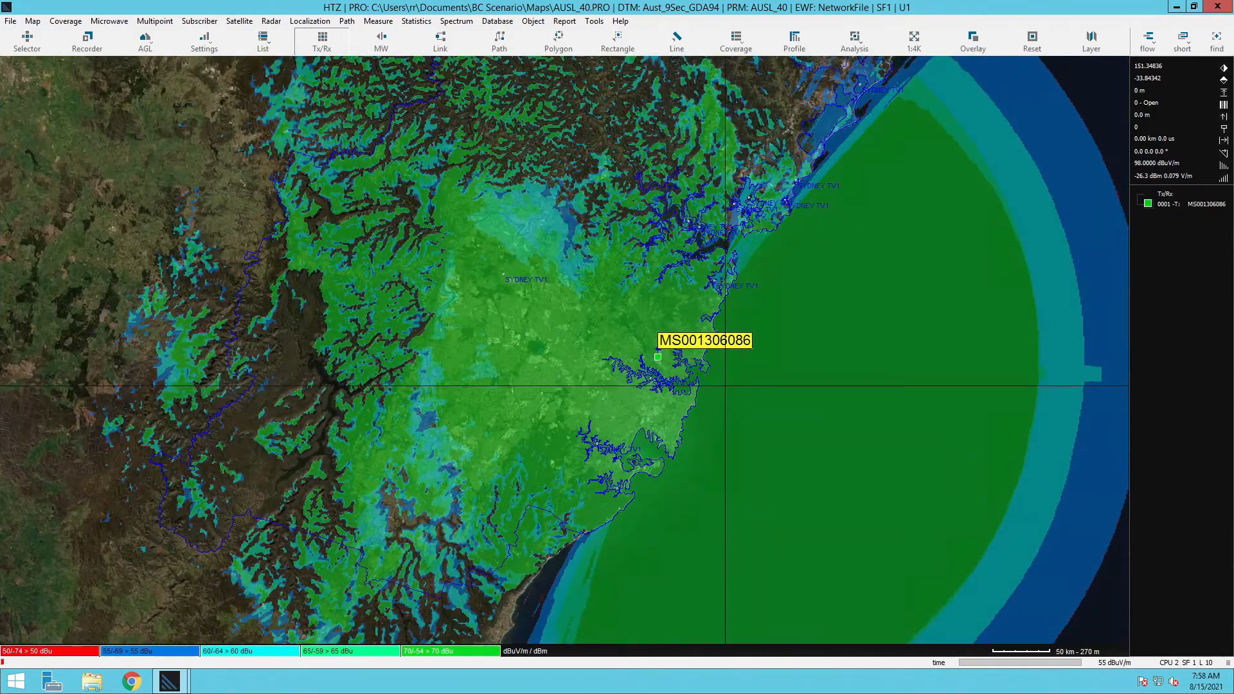
Open the settings of the current propagation model, review the available propagation models, and close the settings
left_click(594, 20)
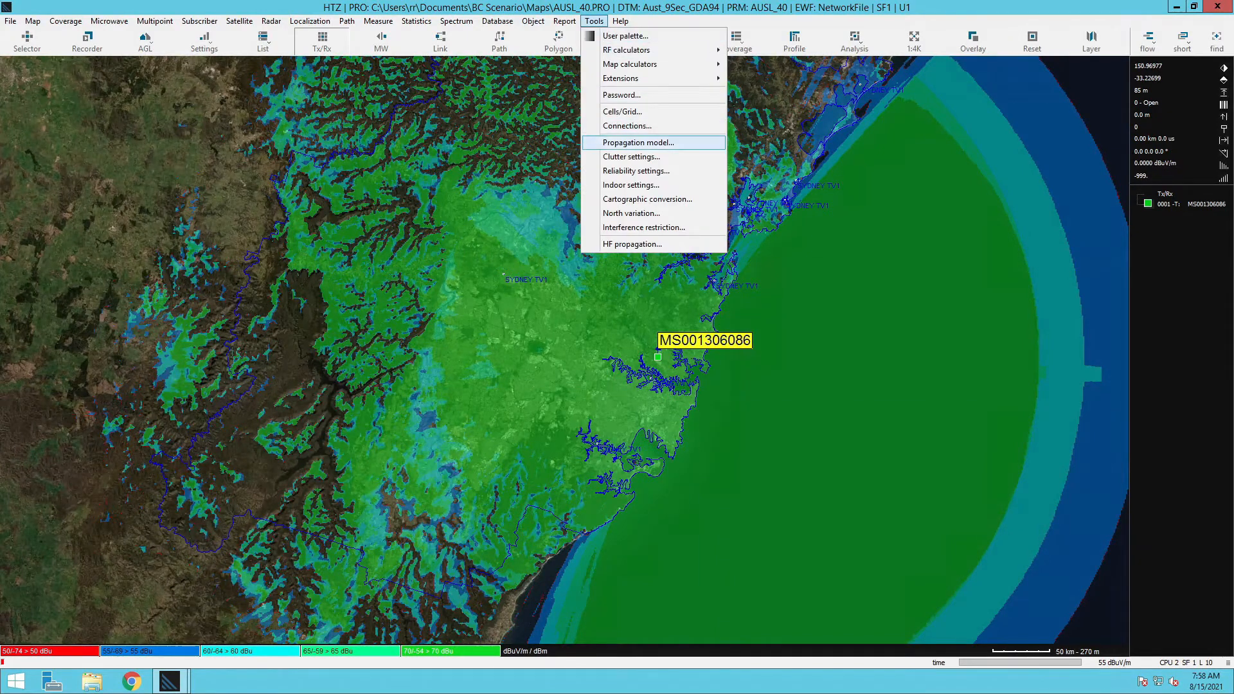
left_click(636, 141)
left_click(683, 148)
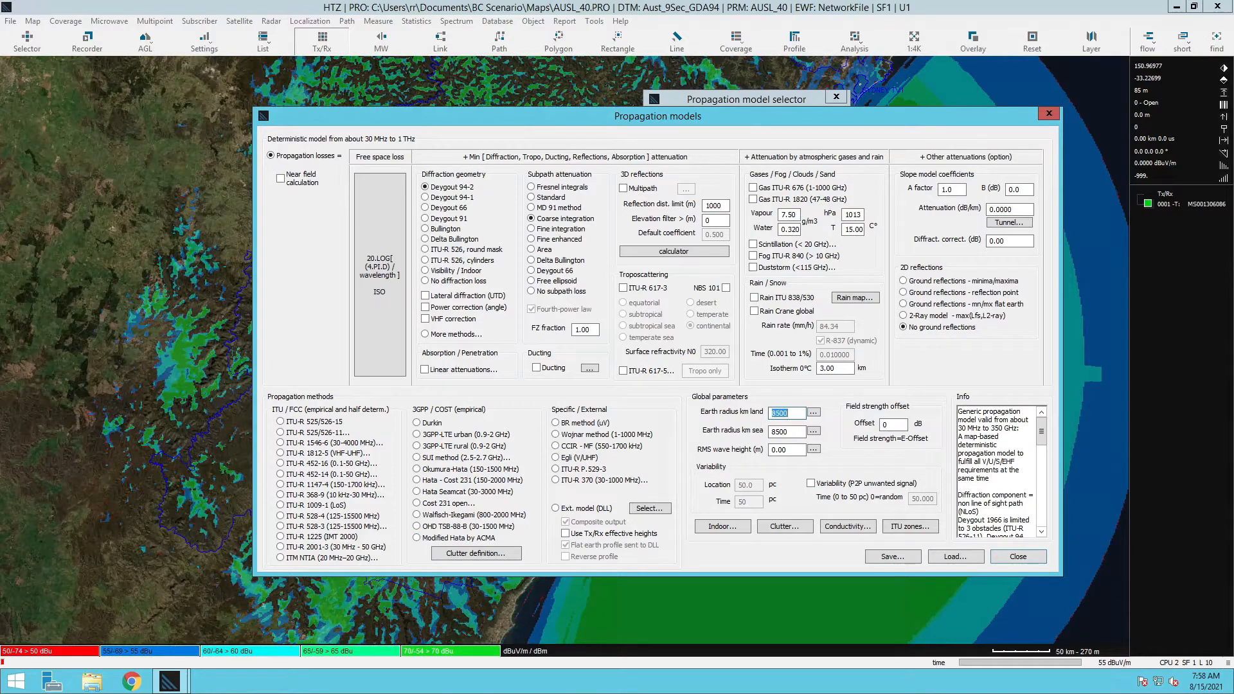
left_click(1019, 557)
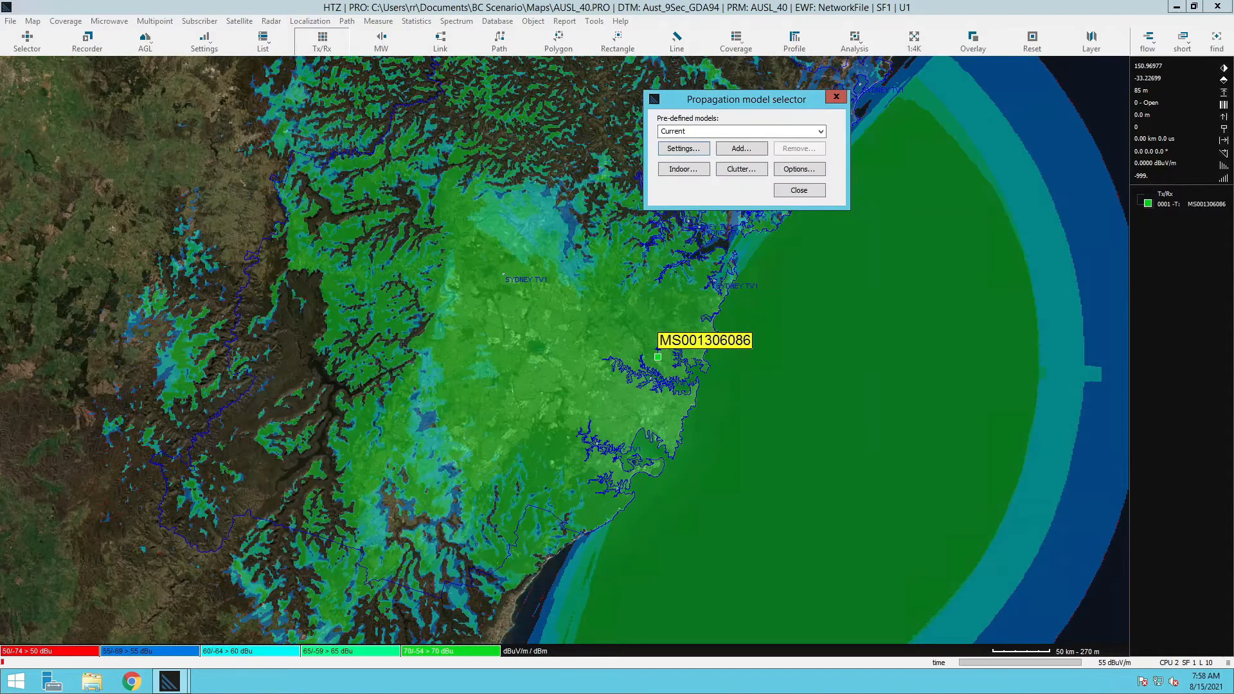
Close the propagation model selector, change the base map layer to DEM and view the terrain of all Australia
left_click(799, 190)
left_click(1091, 40)
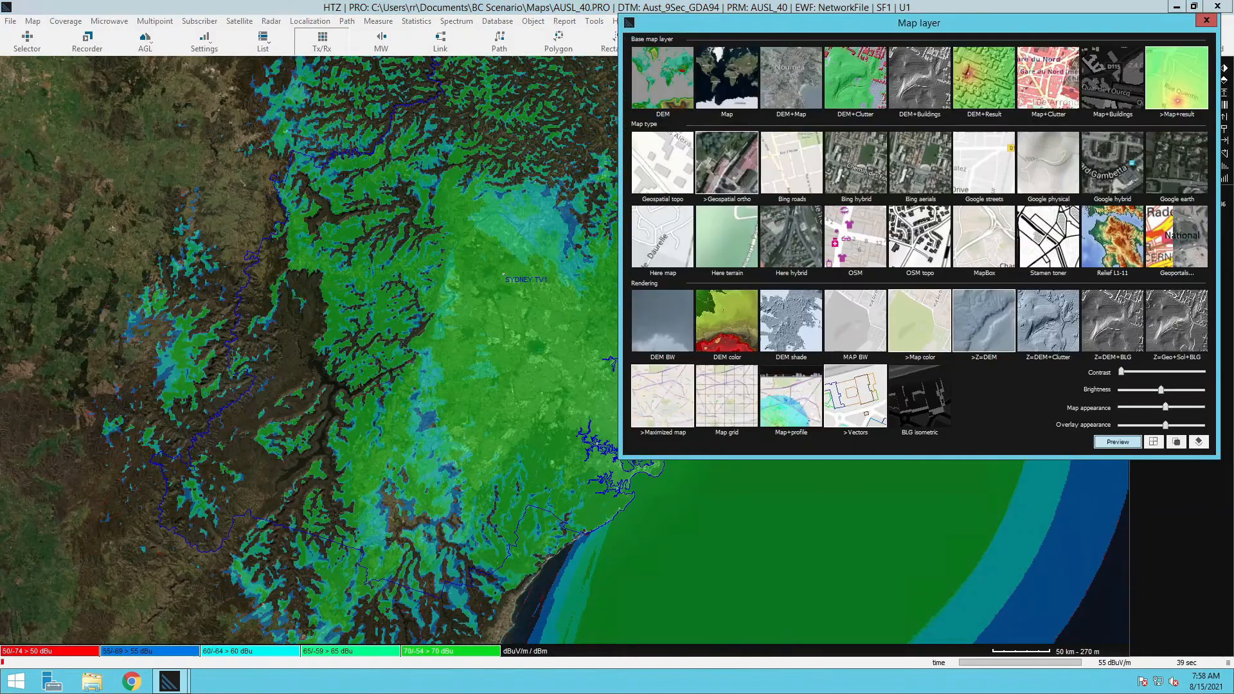
left_click(663, 78)
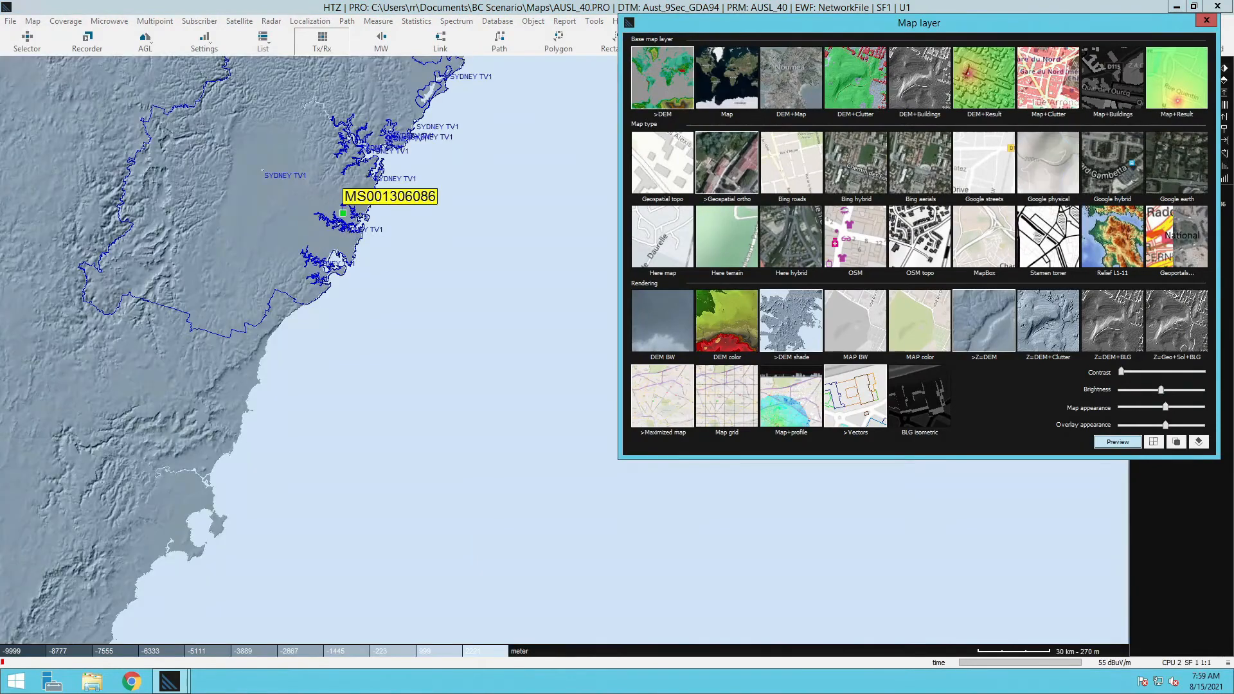
left_click(1207, 21)
scroll(260, 208, "down", 2)
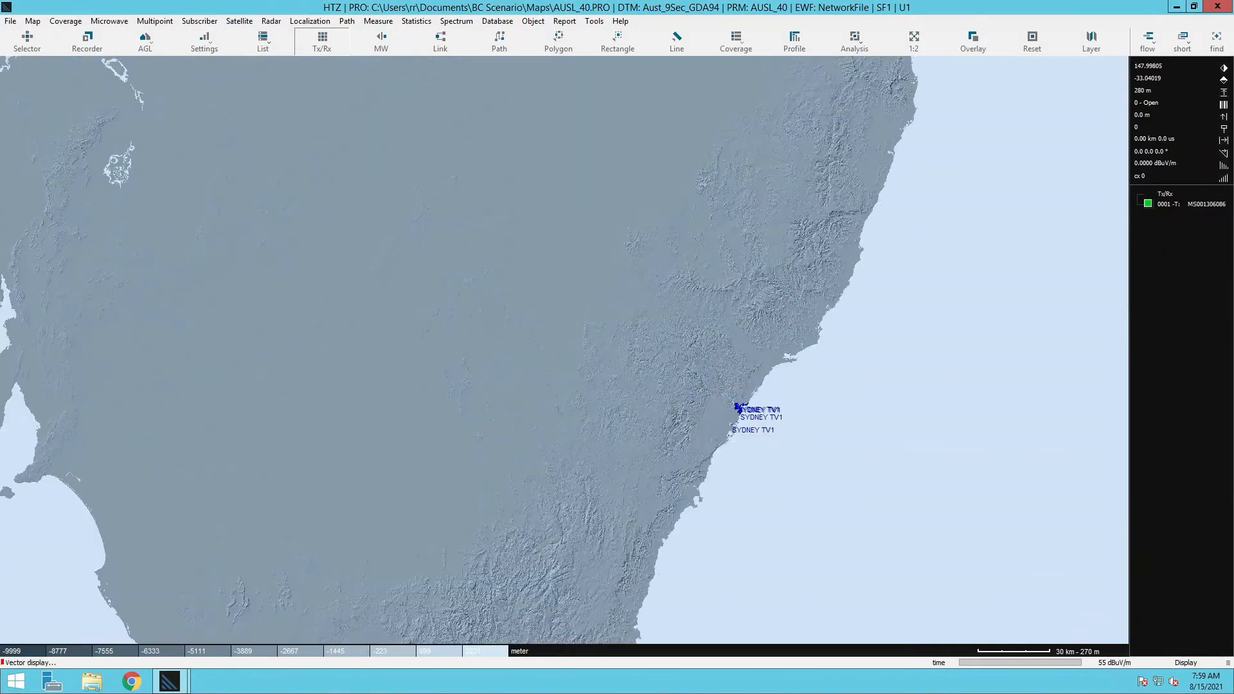
scroll(564, 350, "down", 3)
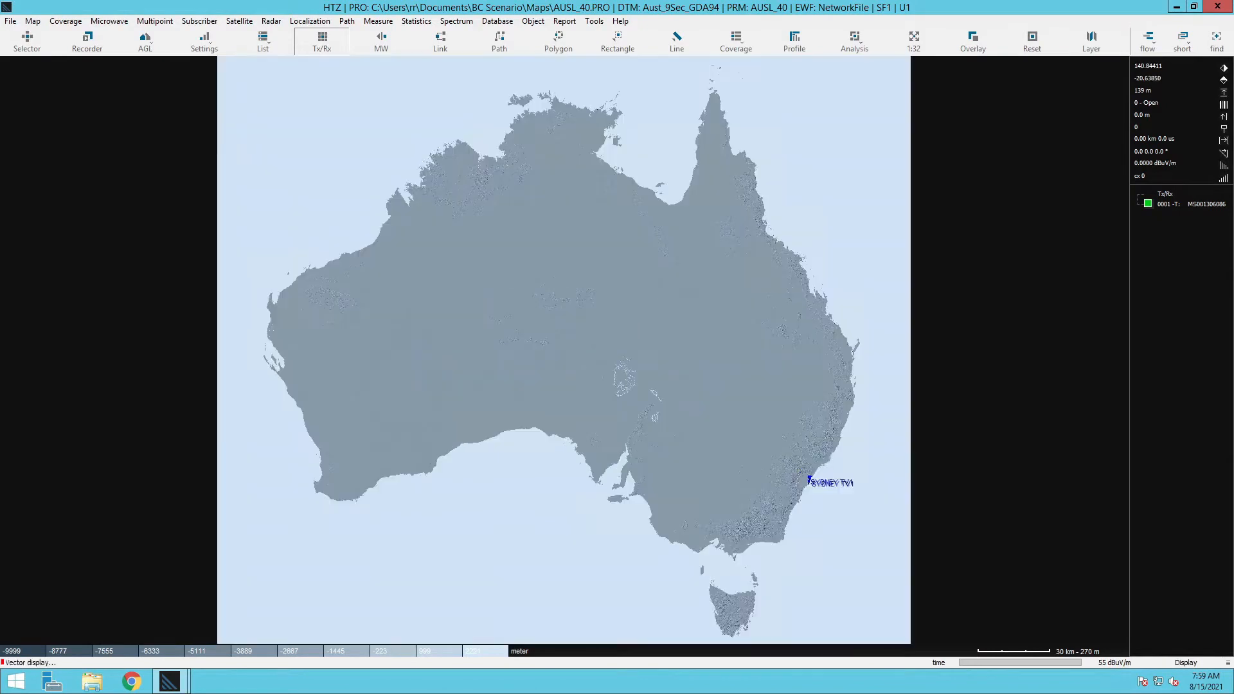
Preview the DEM+Clutter layer, change the base layer to Map+Clutter and return to the Sydney area
left_click(1091, 42)
left_click_drag(964, 23, 860, 66)
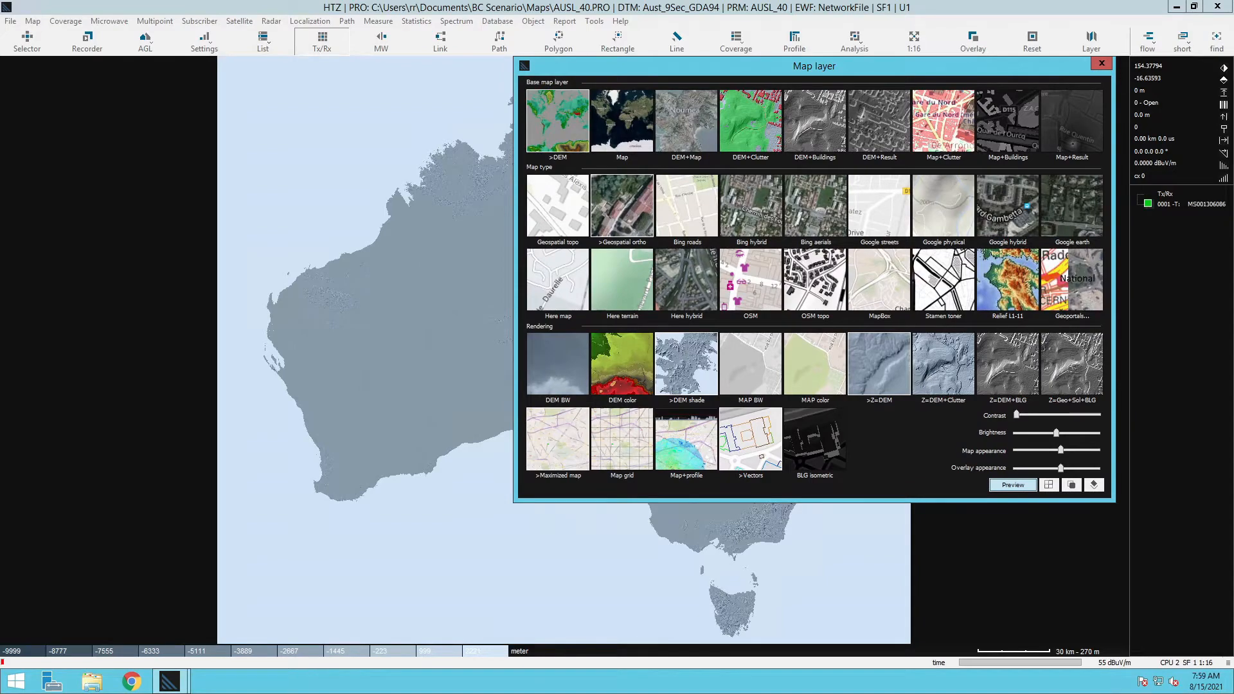
left_click(751, 121)
left_click_drag(778, 66, 535, 101)
left_click(701, 156)
left_click(858, 99)
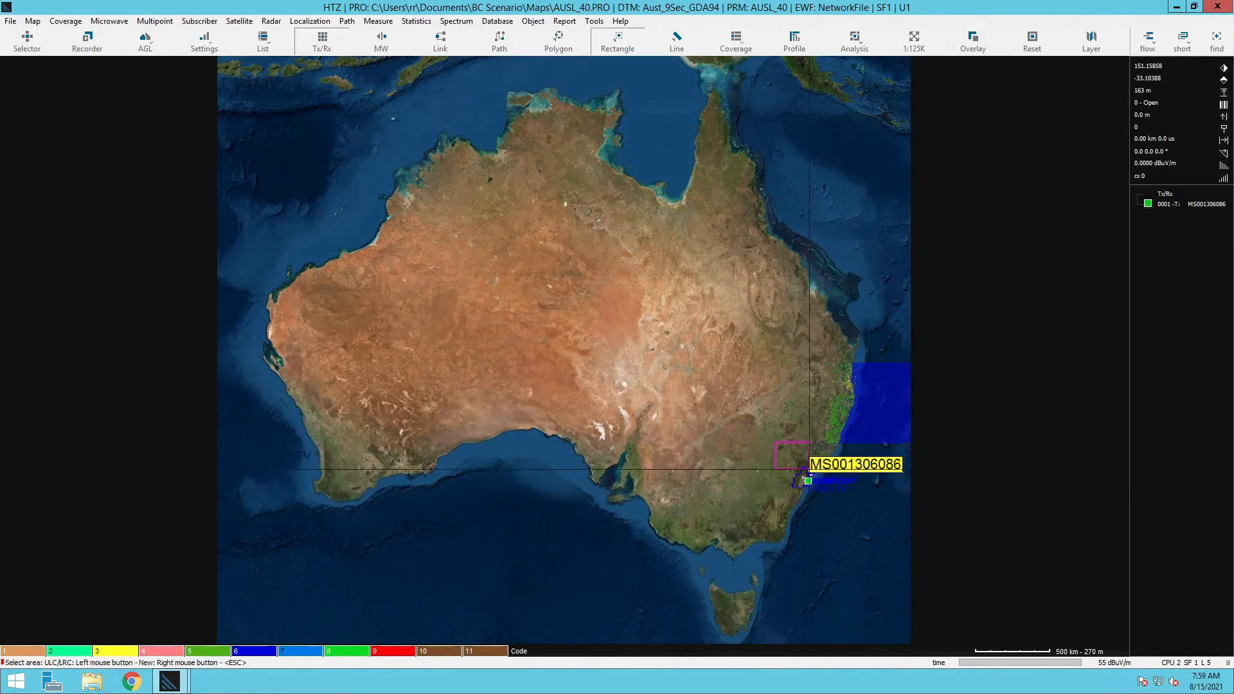
scroll(823, 495, "up", 3)
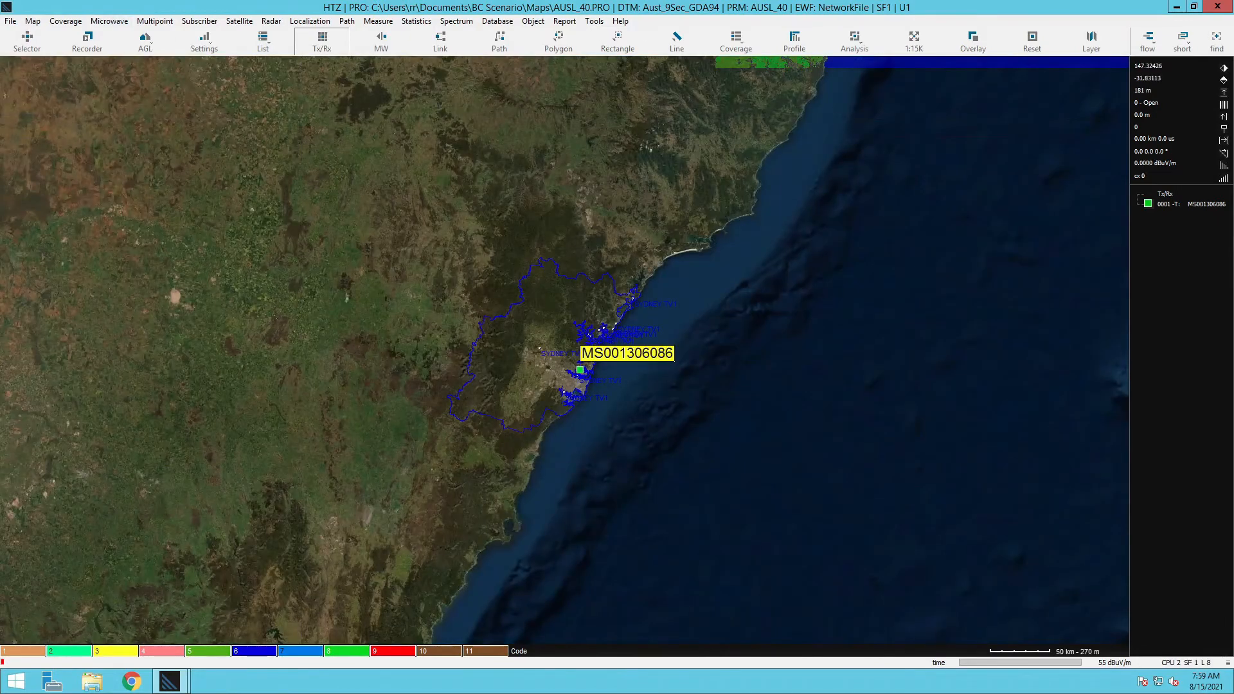
Calculate the station's coverage with a 10 m receiver antenna height, 200 km distance and 1 dBuV/m minimum coverage value
left_click(66, 21)
mouse_move(128, 36)
left_click(275, 36)
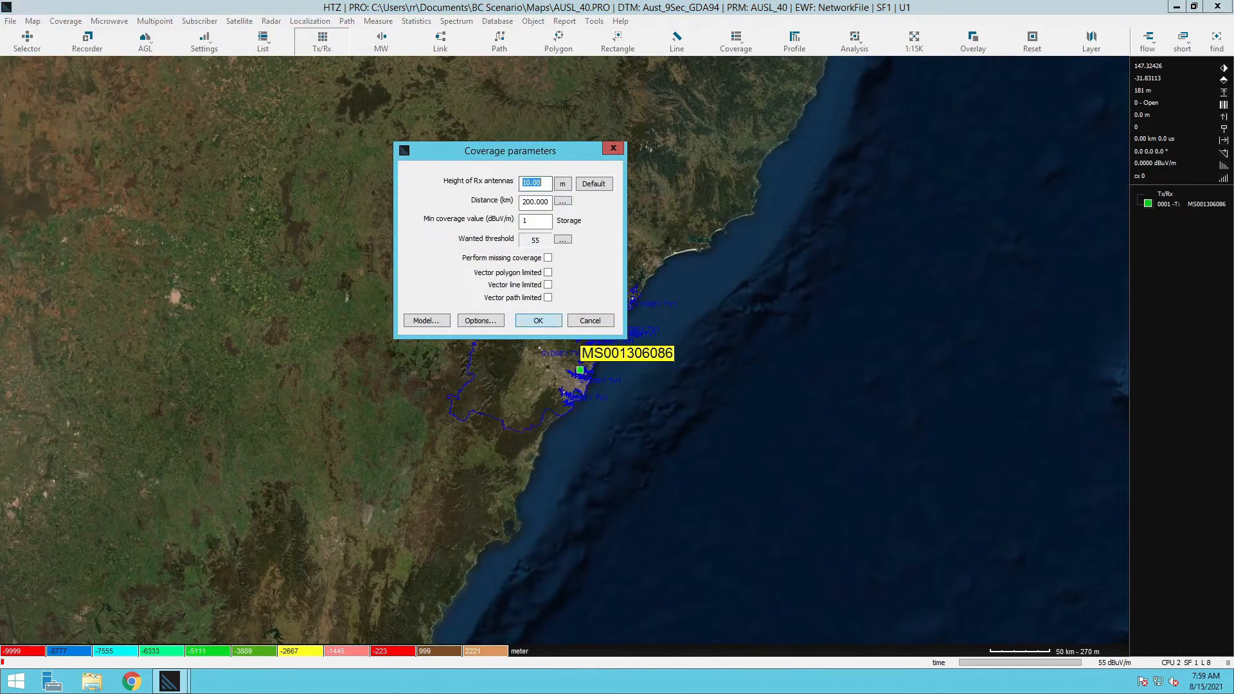
key("Return")
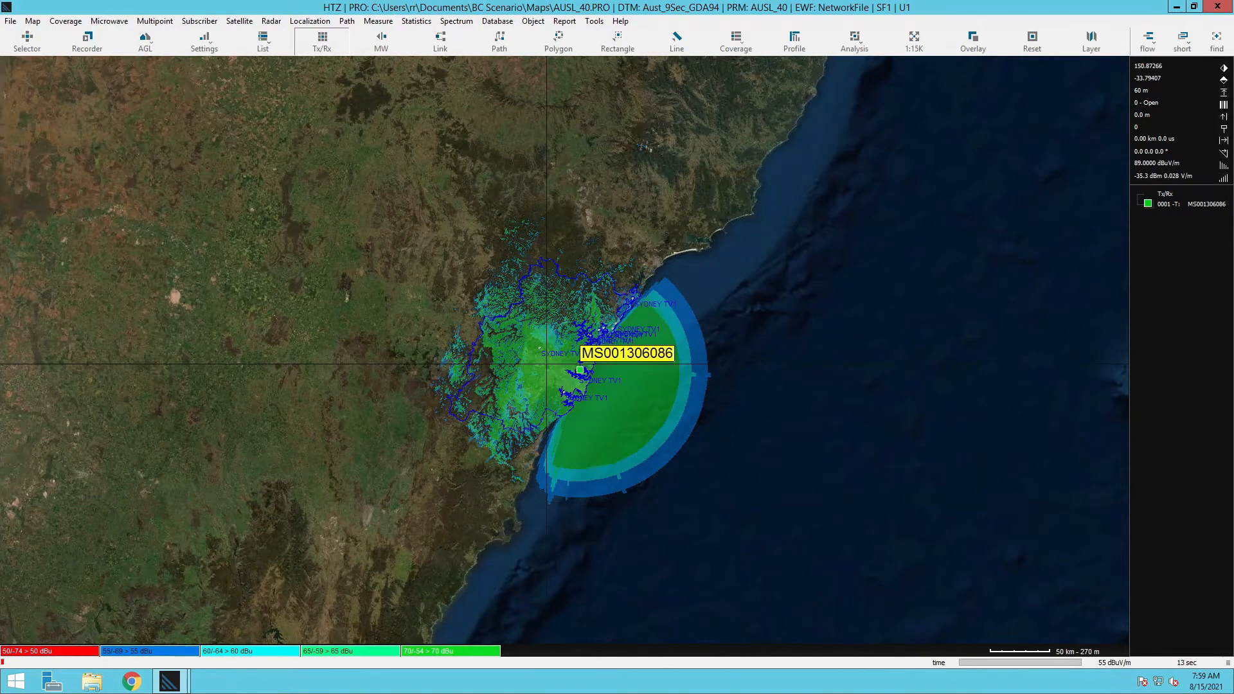
Filter the coverage to the vector polygon, compute the covered area between 55 and 134 dBµV/m, and apply the filter
scroll(530, 378, "up", 2)
key("f")
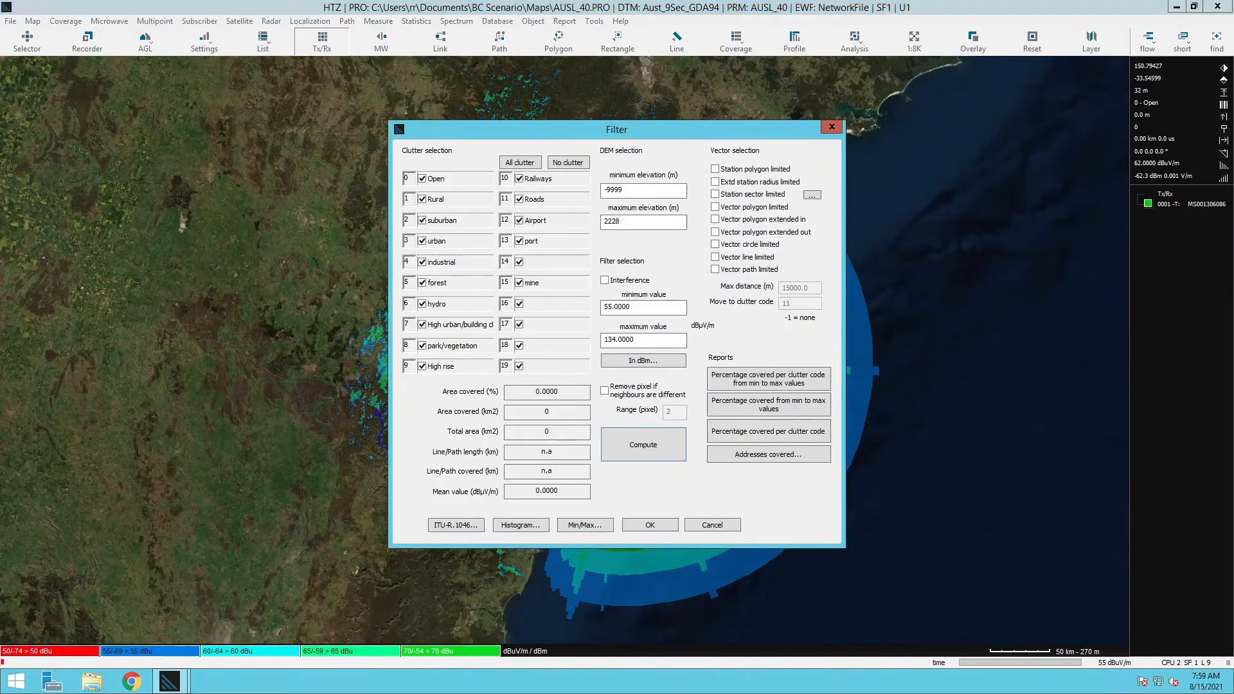
left_click(715, 206)
left_click_drag(618, 129, 238, 101)
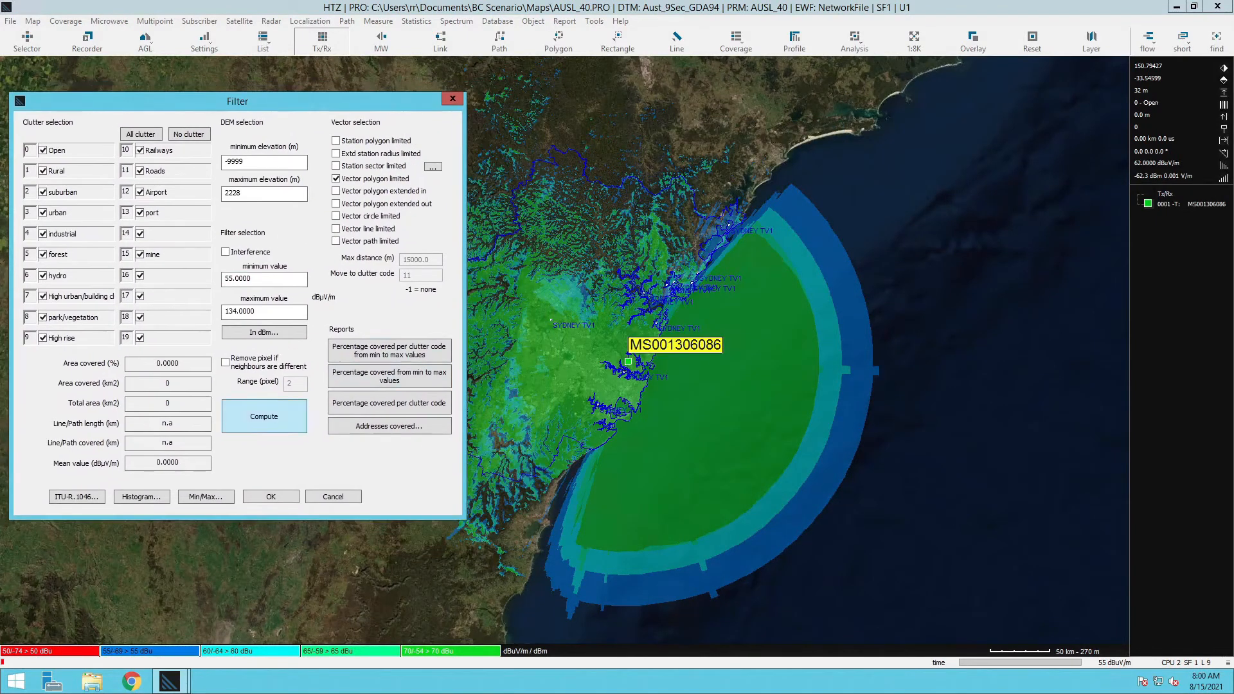
left_click(264, 416)
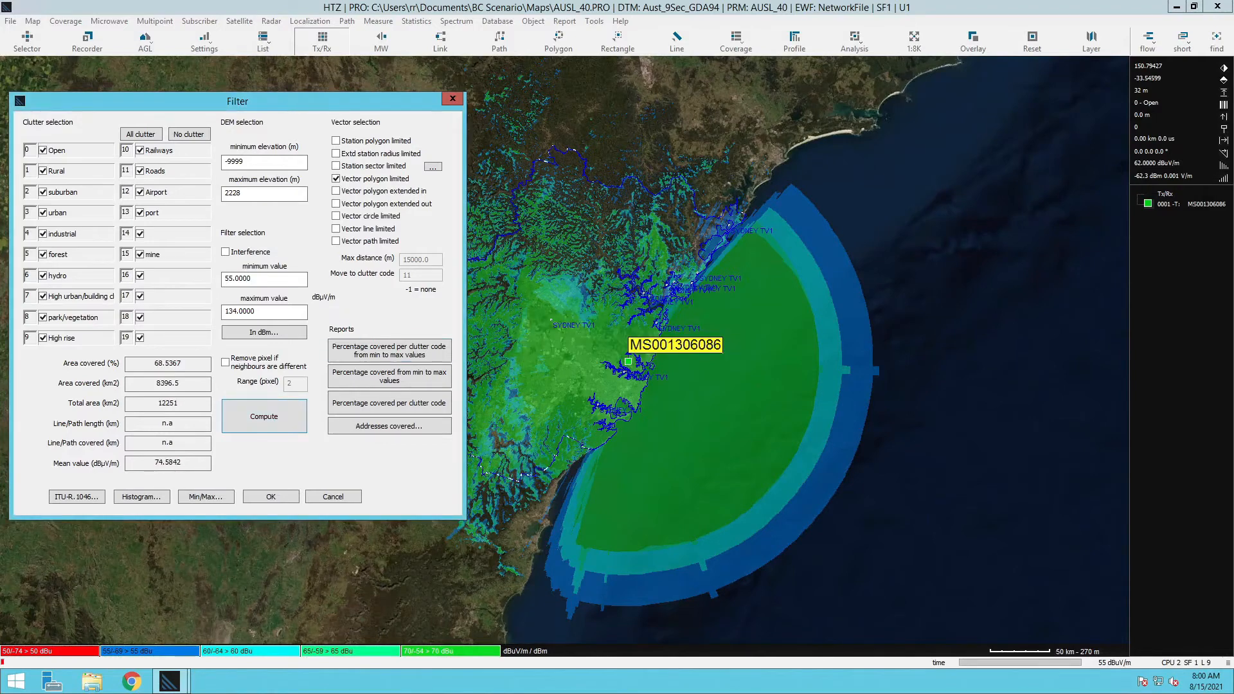
double_click(168, 364)
left_click(168, 364)
left_click(271, 497)
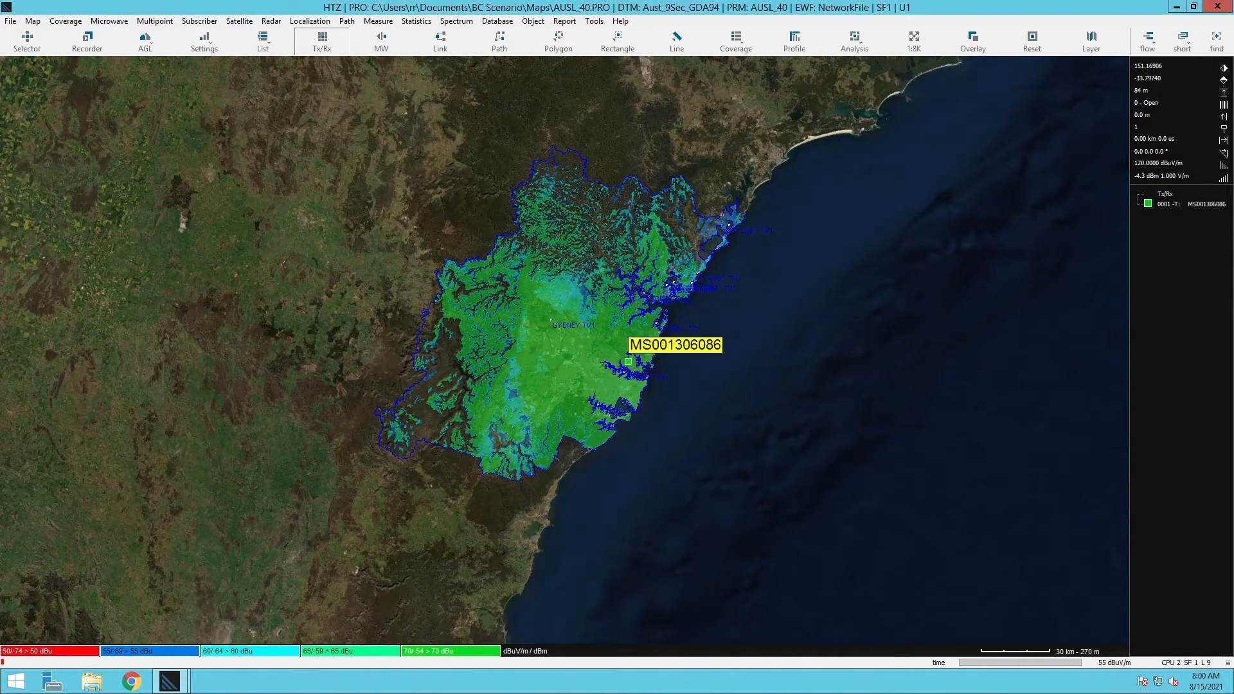
Open the Sydney station's Tx/Rx parameters and review its DTV frequency plan and antenna patterns
right_click(628, 360)
left_click(647, 367)
left_click(666, 203)
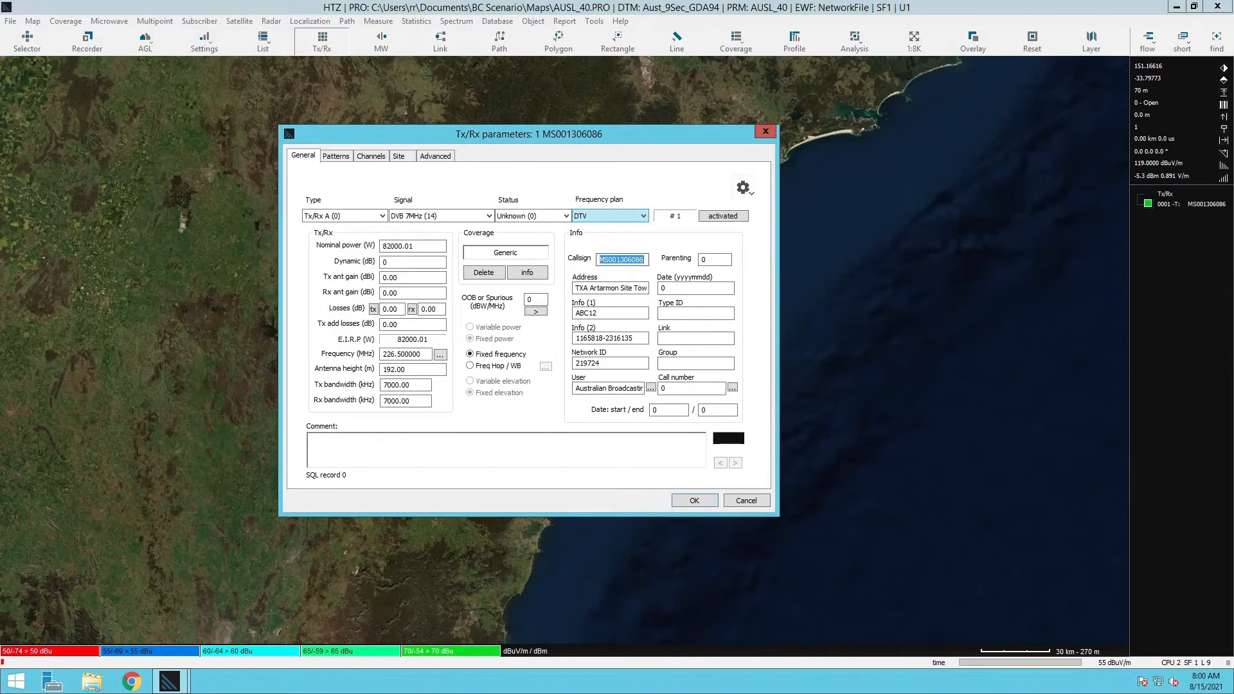
left_click(609, 216)
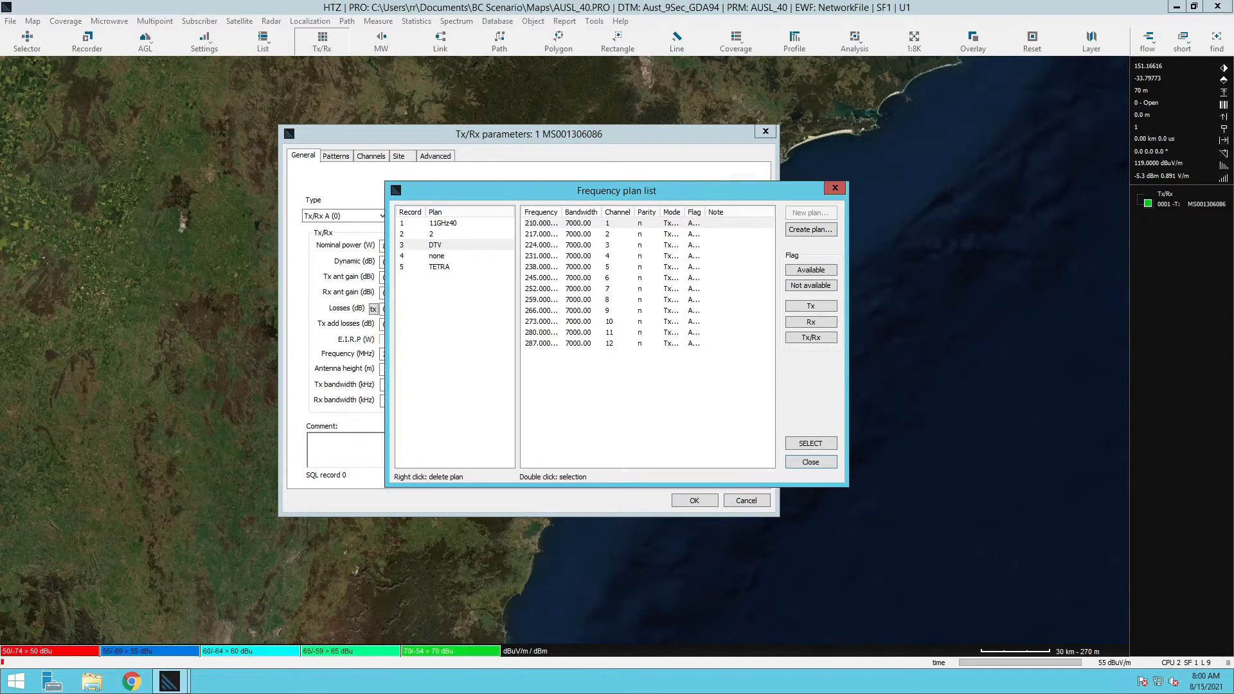
left_click(835, 188)
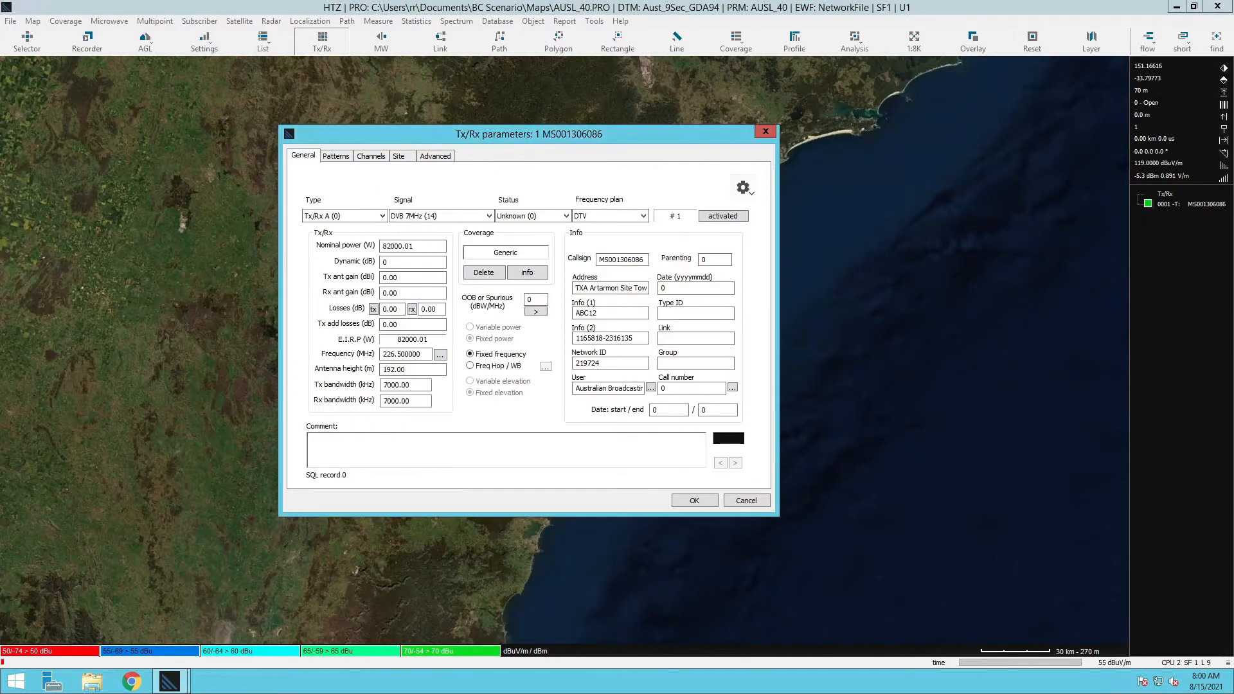
left_click(336, 156)
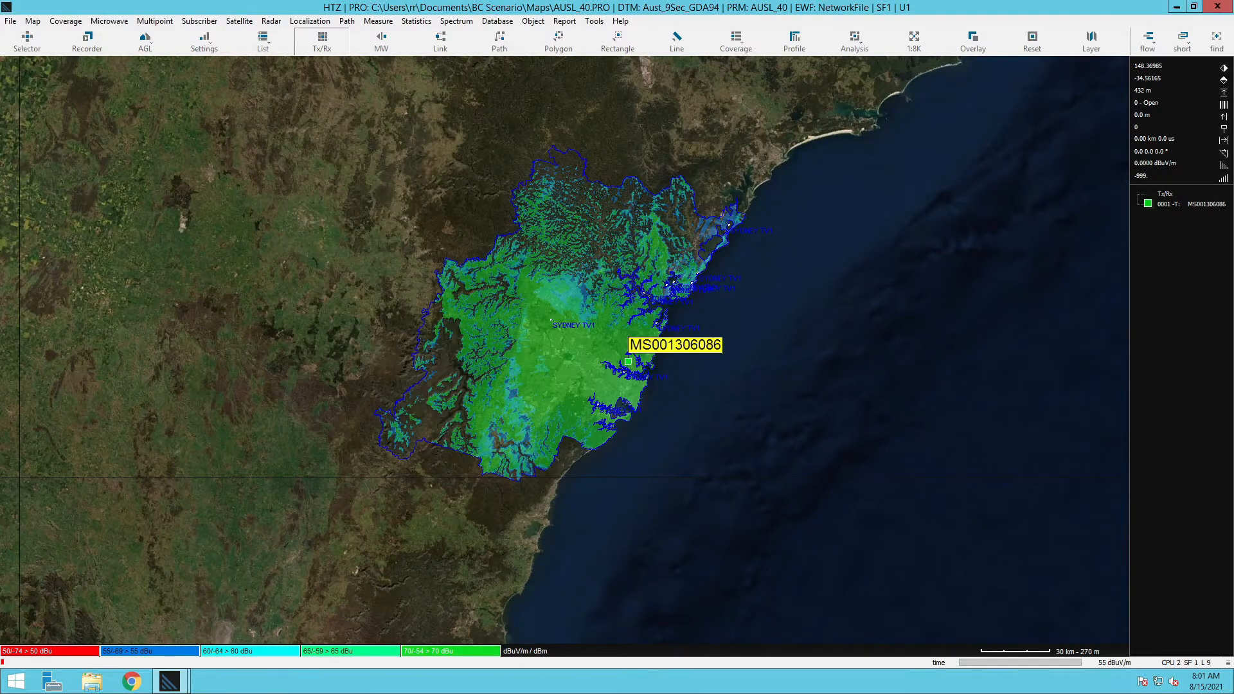
Switch to ICS Manager and open the potential interference search for the Australian Broadcasting Corporation device with a maximum geographical distance of 250 km
key("alt+Tab")
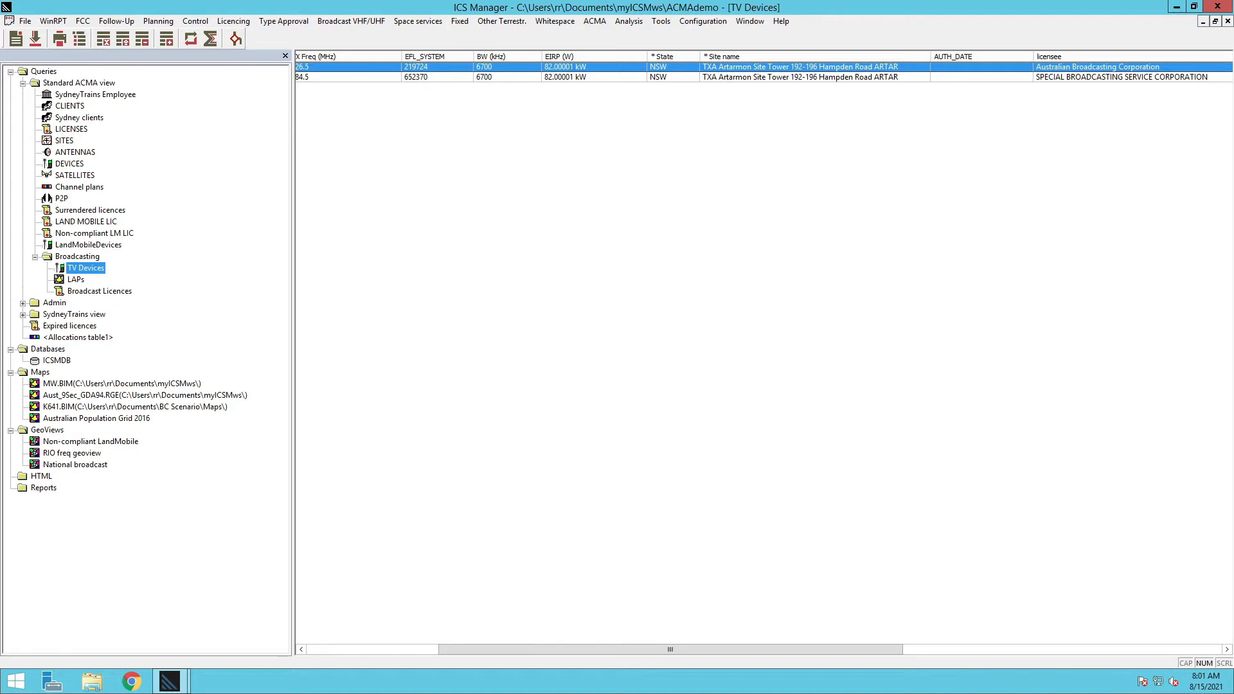
right_click(661, 67)
mouse_move(746, 178)
left_click(891, 192)
type("2")
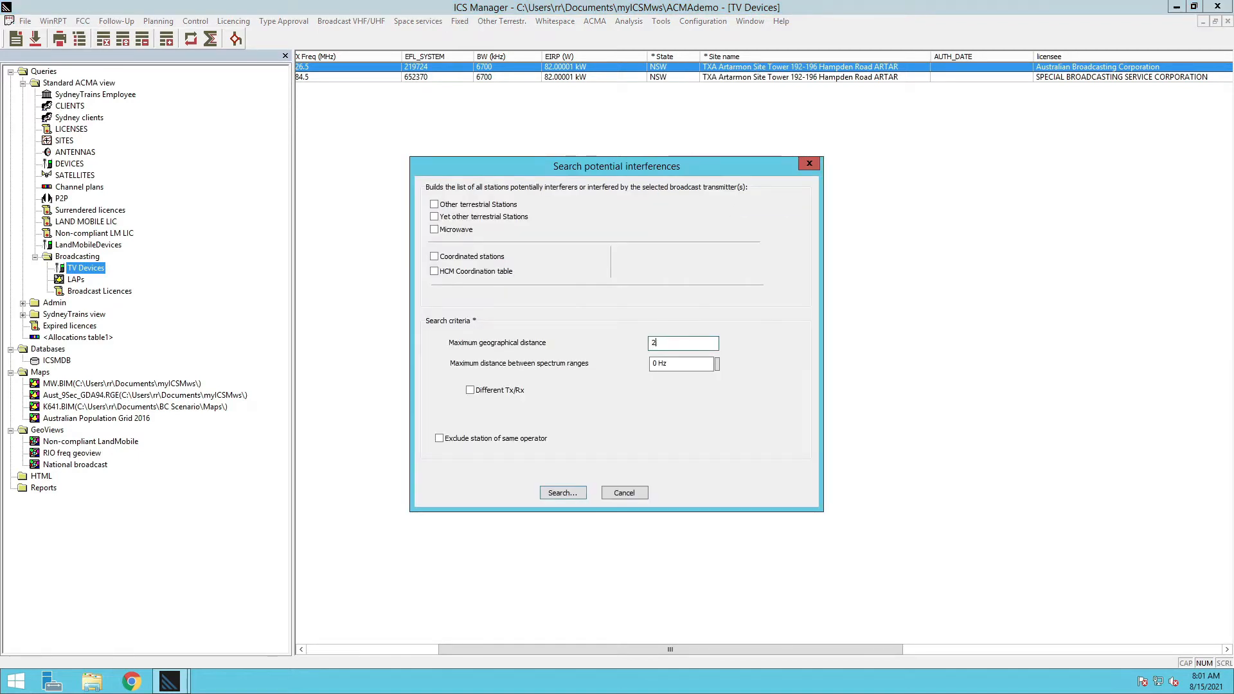
type("50")
key("Tab")
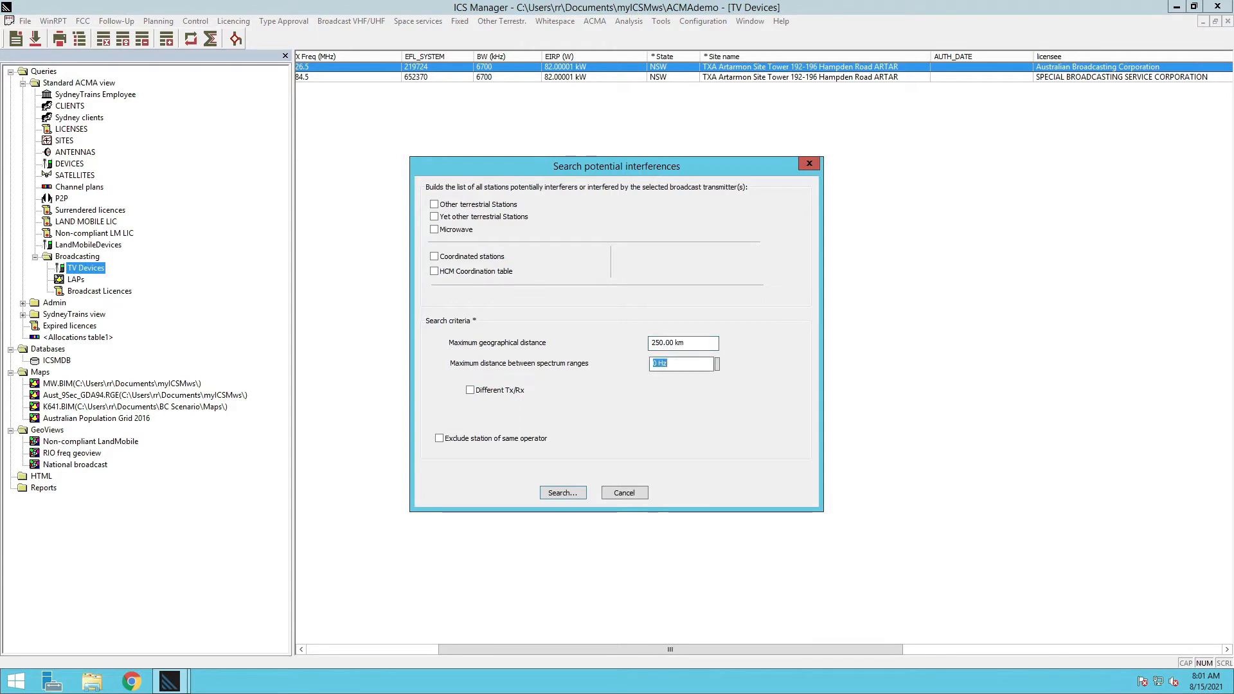
Set the maximum distance between spectrum ranges to 20000 kHz, include other terrestrial stations and run the interference search
type("20")
type("000")
key("Tab")
left_click(435, 204)
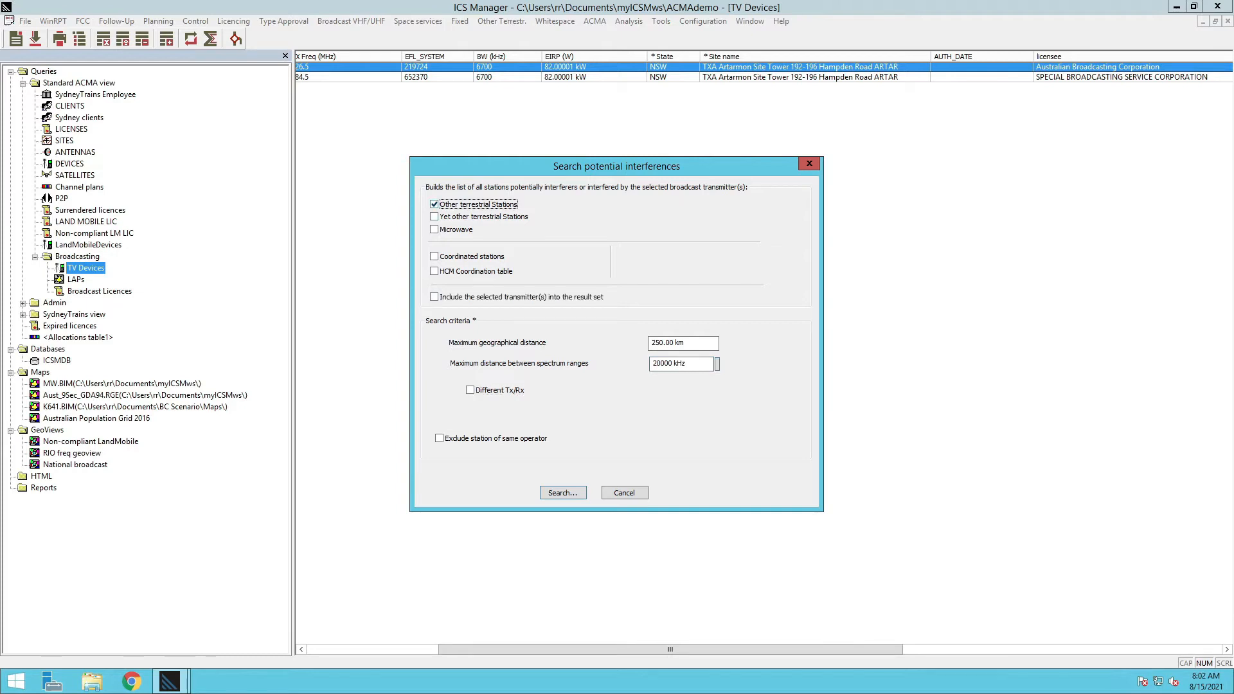
key("Return")
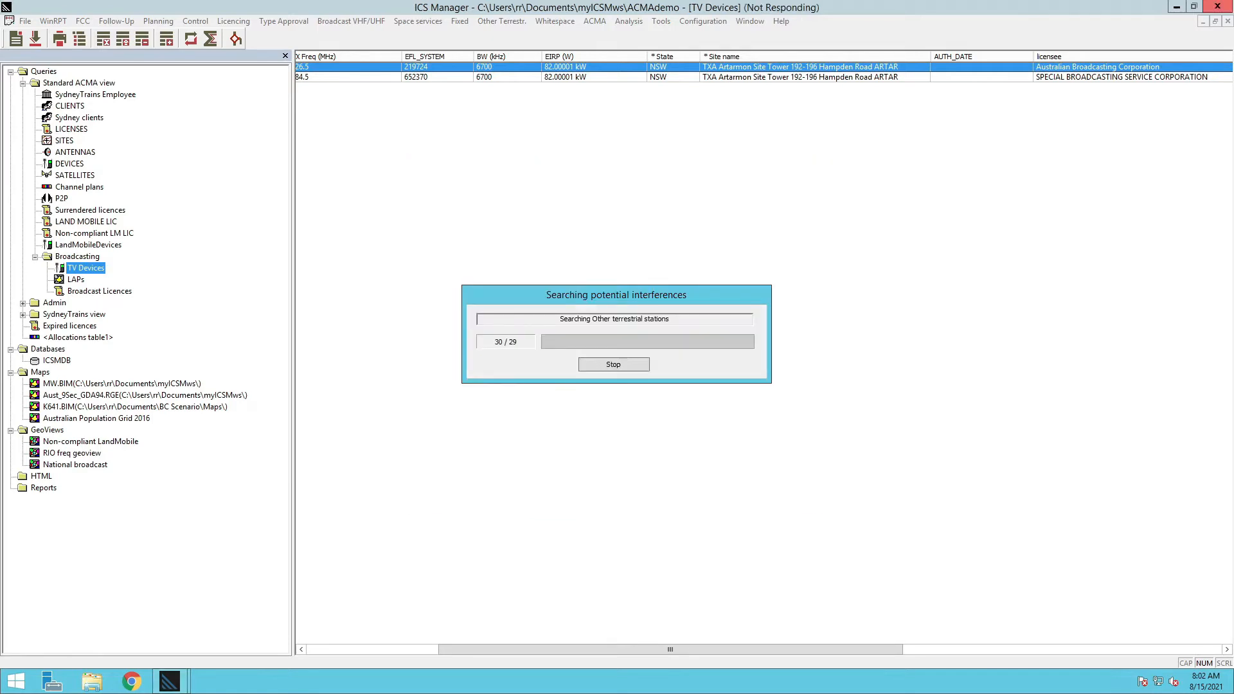
key("Return")
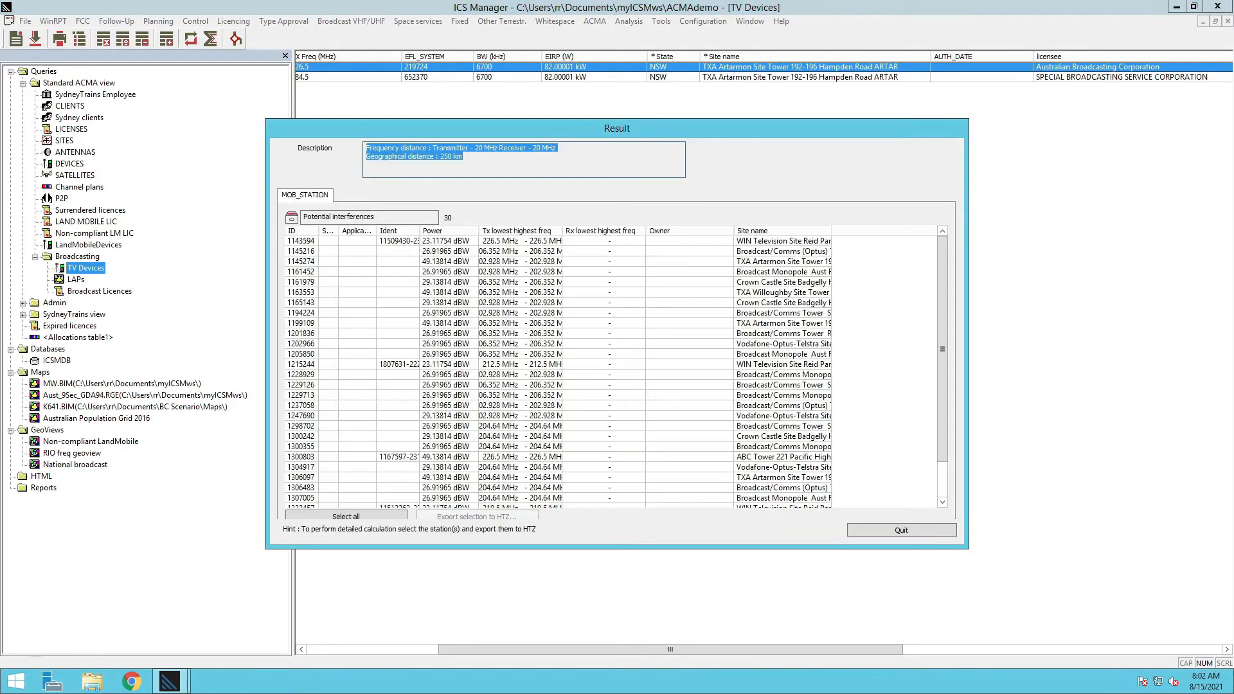
Select all stations in the potential interference results and export them to the HTZ map with the default options
left_click(422, 303)
right_click(422, 332)
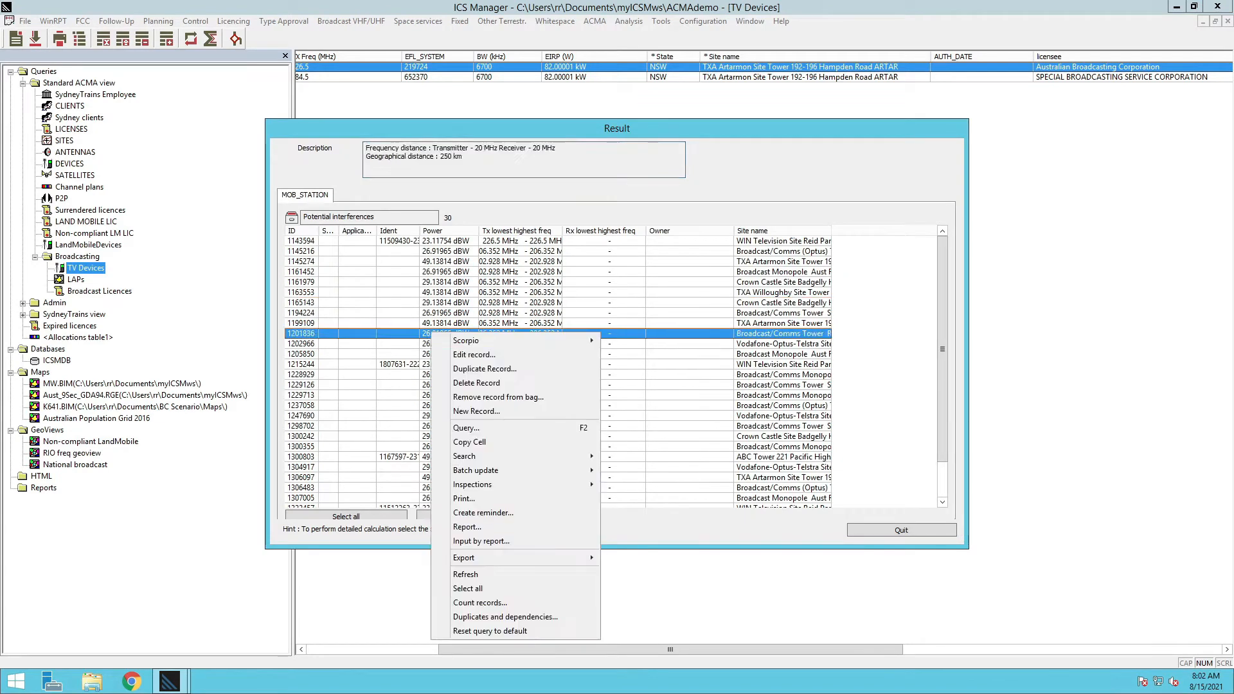
left_click(411, 282)
right_click(412, 272)
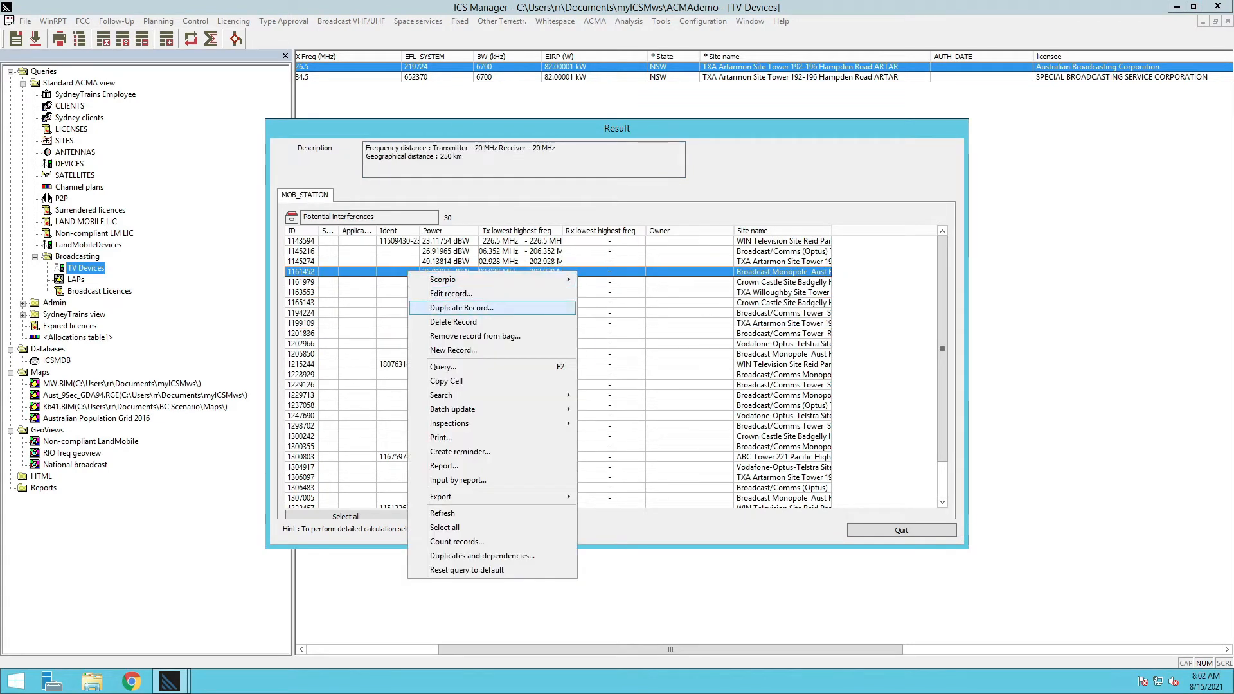
left_click(445, 528)
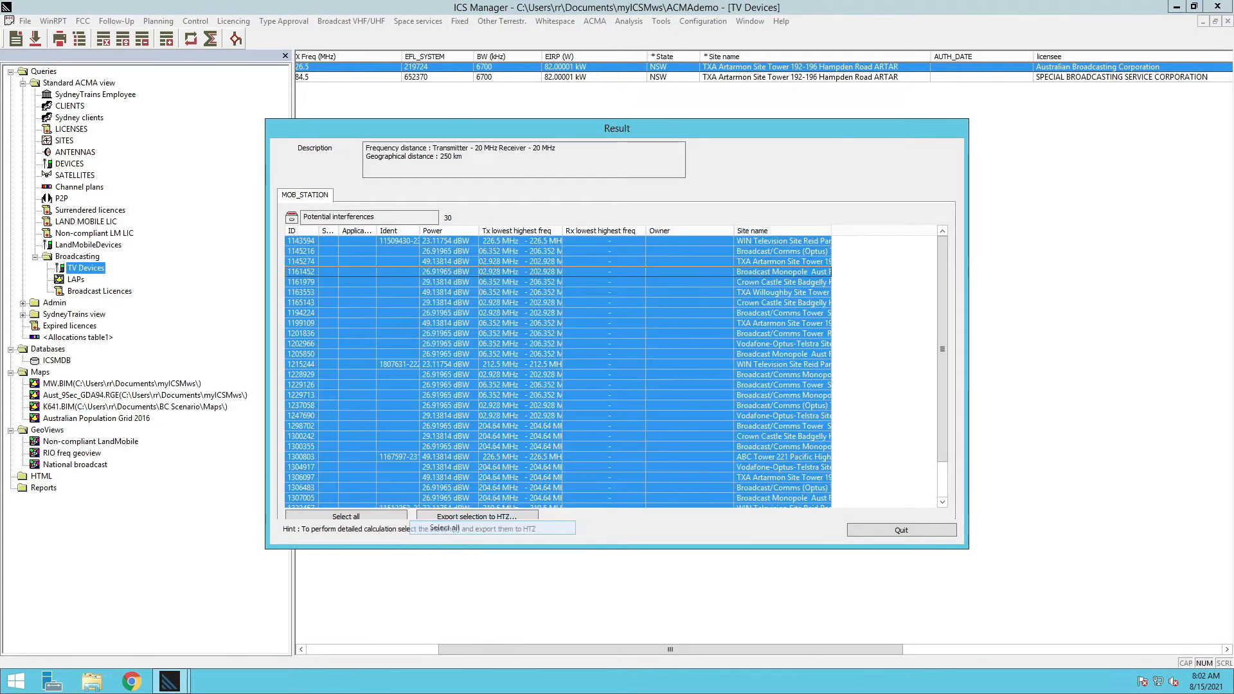
left_click(477, 517)
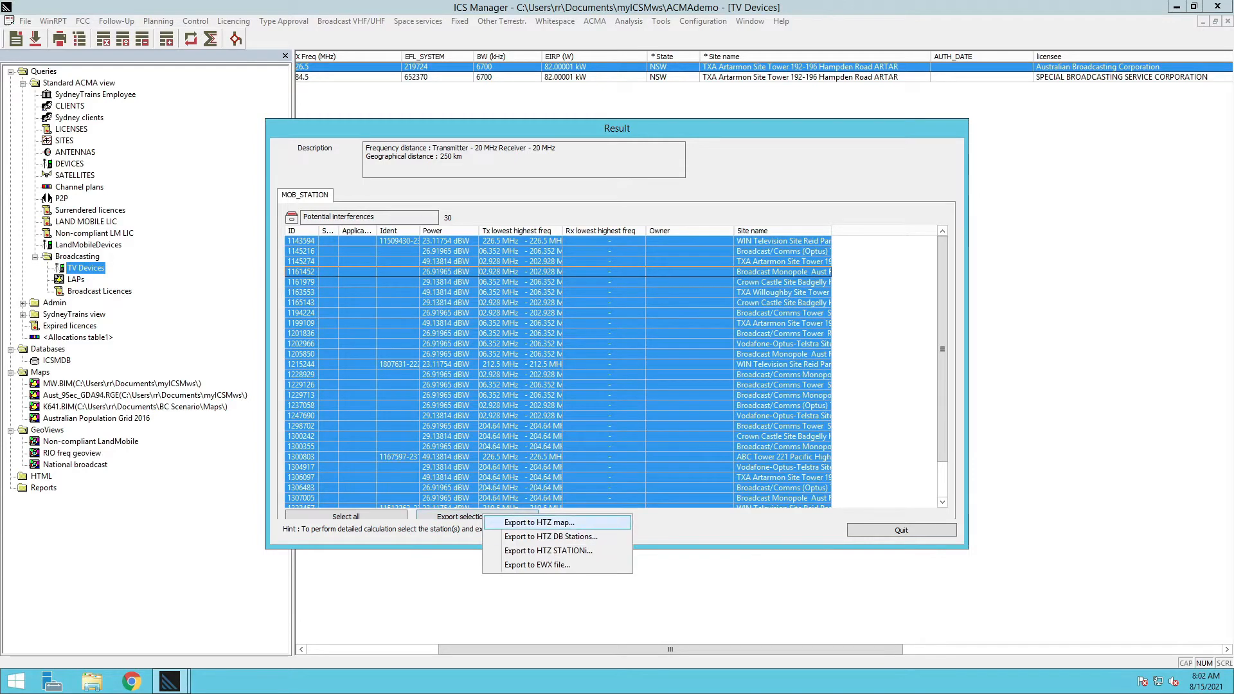
left_click(540, 523)
key("Return")
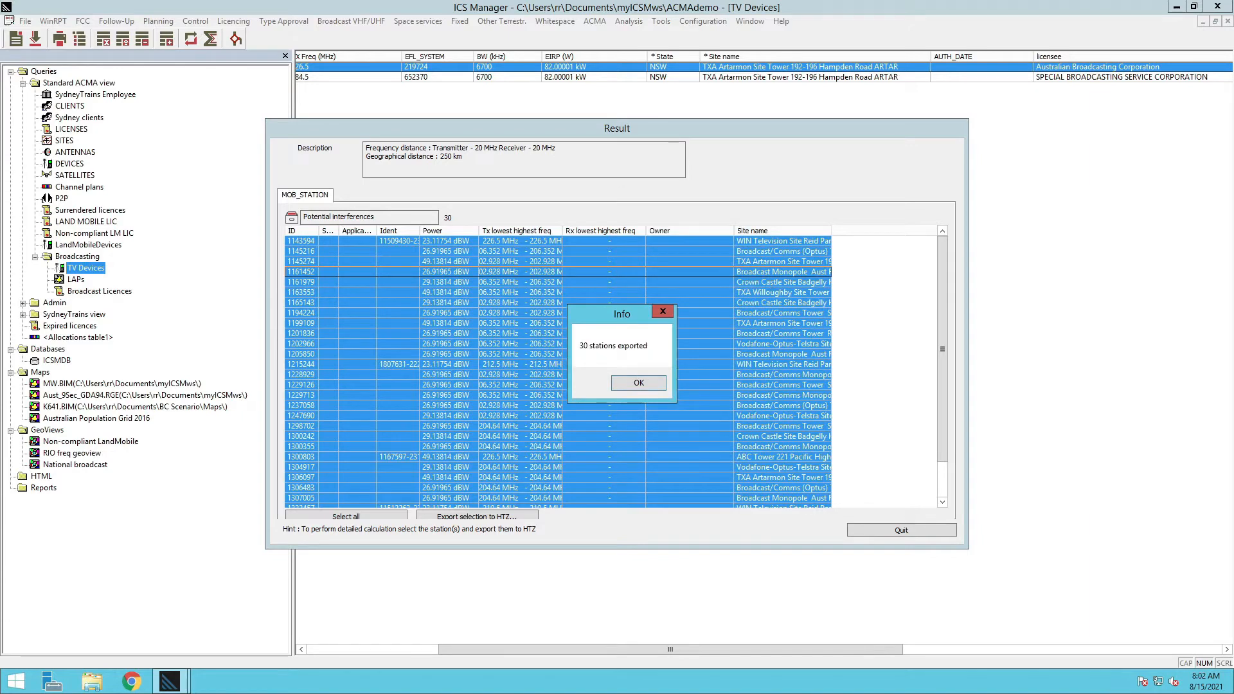
key("Return")
Switch to HTZ and open the Raster+VEC polygons covered report for the Australian Population Grid 2016 raster
left_click(170, 681)
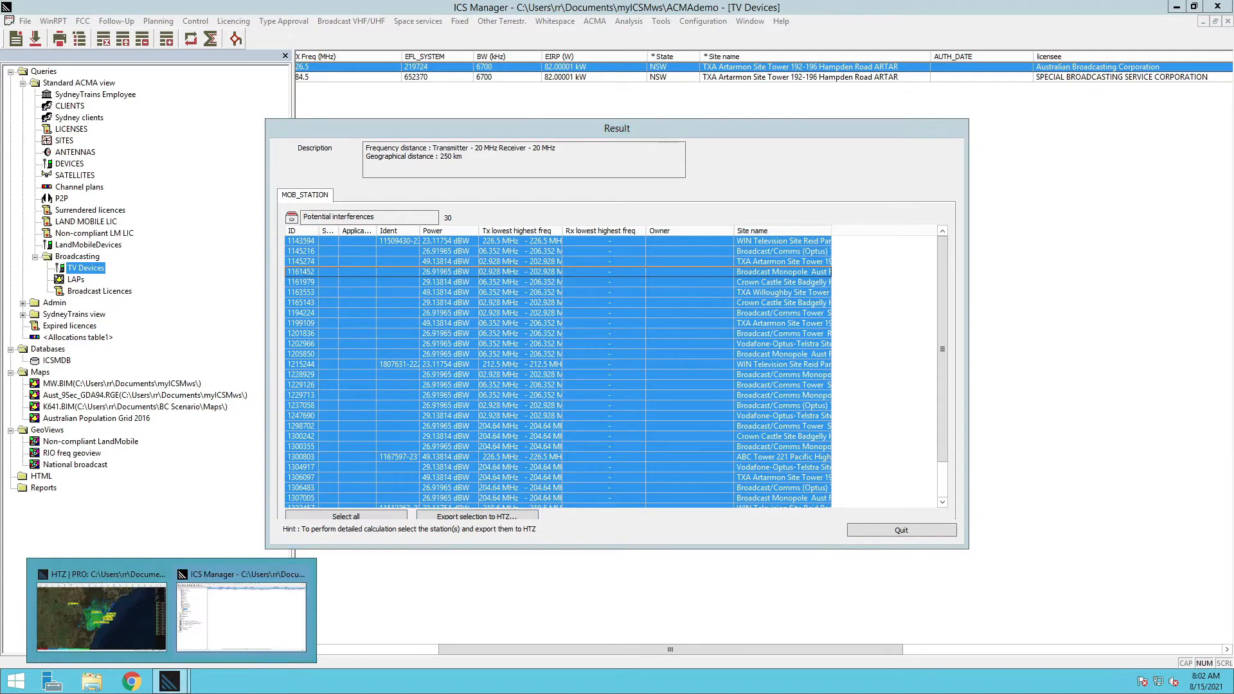
left_click(96, 611)
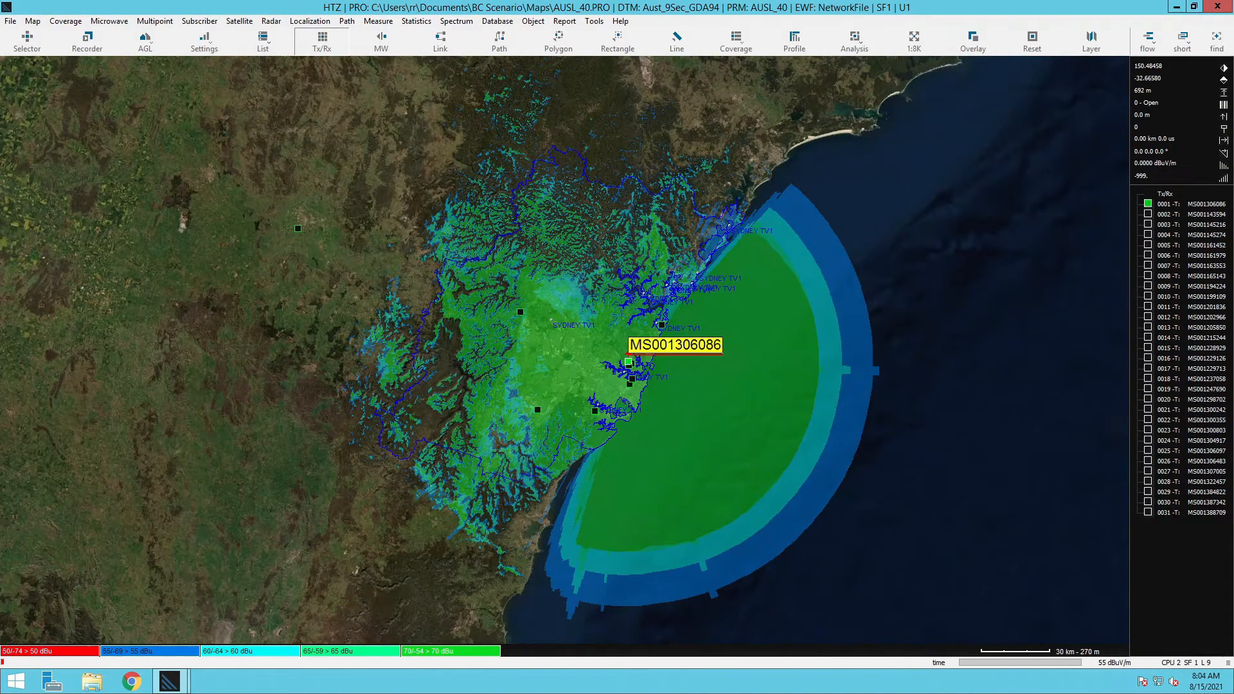
left_click(565, 21)
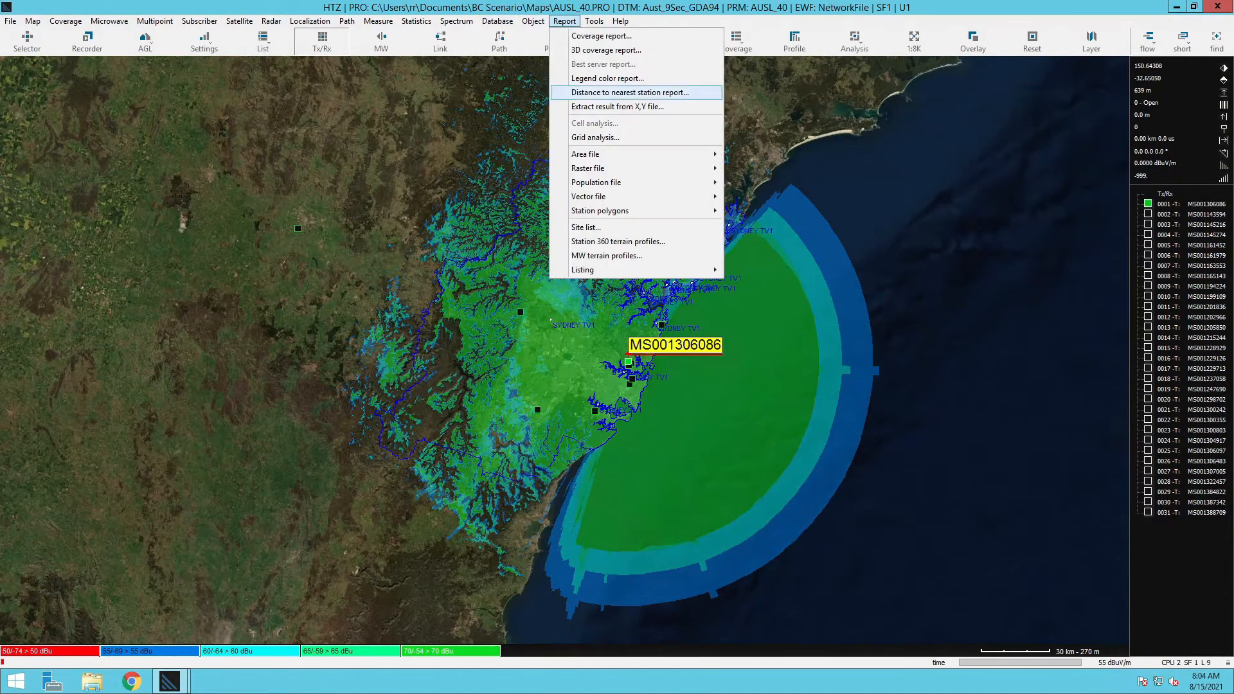
mouse_move(588, 168)
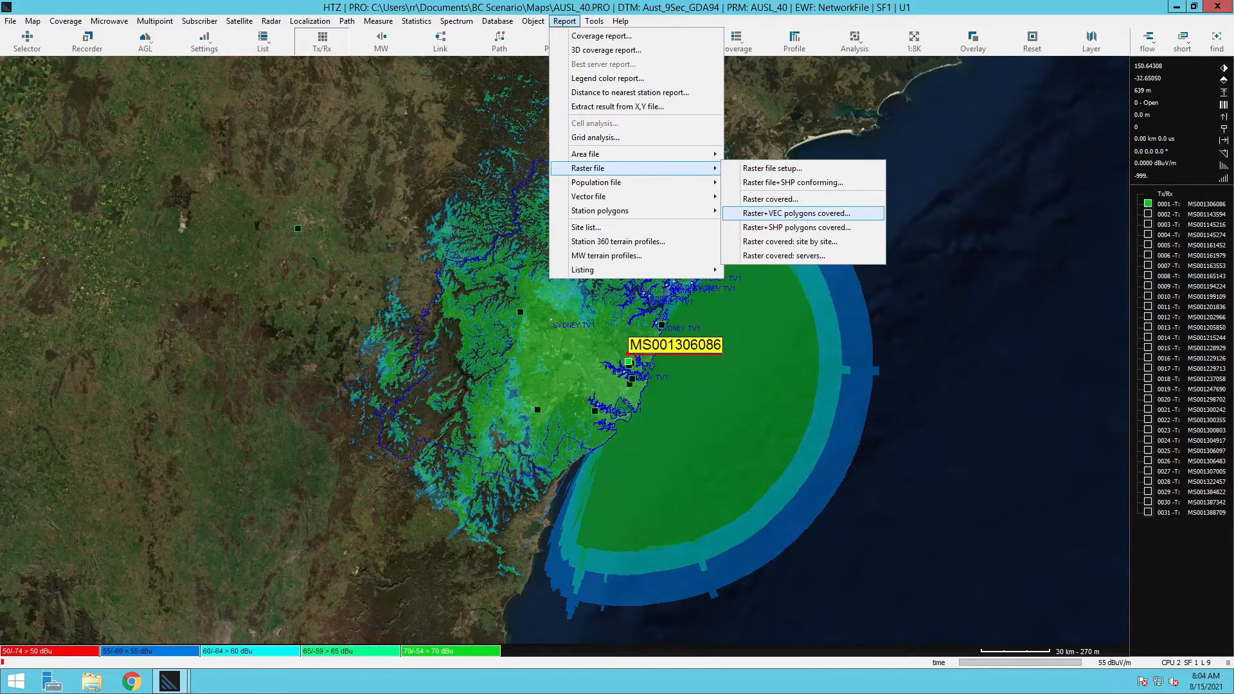
left_click(797, 214)
left_click_drag(668, 249, 522, 190)
Set the minimum value to 55, enable updating the population field for vector polygons, and generate the population coverage report
double_click(545, 278)
type("55")
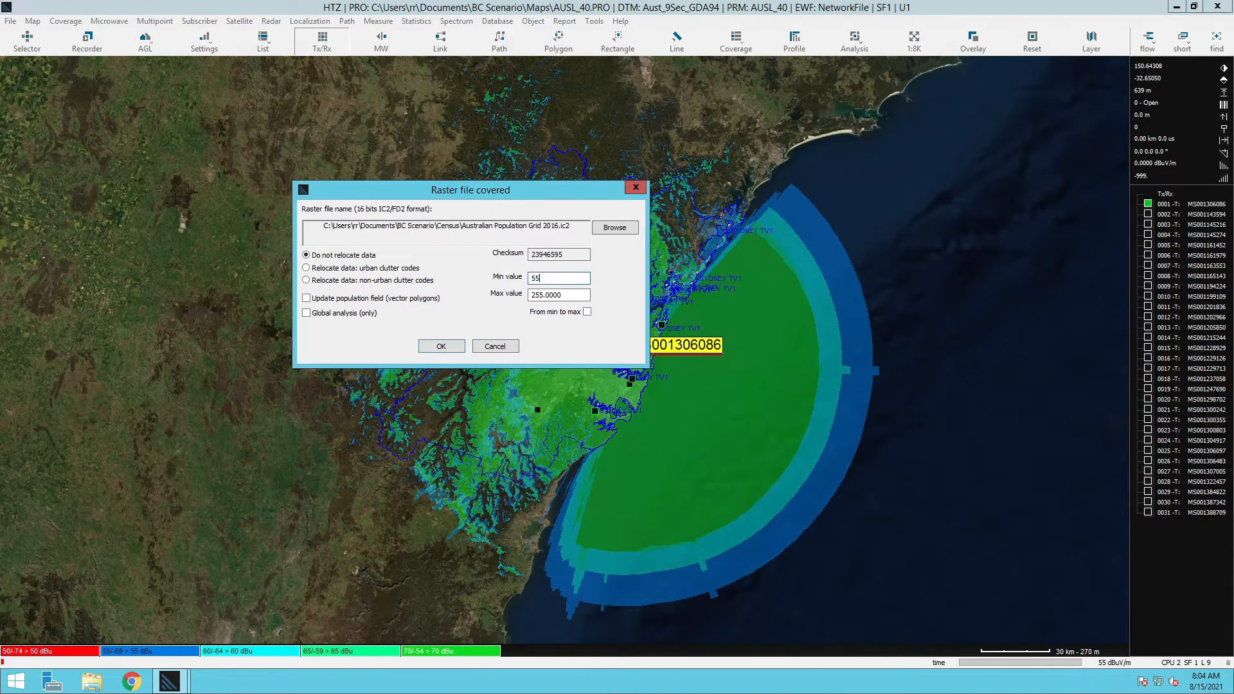
key("Tab")
left_click(307, 298)
left_click(442, 347)
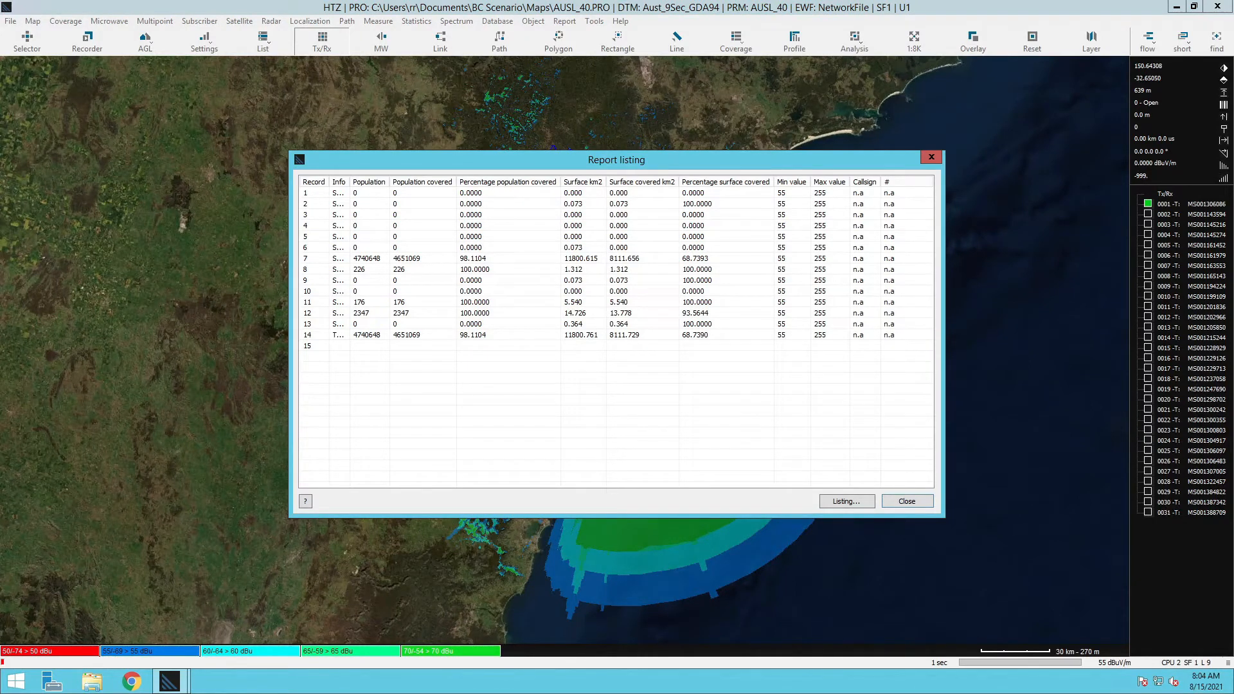
left_click_drag(616, 159, 537, 118)
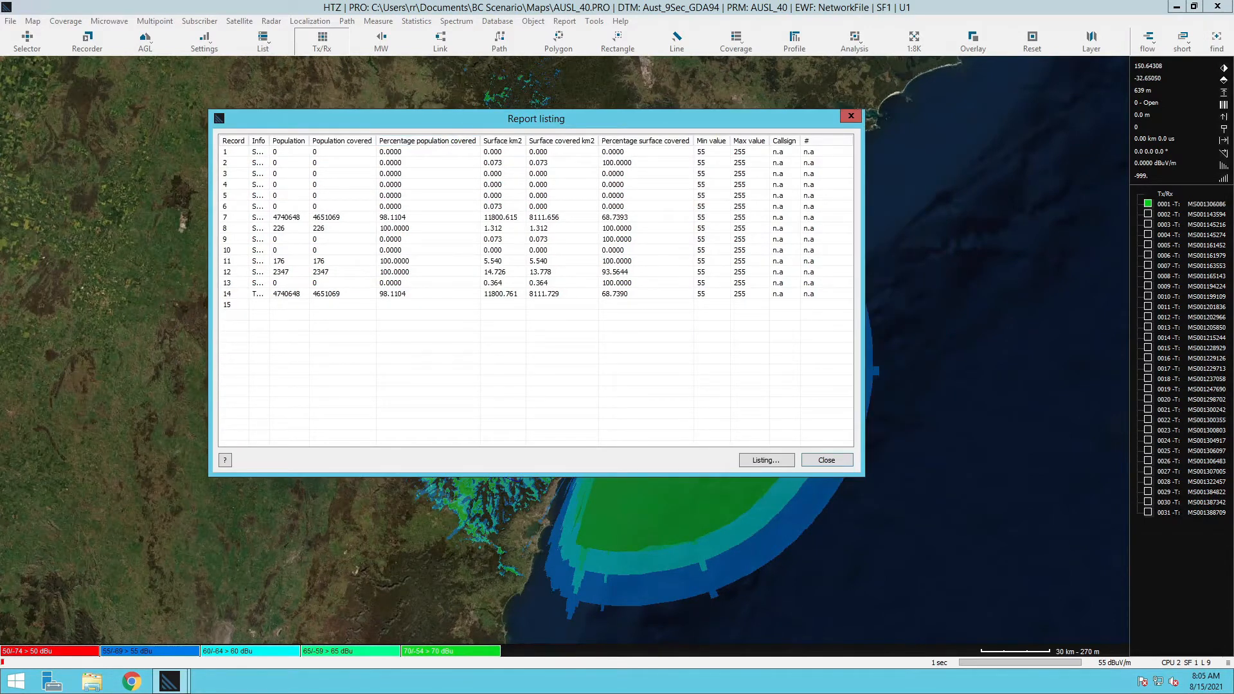
Close the report listing and check the population field in the main SYDNEY TV1 vector polygon's properties
left_click(827, 460)
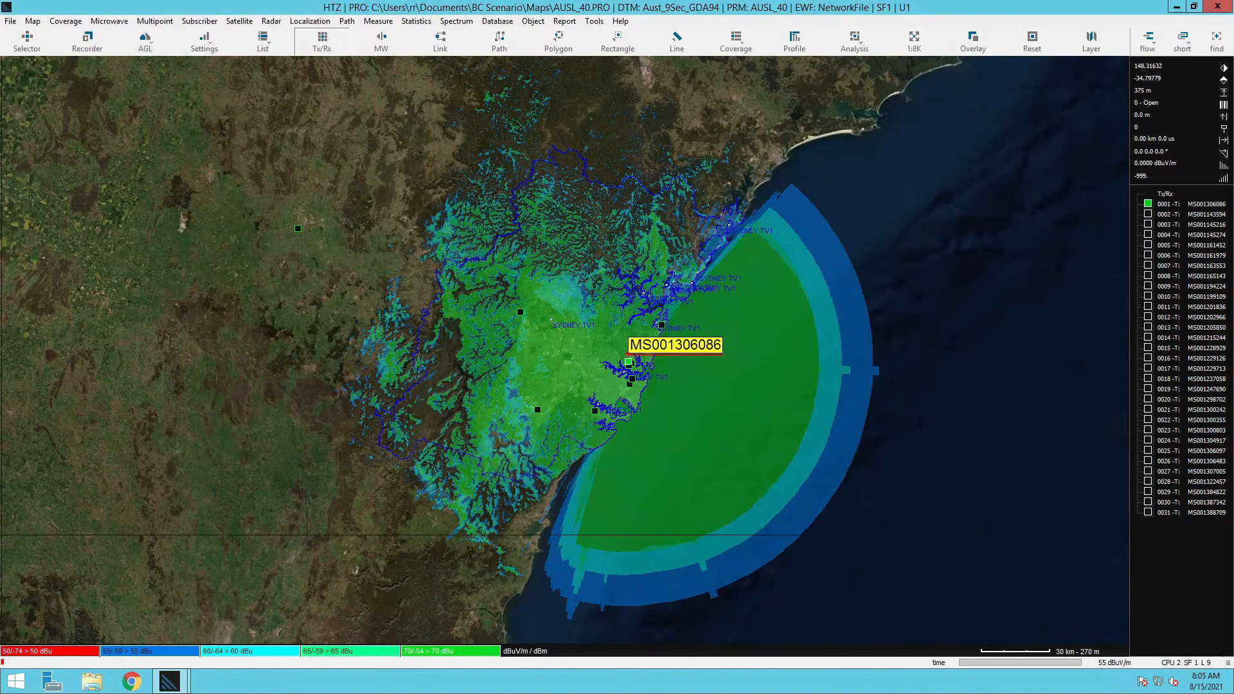
right_click(540, 390)
left_click(593, 494)
left_click(582, 314)
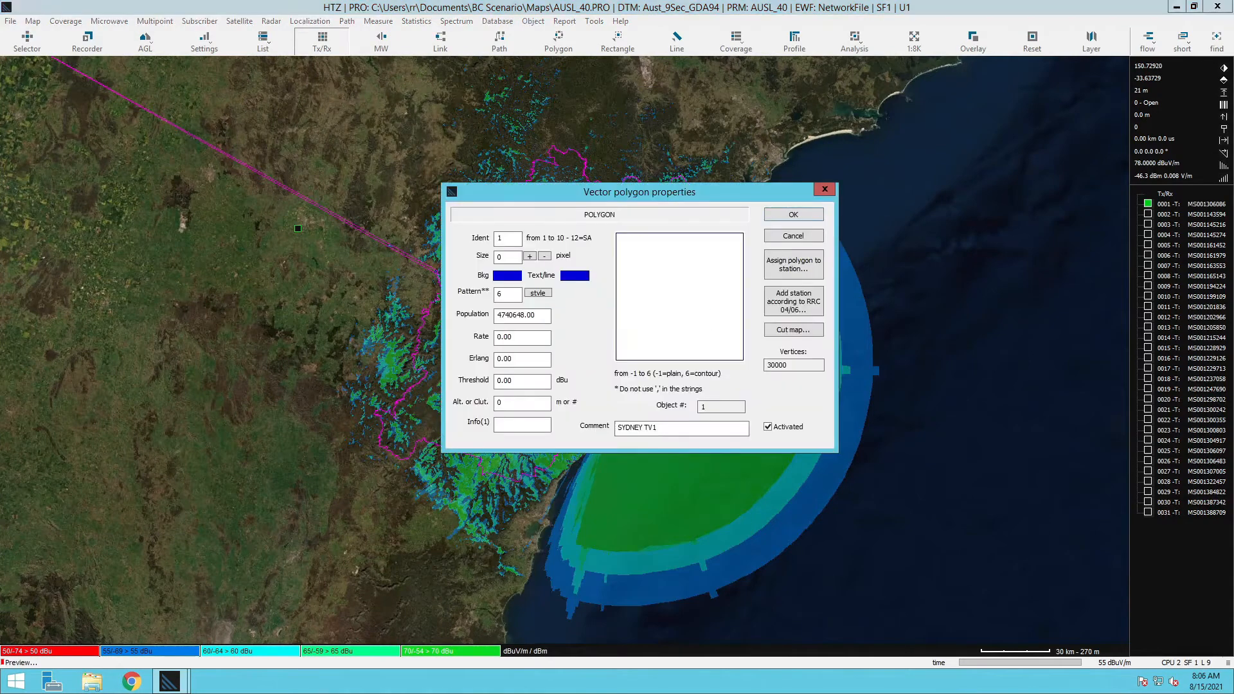
double_click(528, 315)
left_click(528, 315)
left_click_drag(528, 315, 513, 315)
left_click(825, 189)
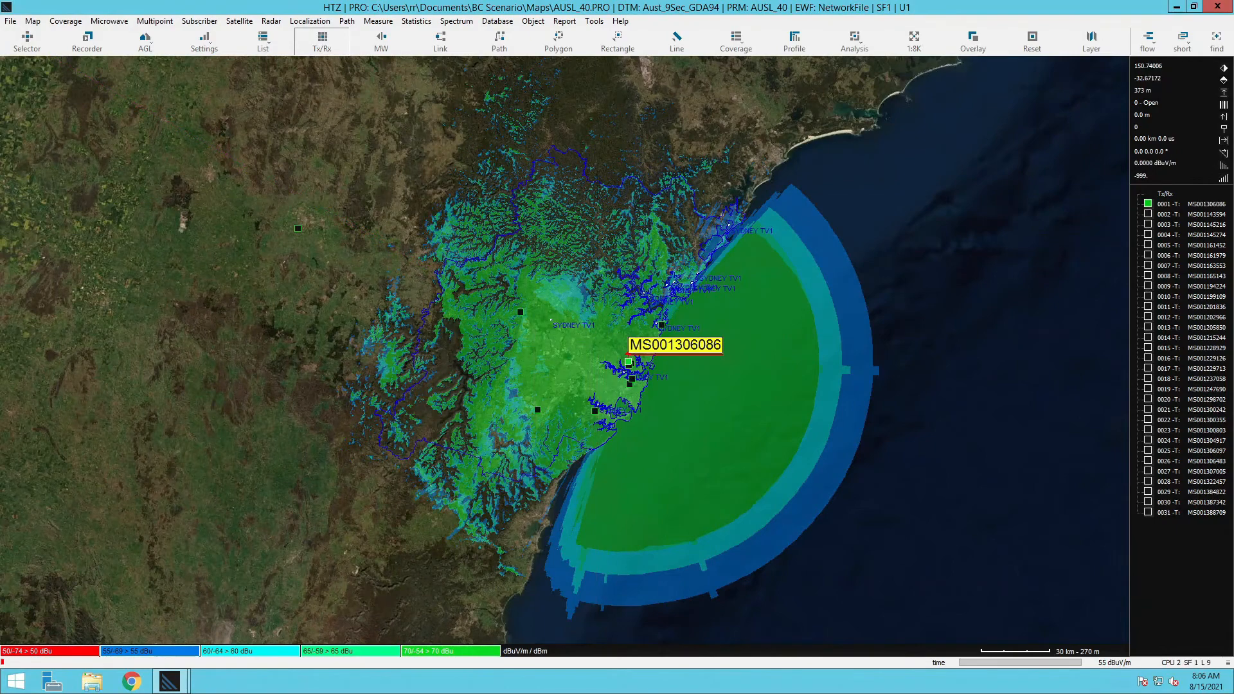
Generate the Raster covered population report for the whole coverage with a minimum value of 55
left_click(565, 20)
mouse_move(637, 154)
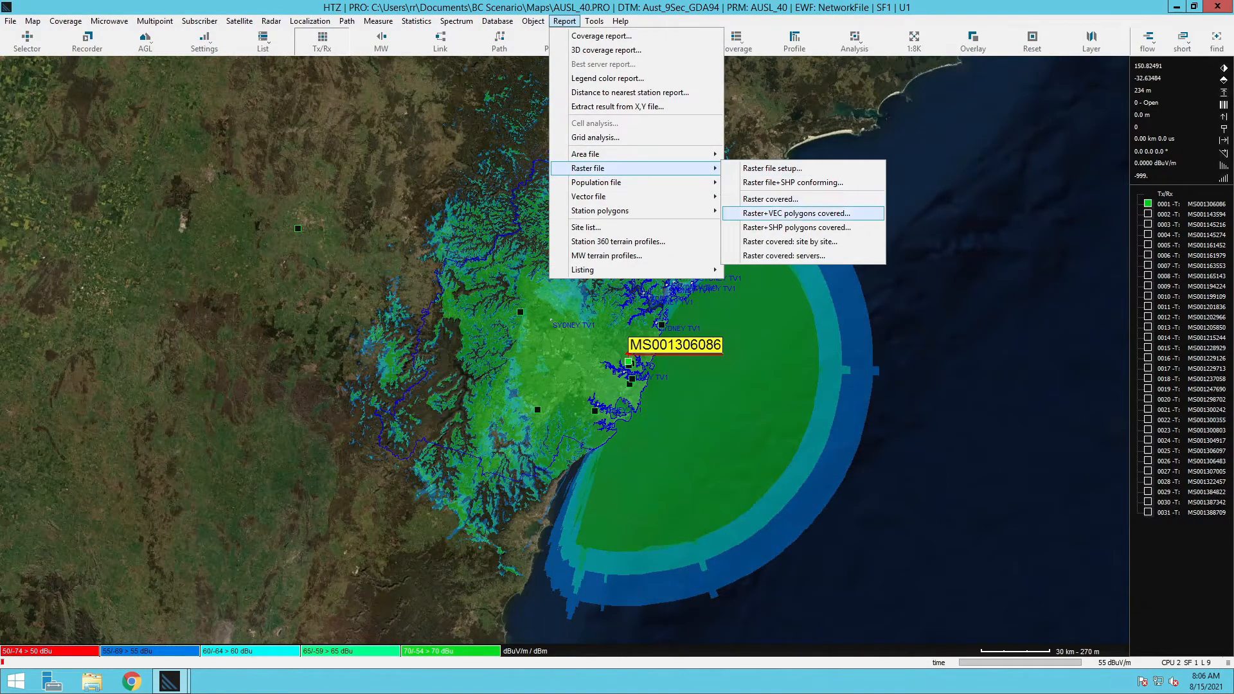
left_click(771, 199)
double_click(695, 351)
type("55")
left_click(710, 368)
left_click(589, 394)
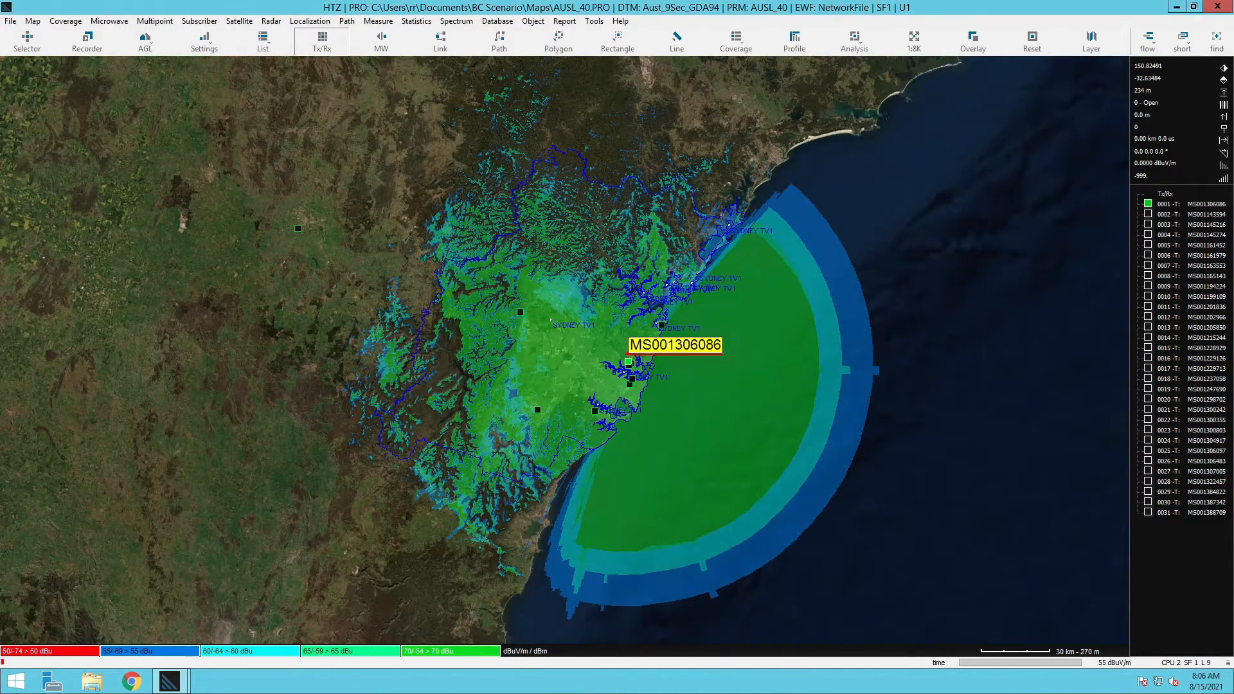
left_click_drag(188, 38, 473, 281)
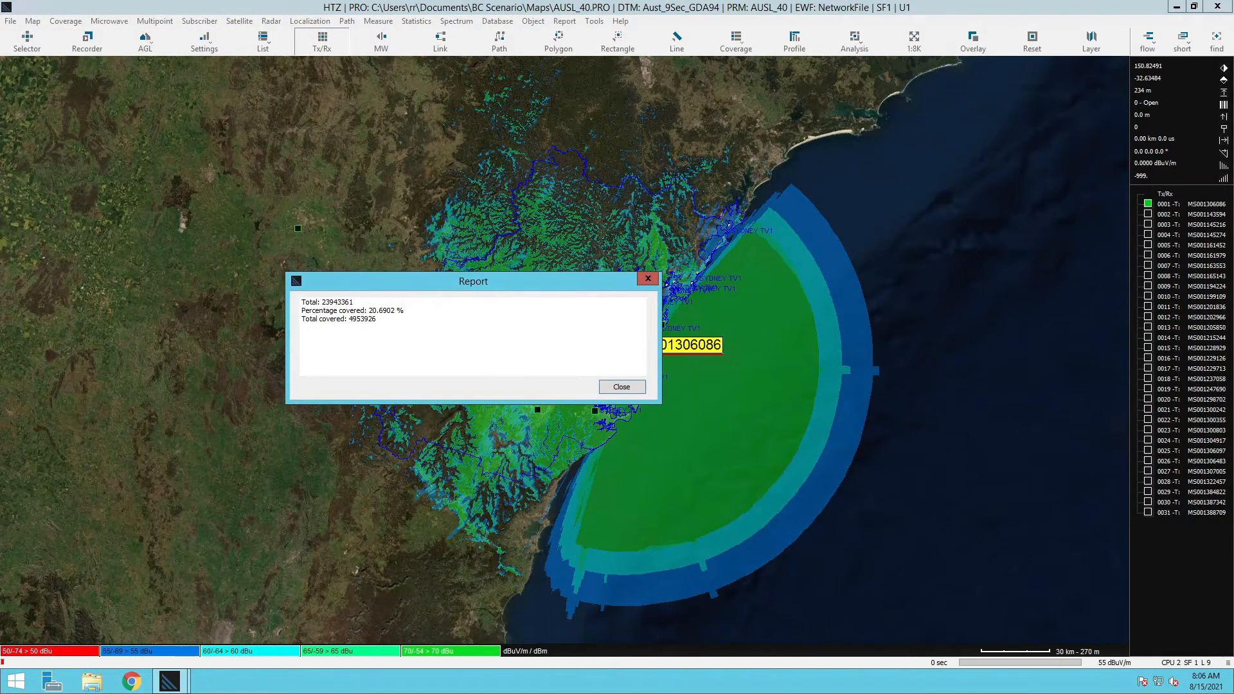
left_click_drag(377, 318, 353, 319)
left_click_drag(418, 280, 304, 310)
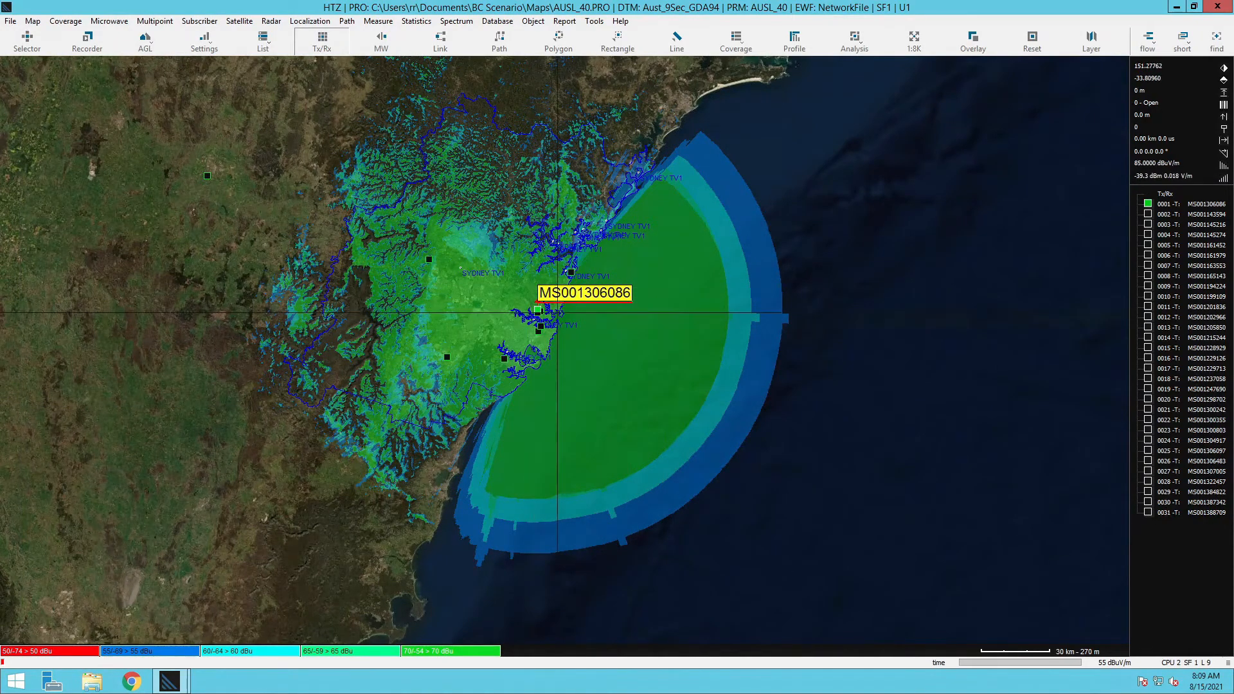
Cycle the active stations by frequency to activate only those on 226.5 MHz
key("Page_Down")
key("Page_Down")
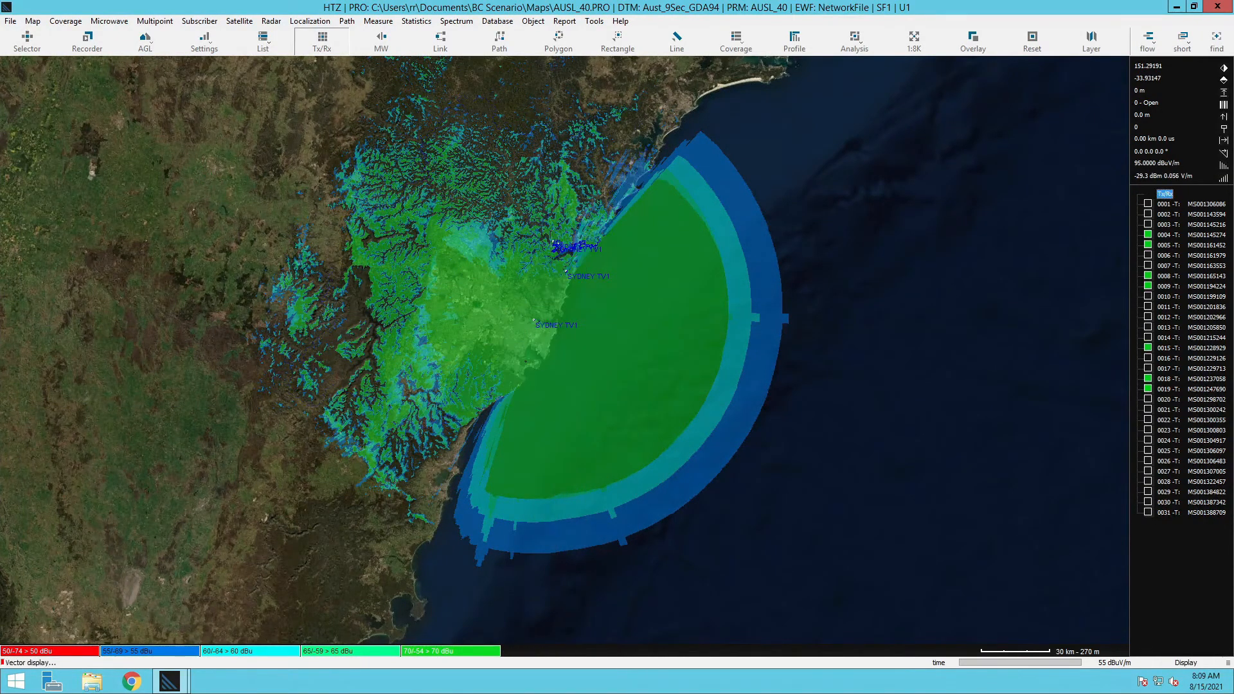
key("Page_Down")
key("Page_Down")
key("Page_Down")
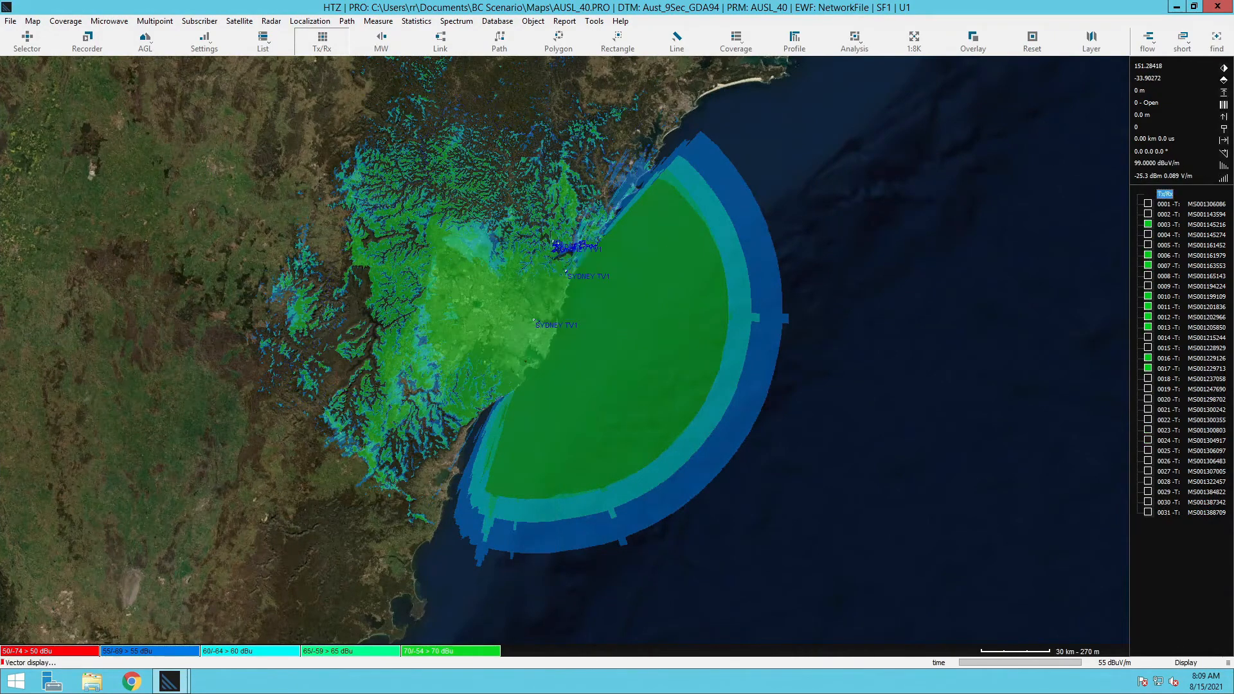
key("Page_Down")
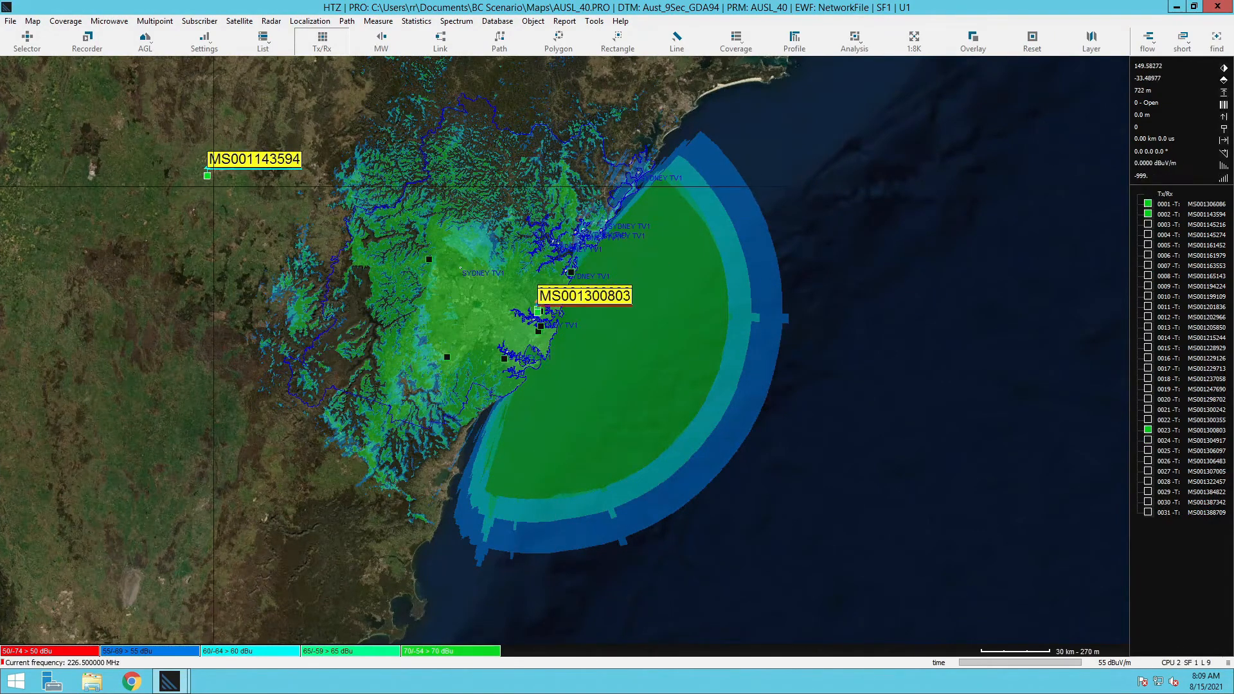
Inspect the sites around MS001300803 and the coverage around MS001143594 on the map
left_click_drag(514, 293, 565, 324)
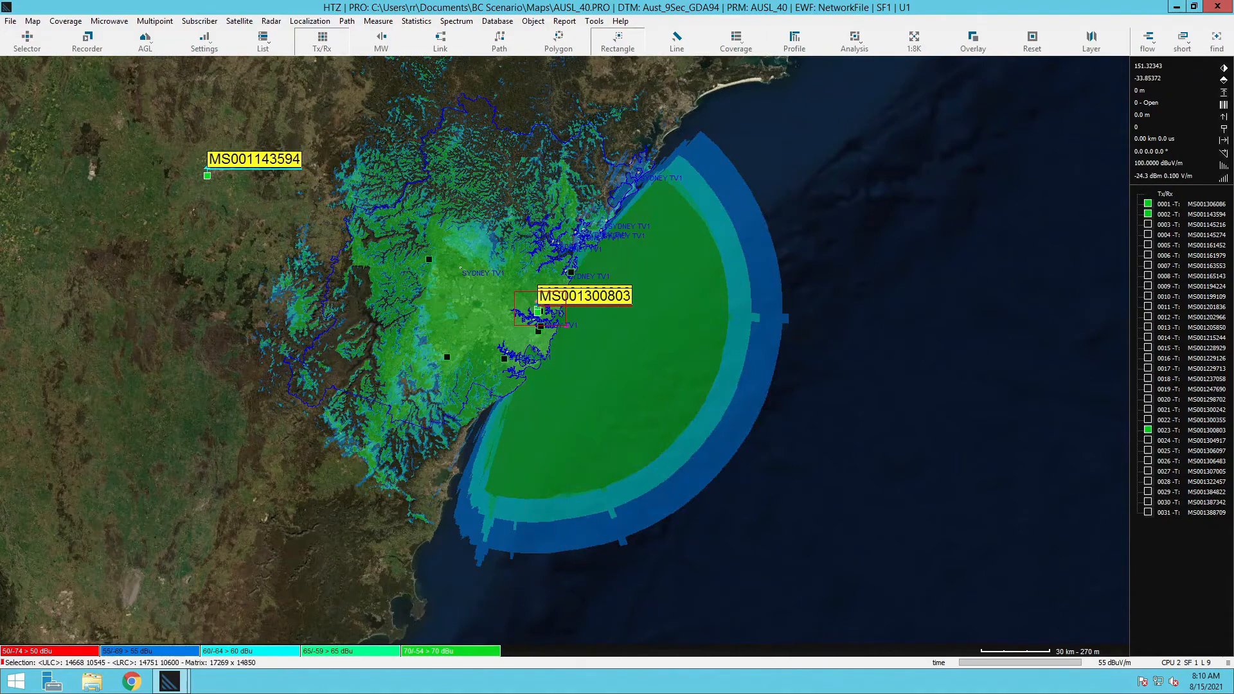
scroll(570, 347, "down", 2)
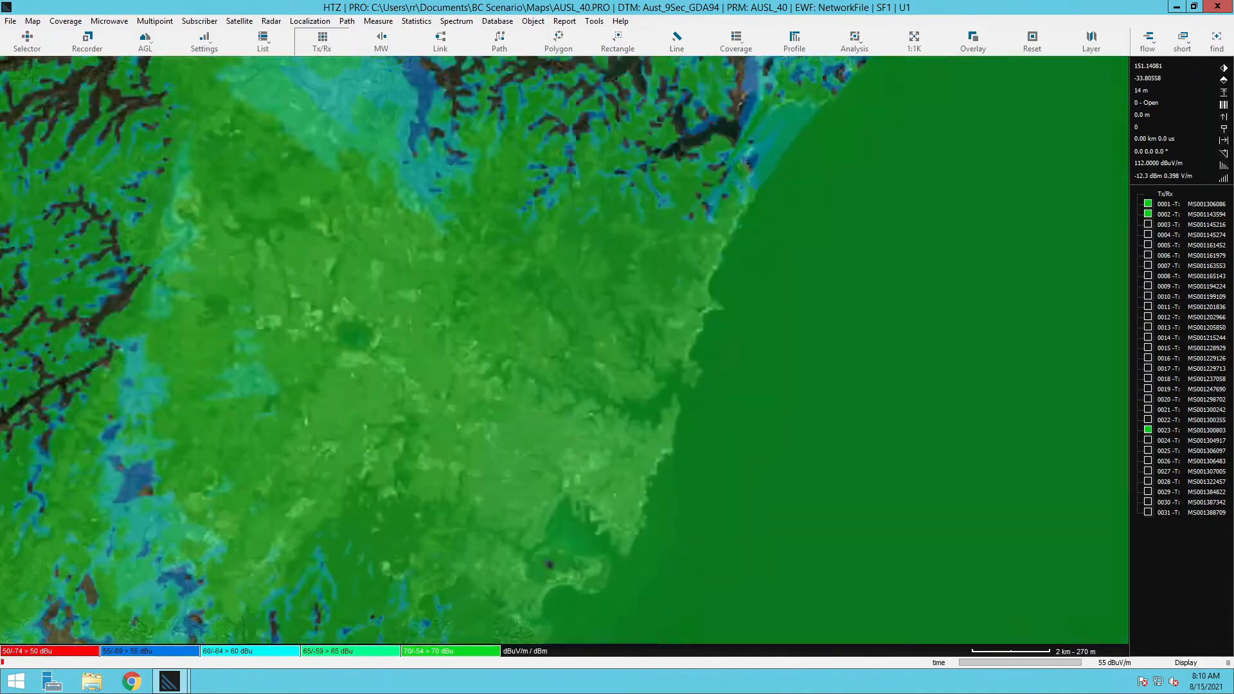
scroll(569, 347, "down", 3)
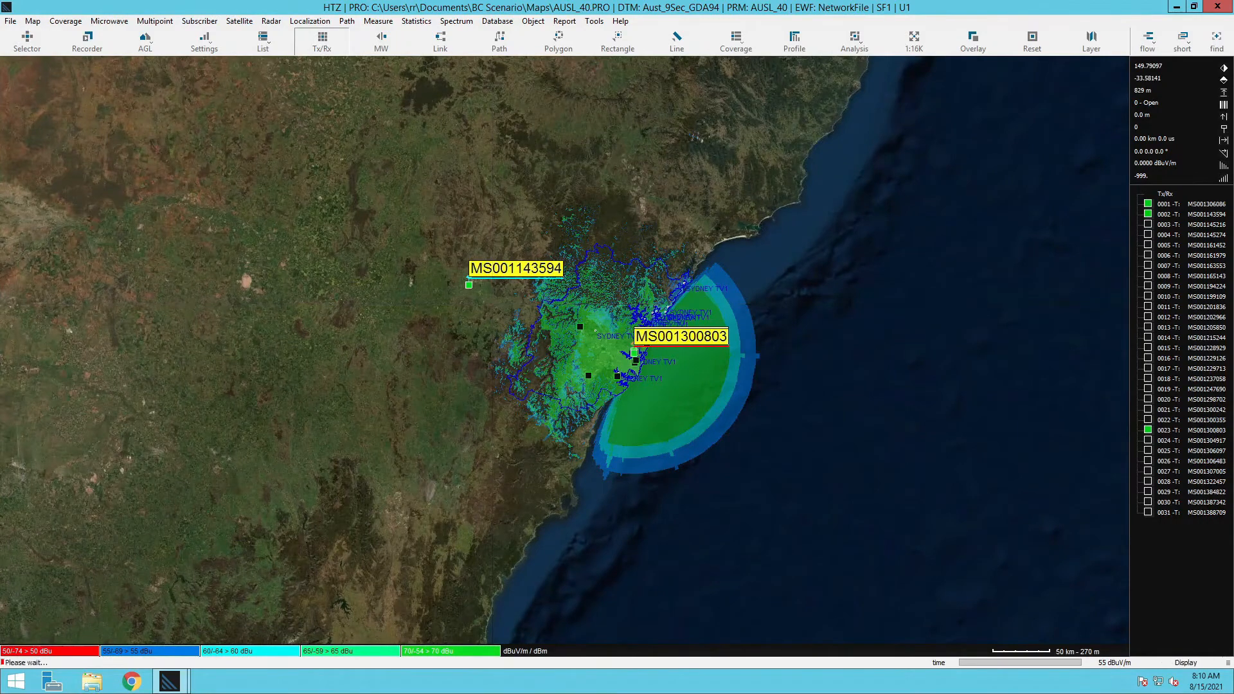
left_click_drag(426, 250, 519, 331)
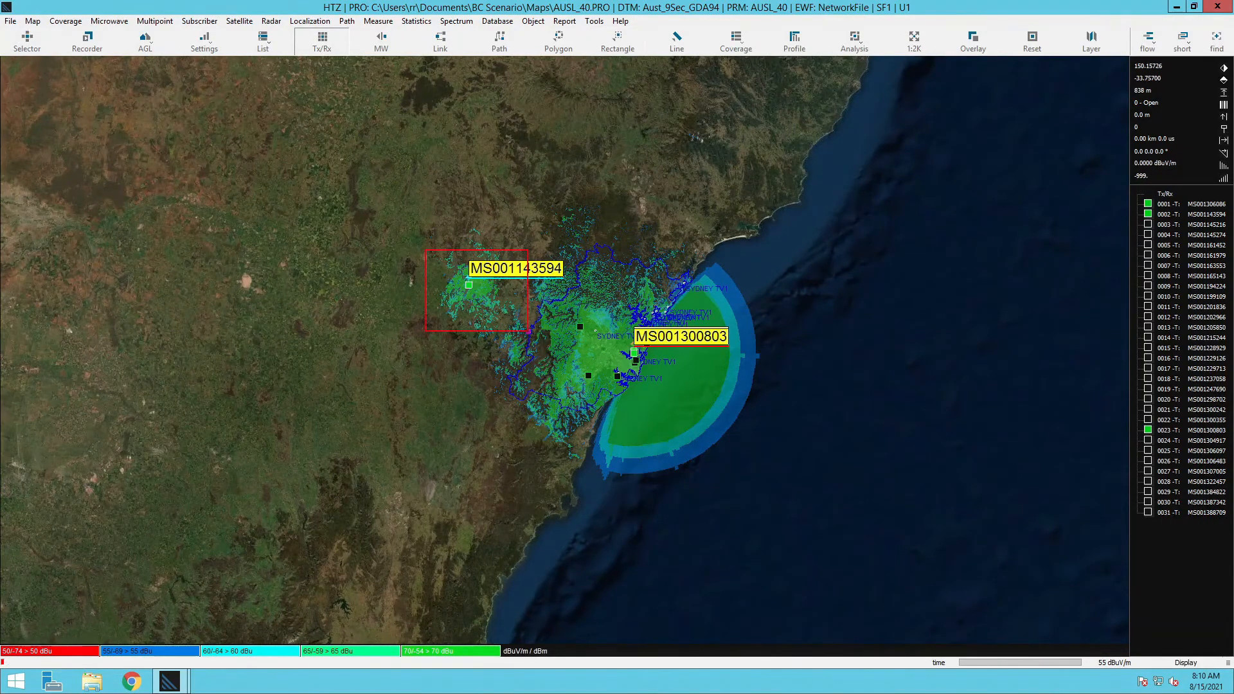
scroll(565, 349, "down", 2)
scroll(606, 354, "down", 1)
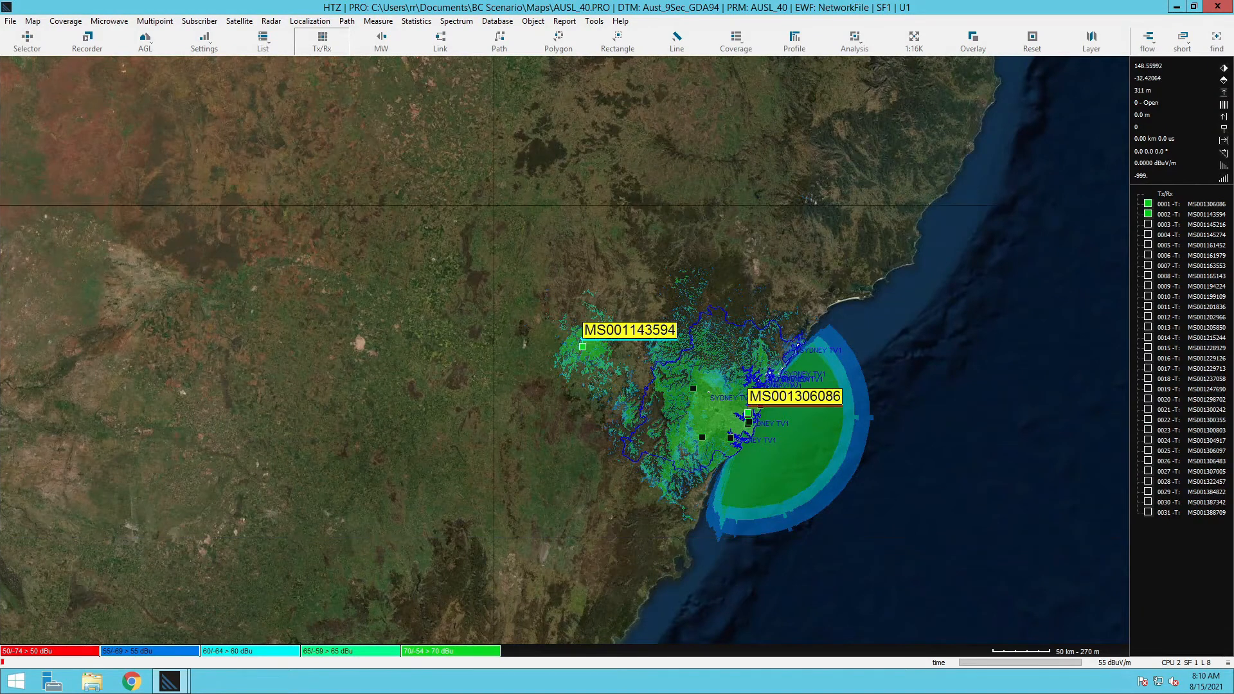
Run a global C/I network interference calculation, accepting the protection ratio mask and the wanted threshold of 55
left_click(65, 21)
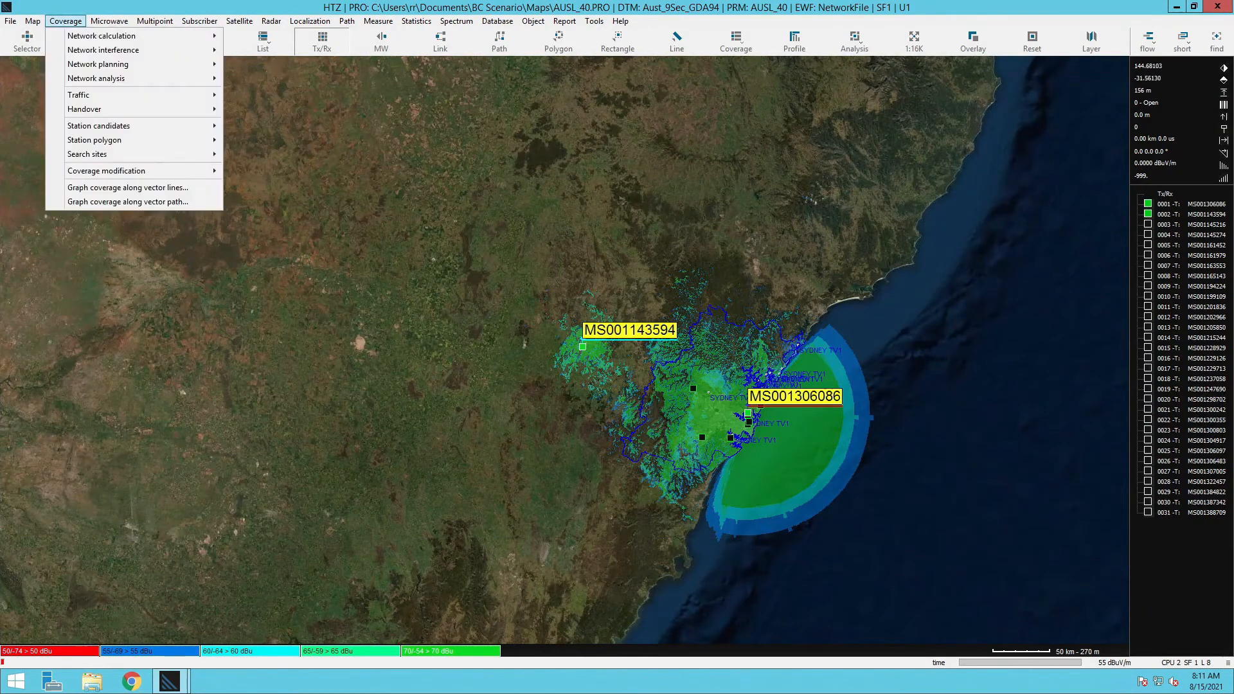
mouse_move(103, 49)
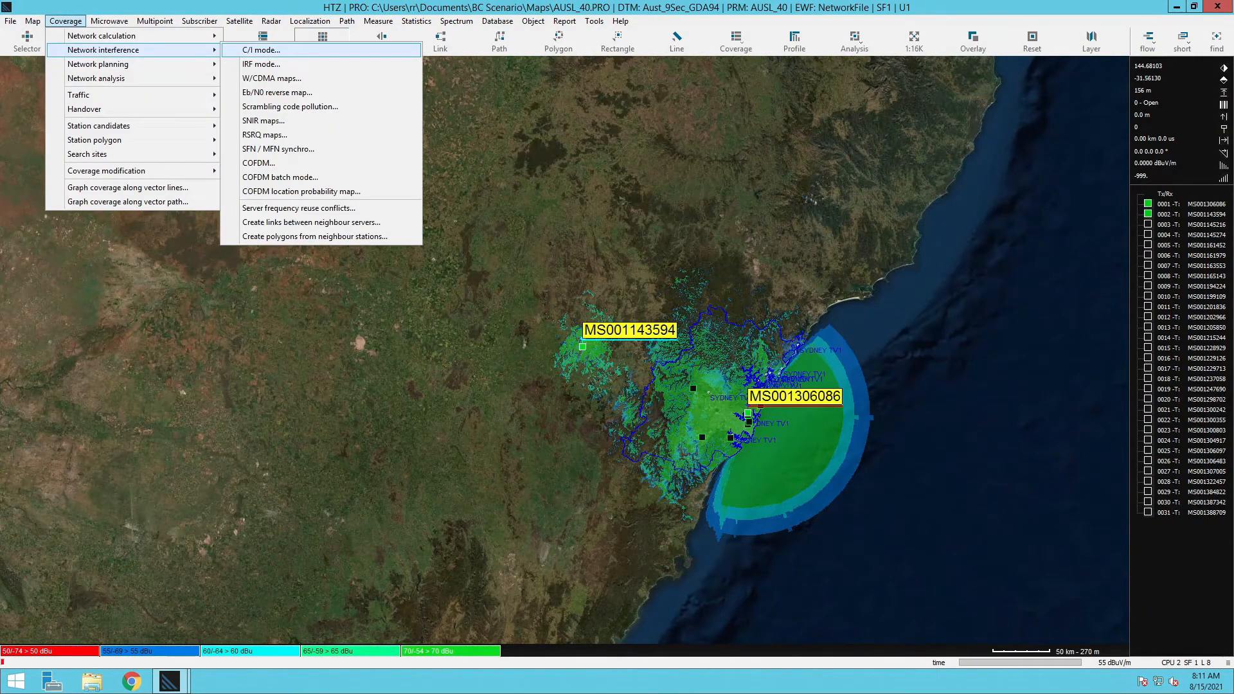
left_click(261, 50)
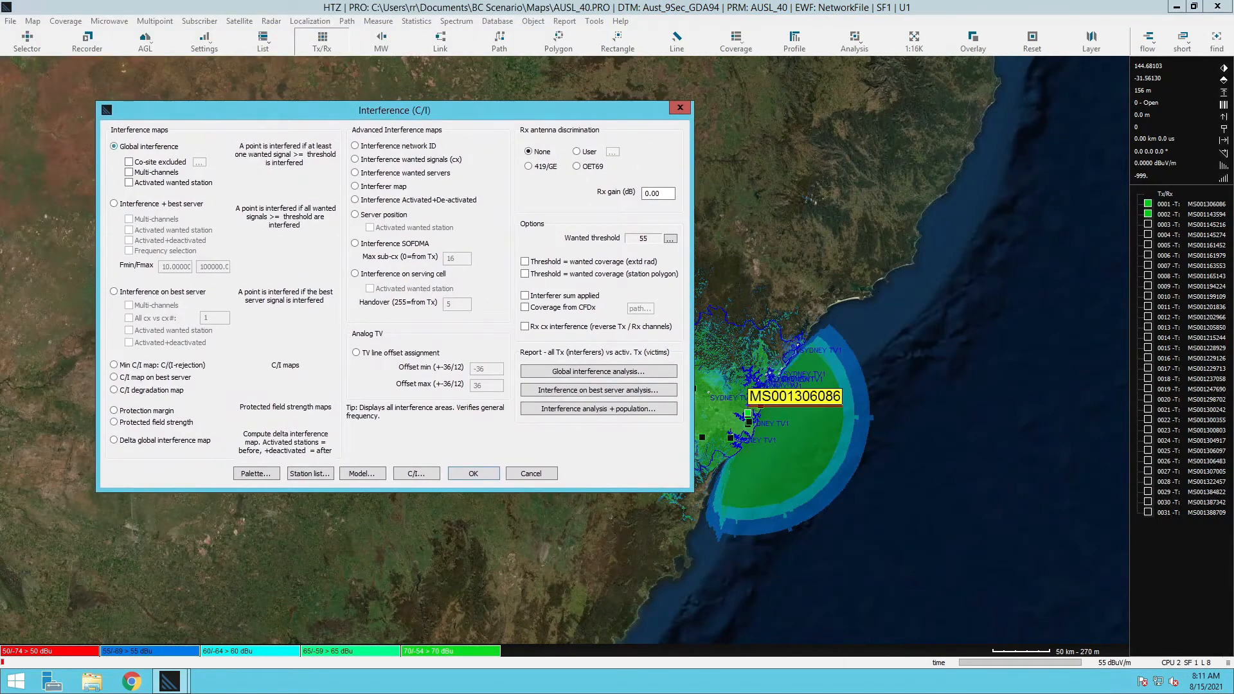
left_click_drag(395, 110, 329, 118)
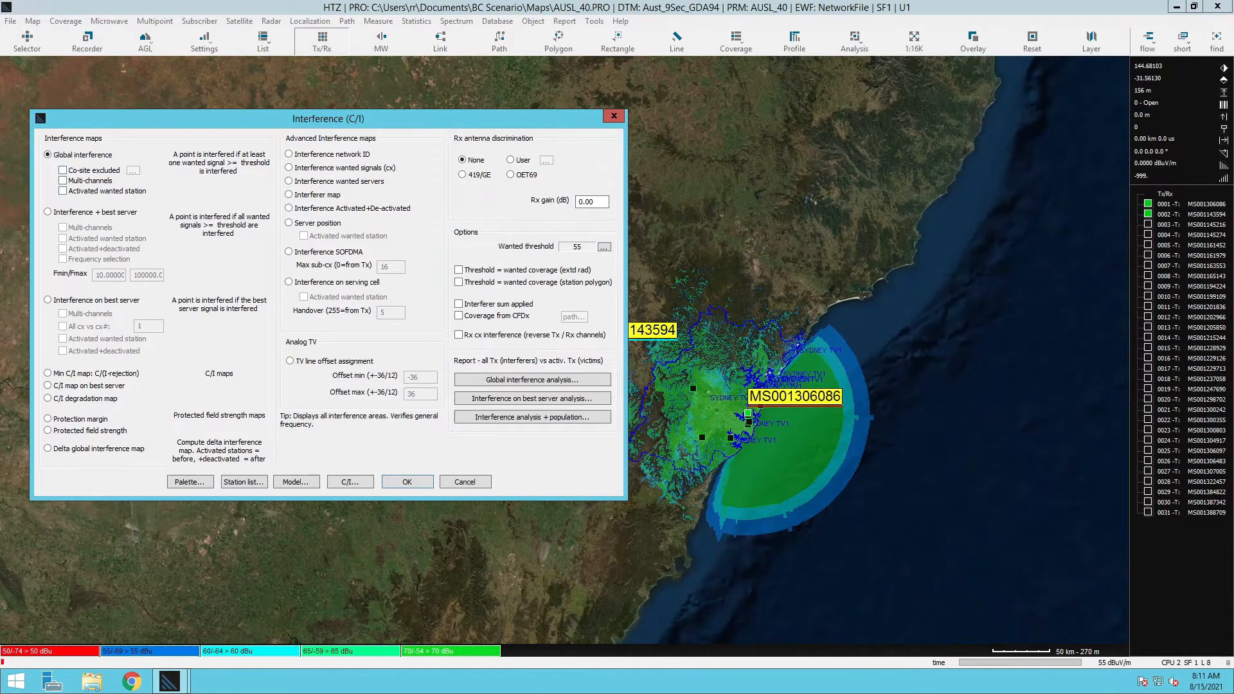
left_click(351, 482)
left_click_drag(579, 186, 790, 115)
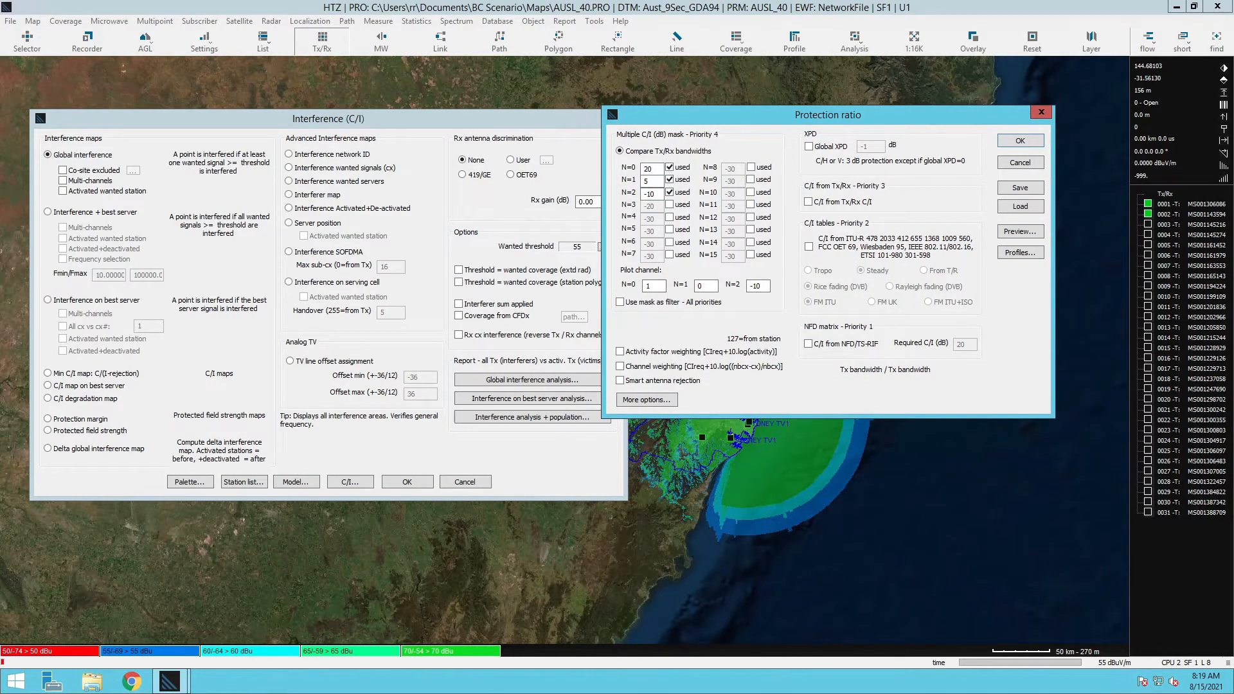
key("Return")
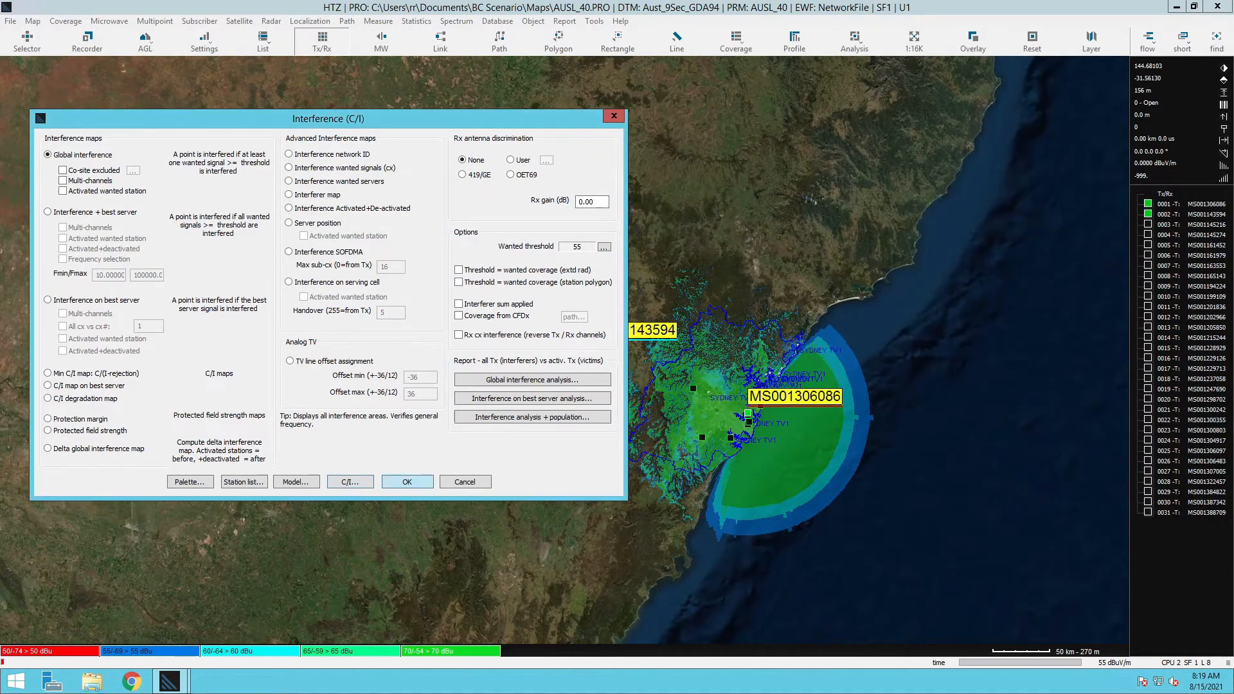
key("Return")
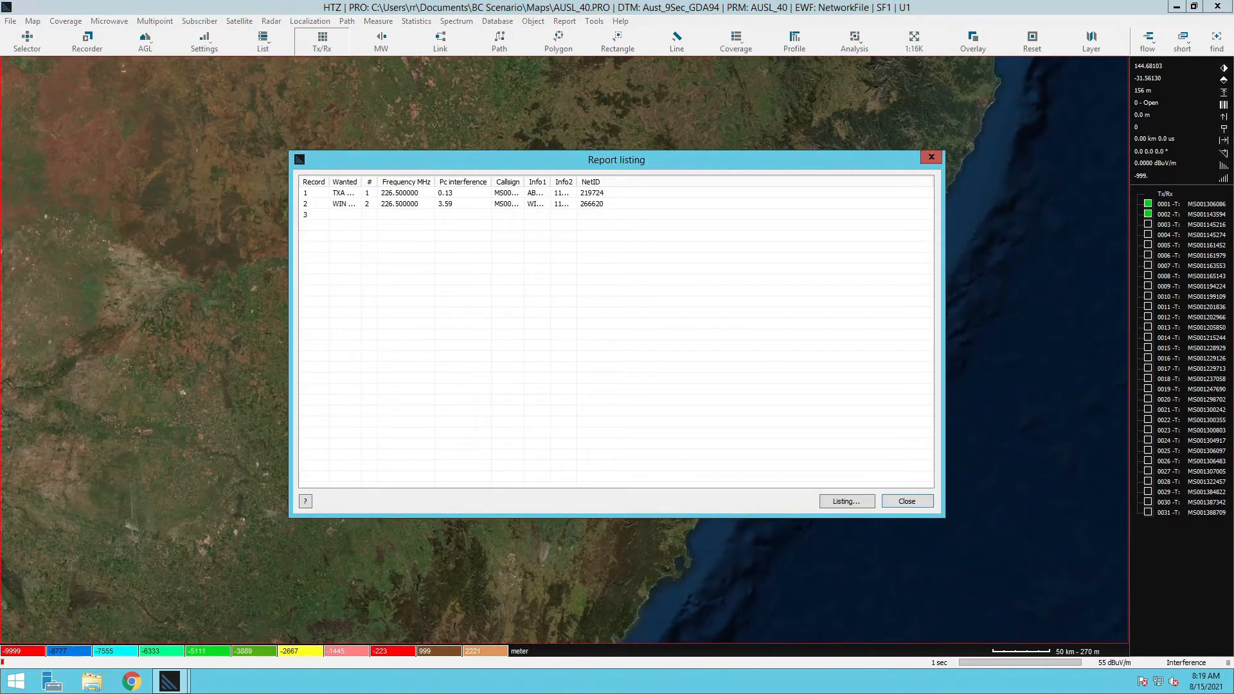
Read the interference percentages per wanted station in the report listing, widening the Wanted column, and close the report
left_click_drag(617, 160, 827, 400)
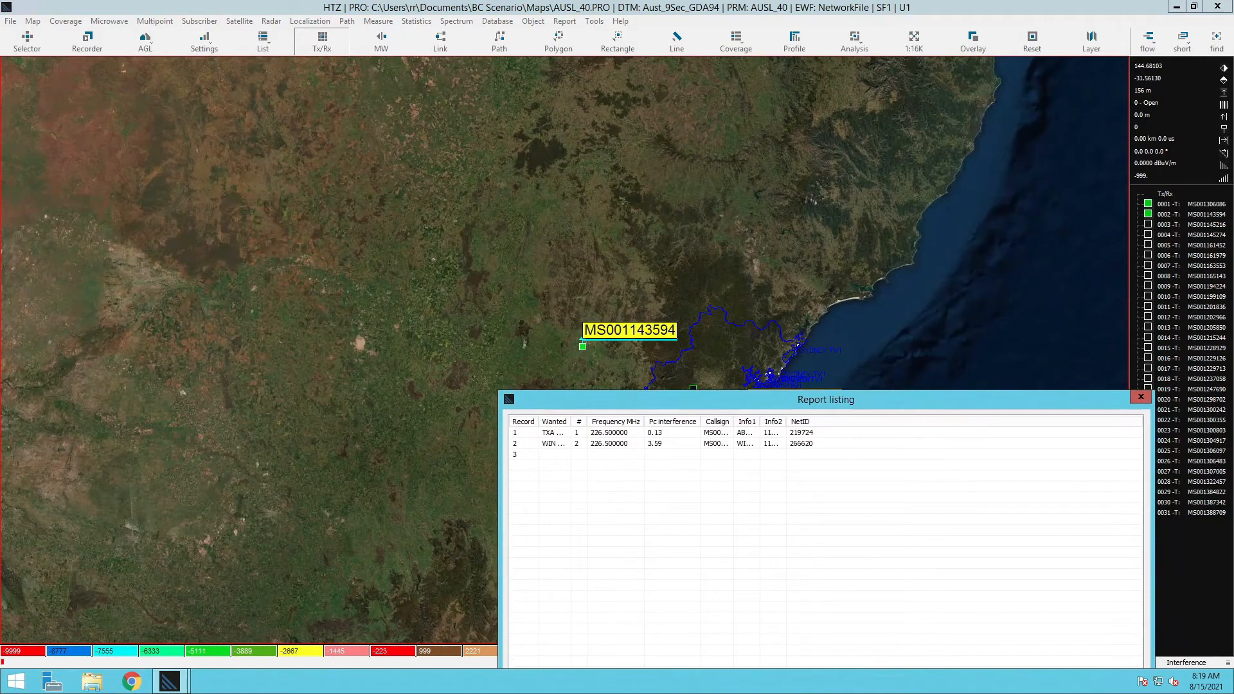
left_click_drag(570, 422, 661, 422)
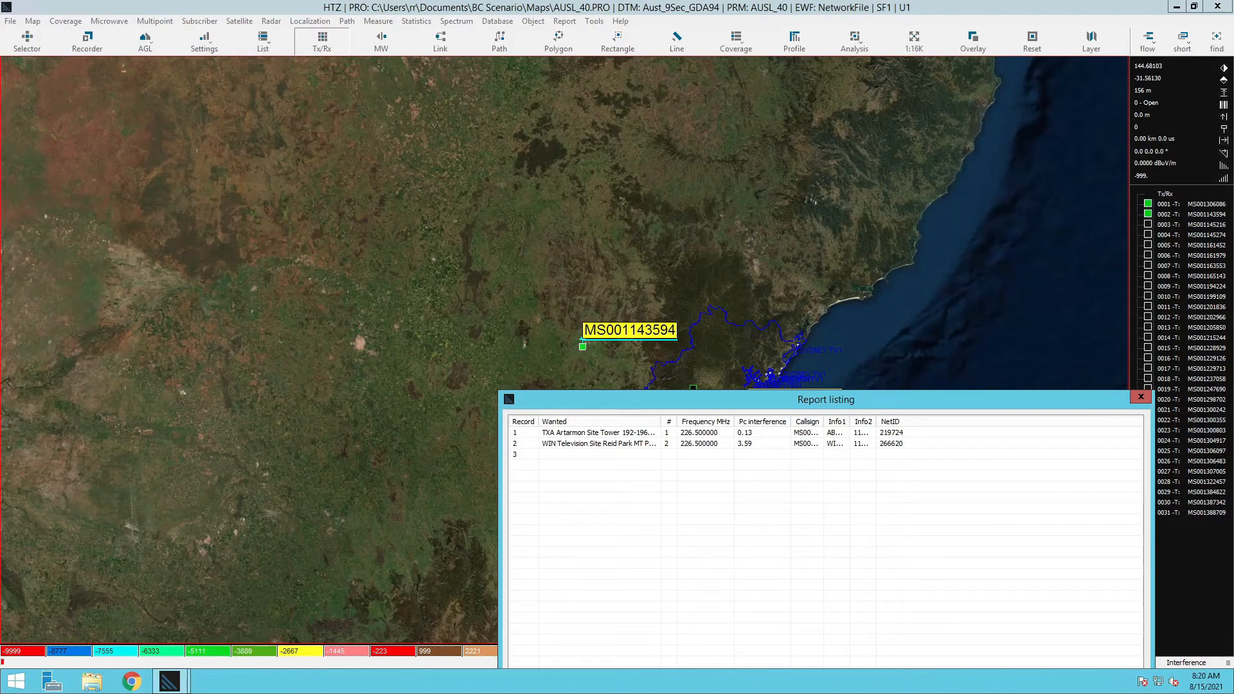
left_click(1141, 397)
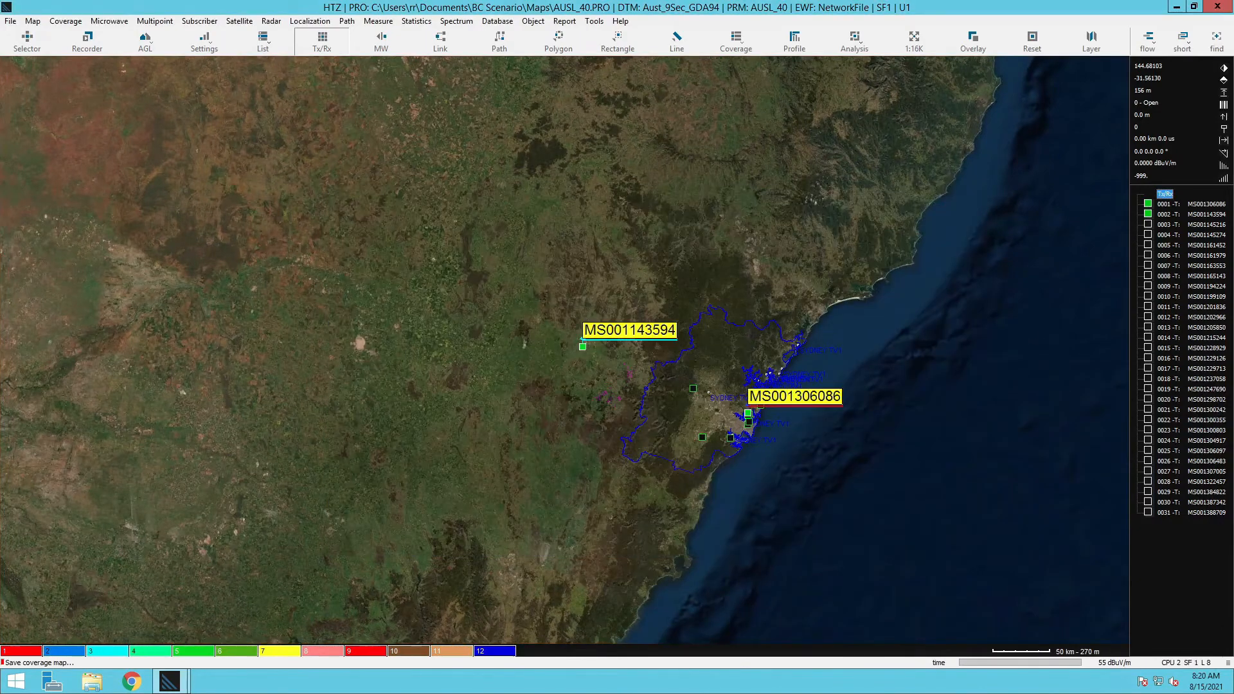
Analyse a point in the magenta interfered area between MS001143594 and MS001306086 for its server and interferer levels
scroll(624, 387, "up", 1)
scroll(539, 370, "up", 1)
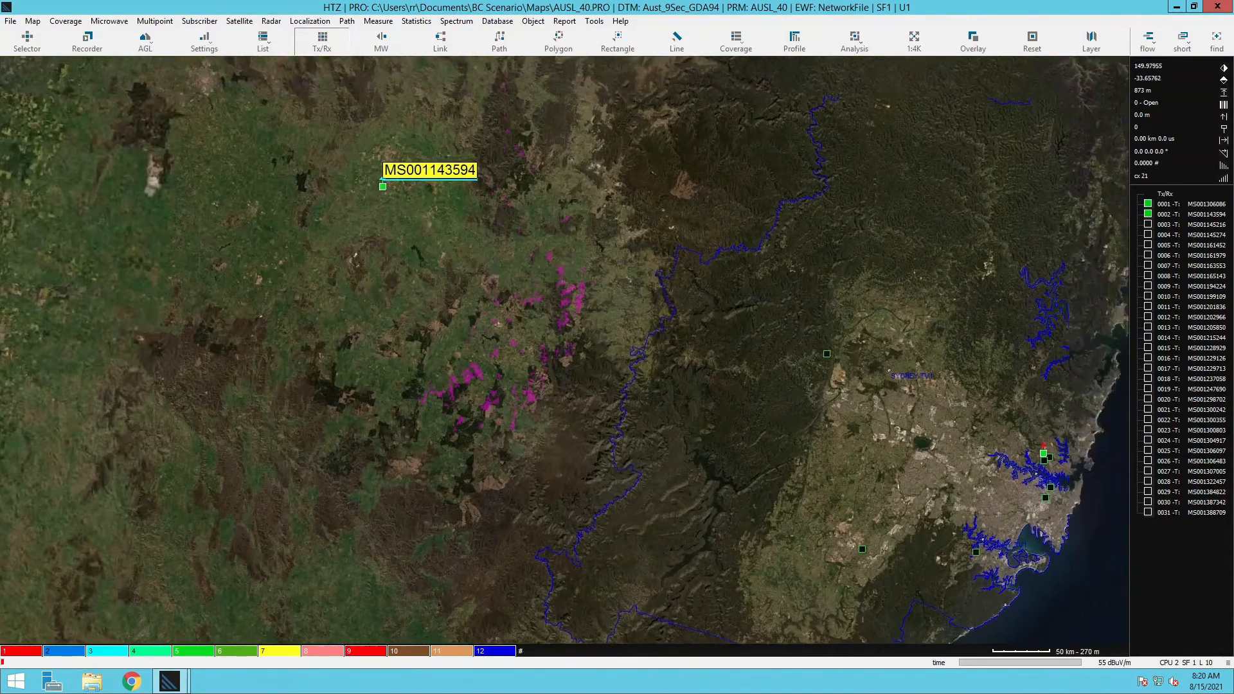
left_click_drag(552, 316, 499, 335)
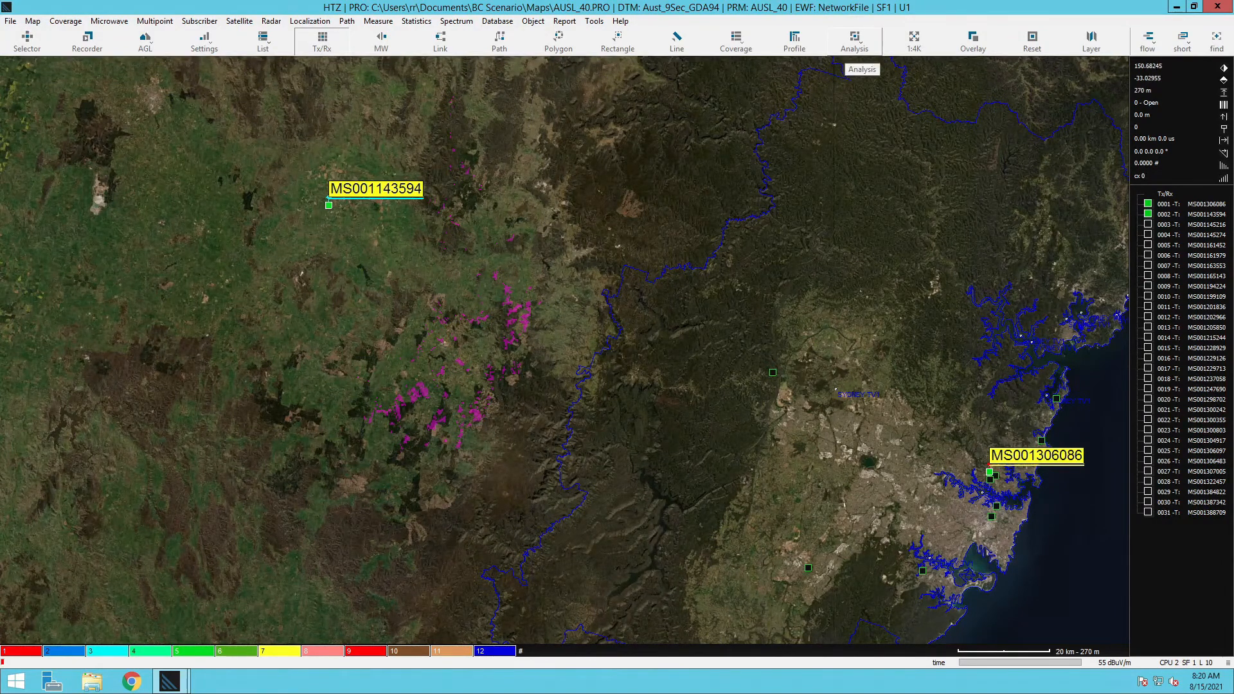
left_click(855, 39)
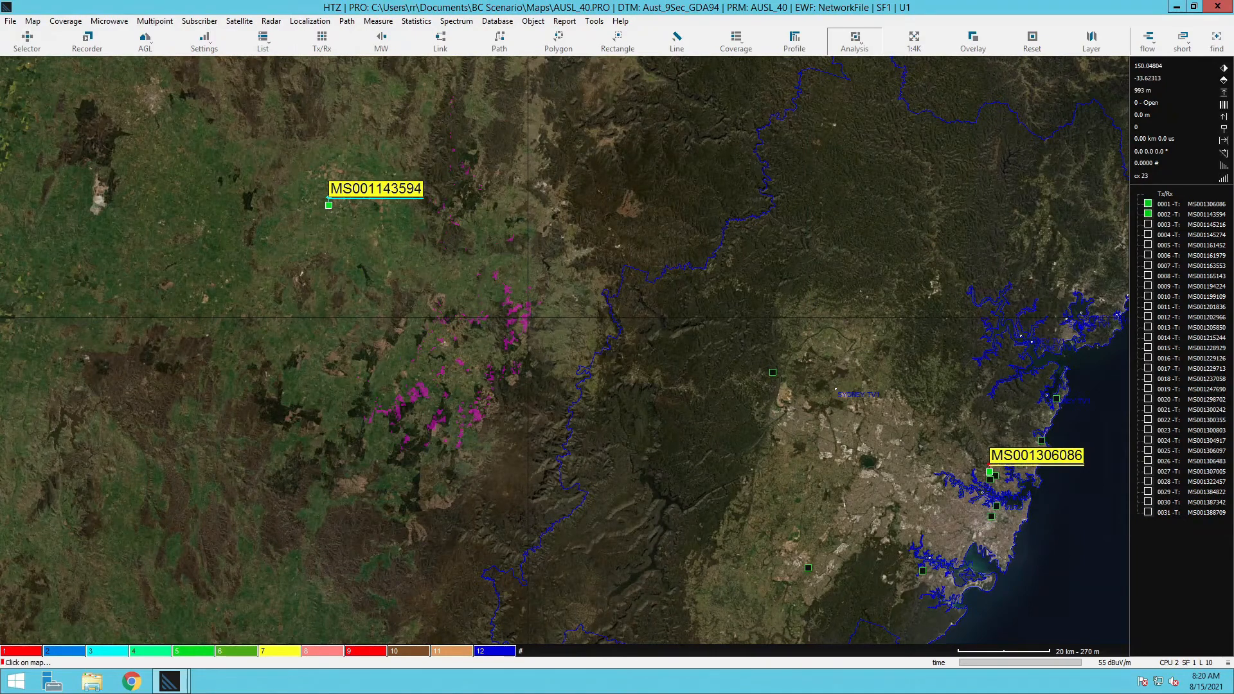
left_click(525, 317)
mouse_move(605, 343)
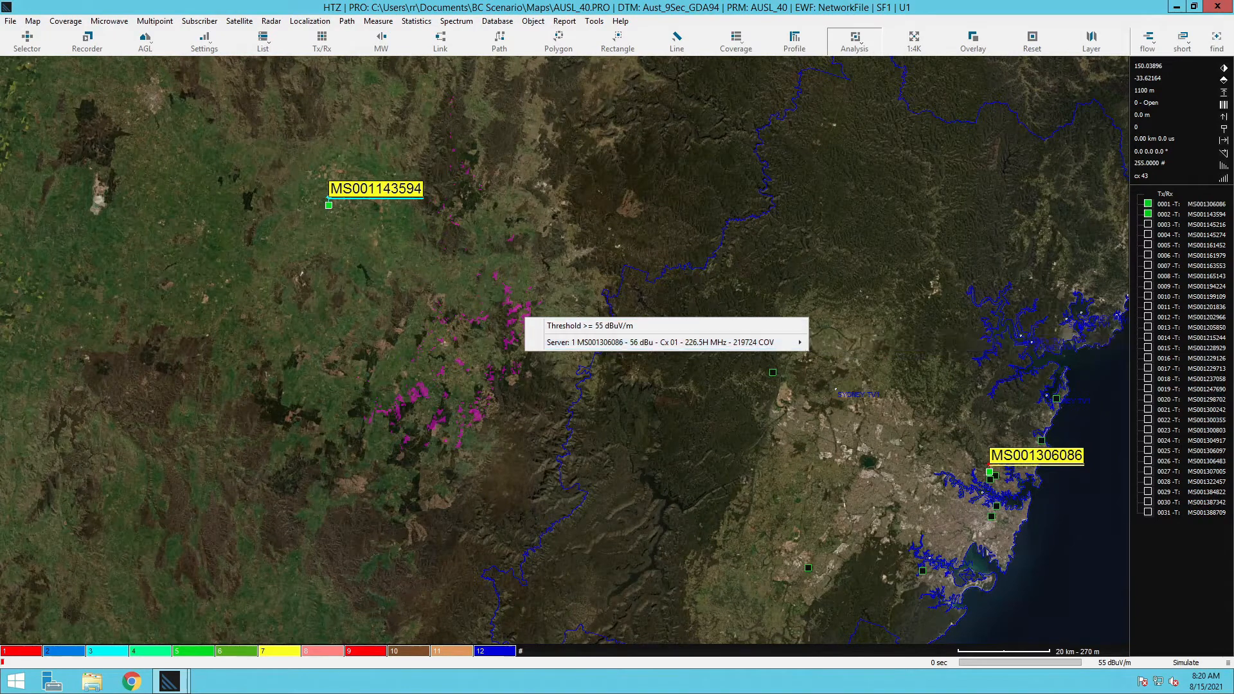
mouse_move(663, 342)
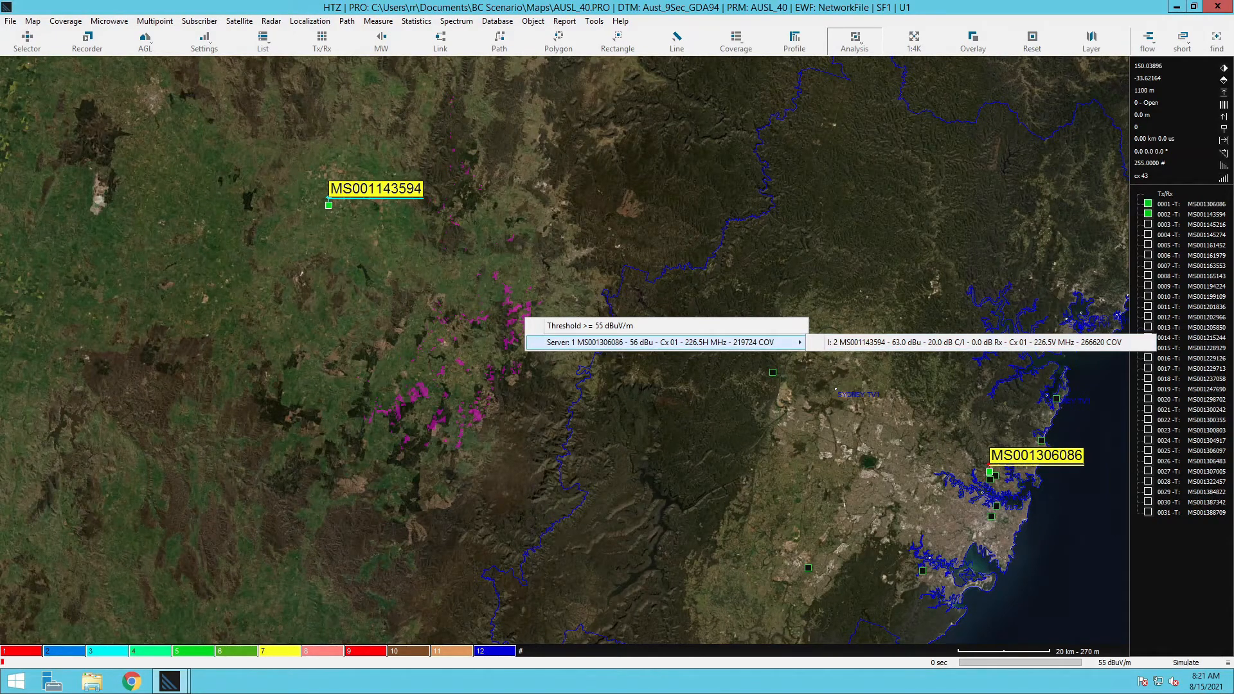
key("Escape")
key("Right")
key("Escape")
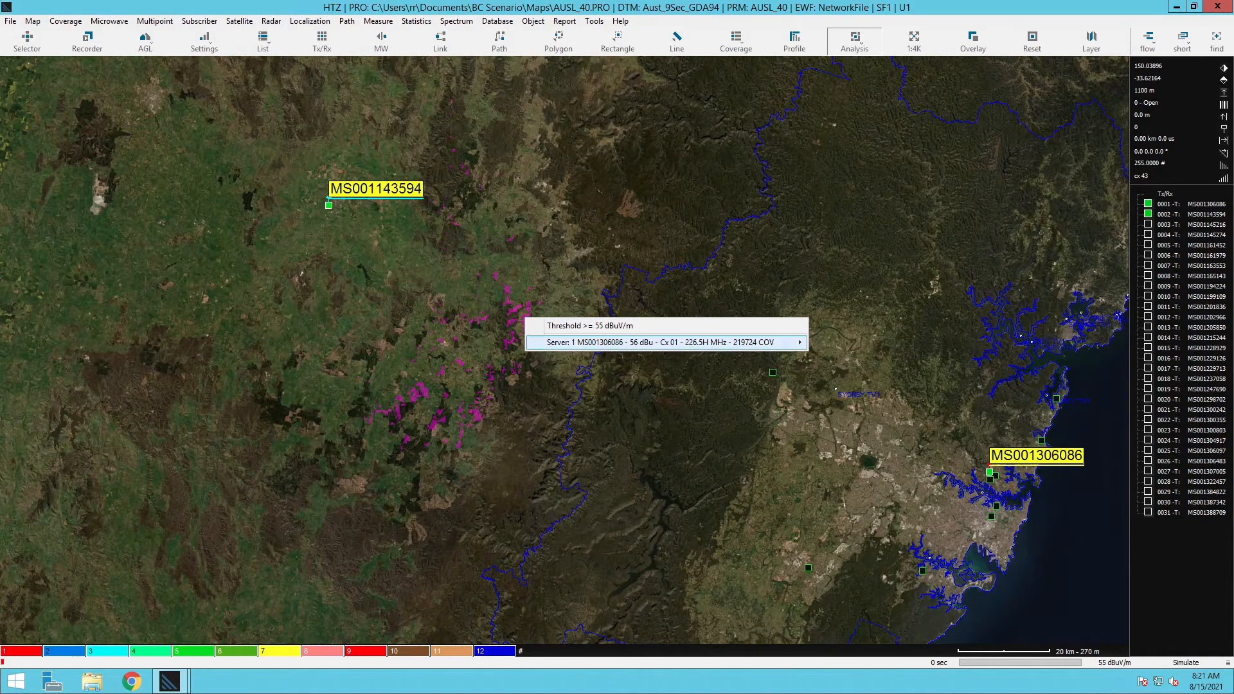
key("Escape")
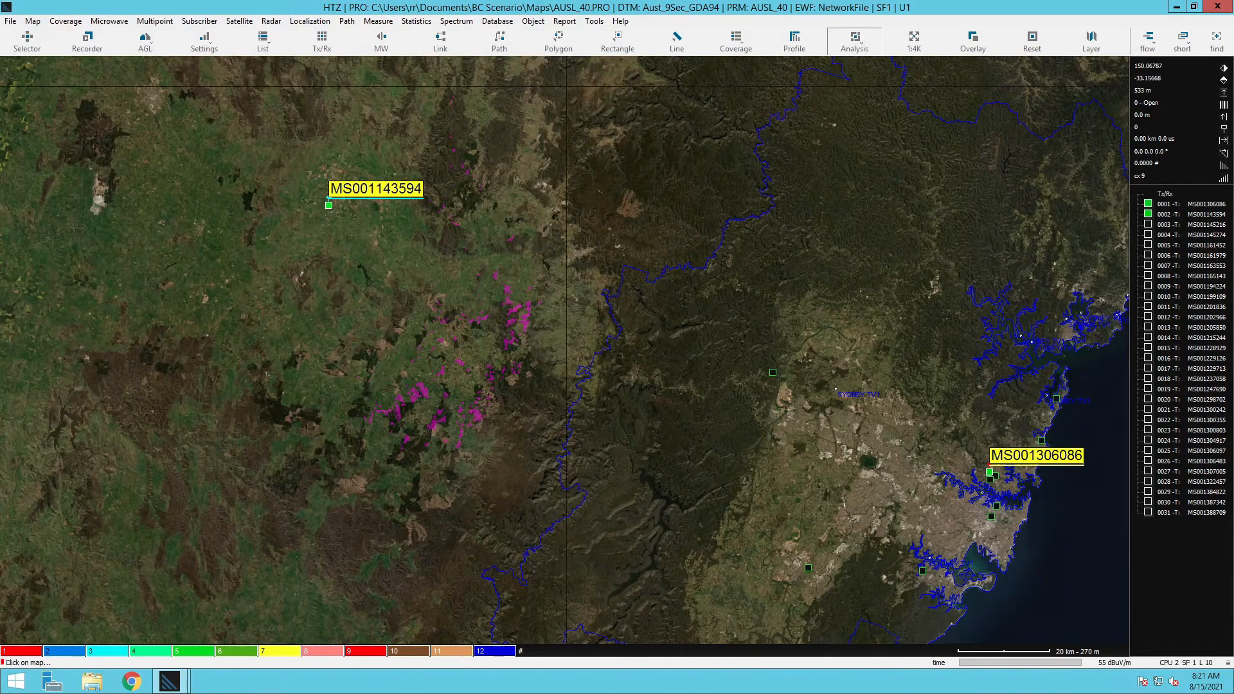
Generate the Raster covered report with a minimum value of 255 to count the population in the interfered area
left_click(533, 21)
mouse_move(564, 21)
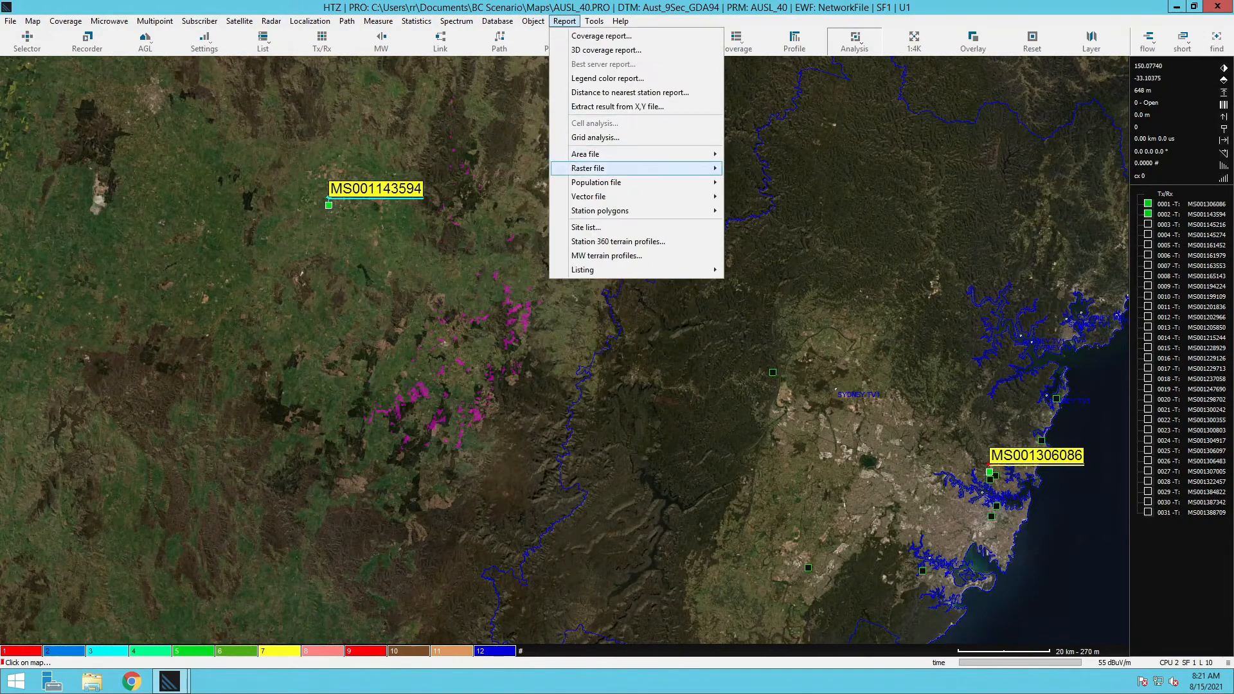
mouse_move(643, 169)
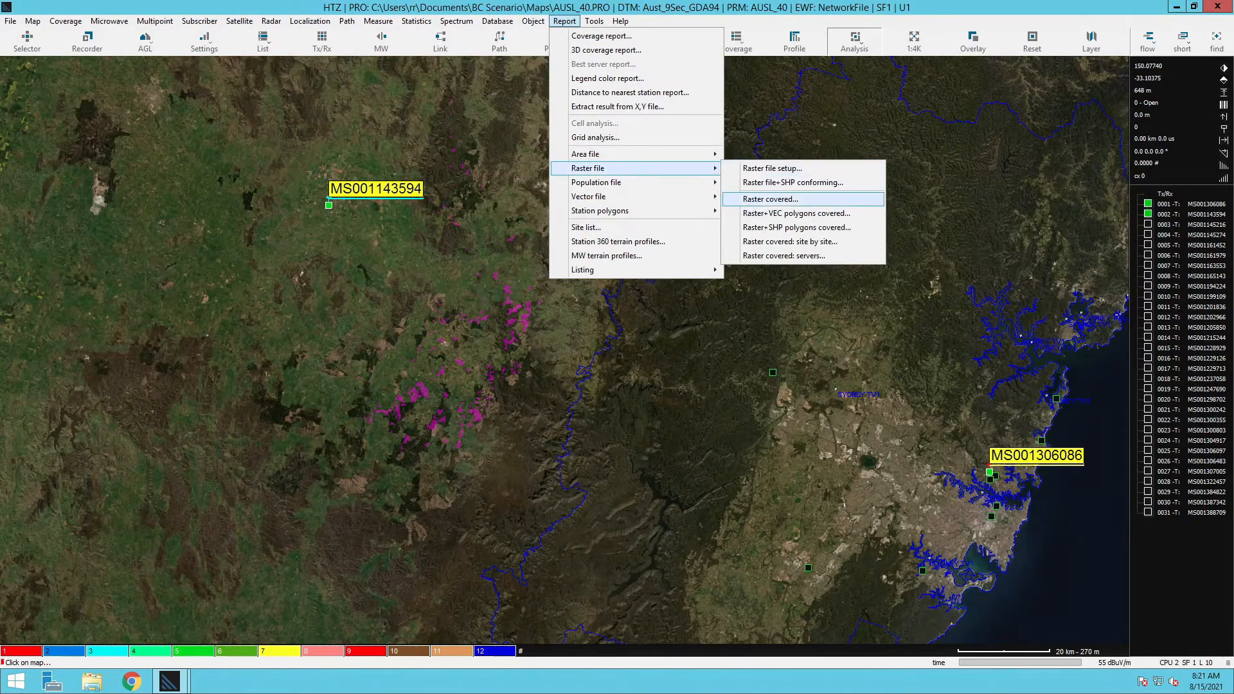
left_click(772, 168)
left_click_drag(643, 262, 491, 213)
double_click(540, 302)
type("255")
left_click(543, 318)
key("Return")
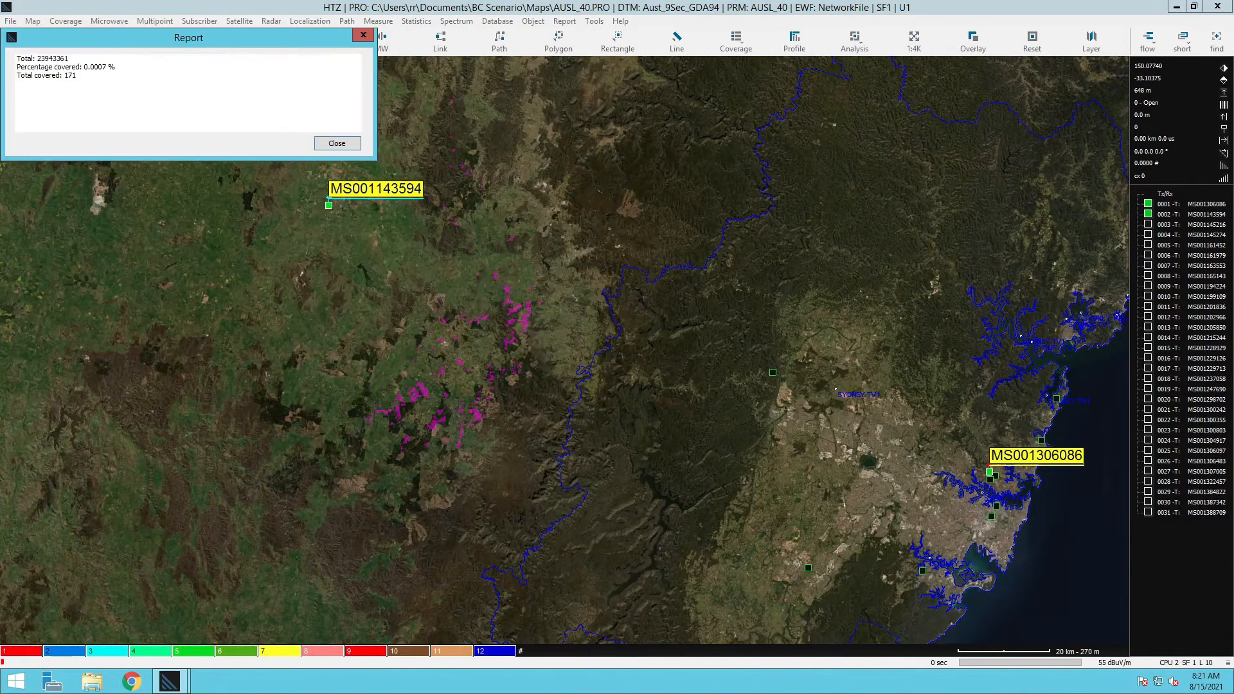
Read the total population covered in the interfered area from the report and close it
left_click_drag(188, 37, 427, 318)
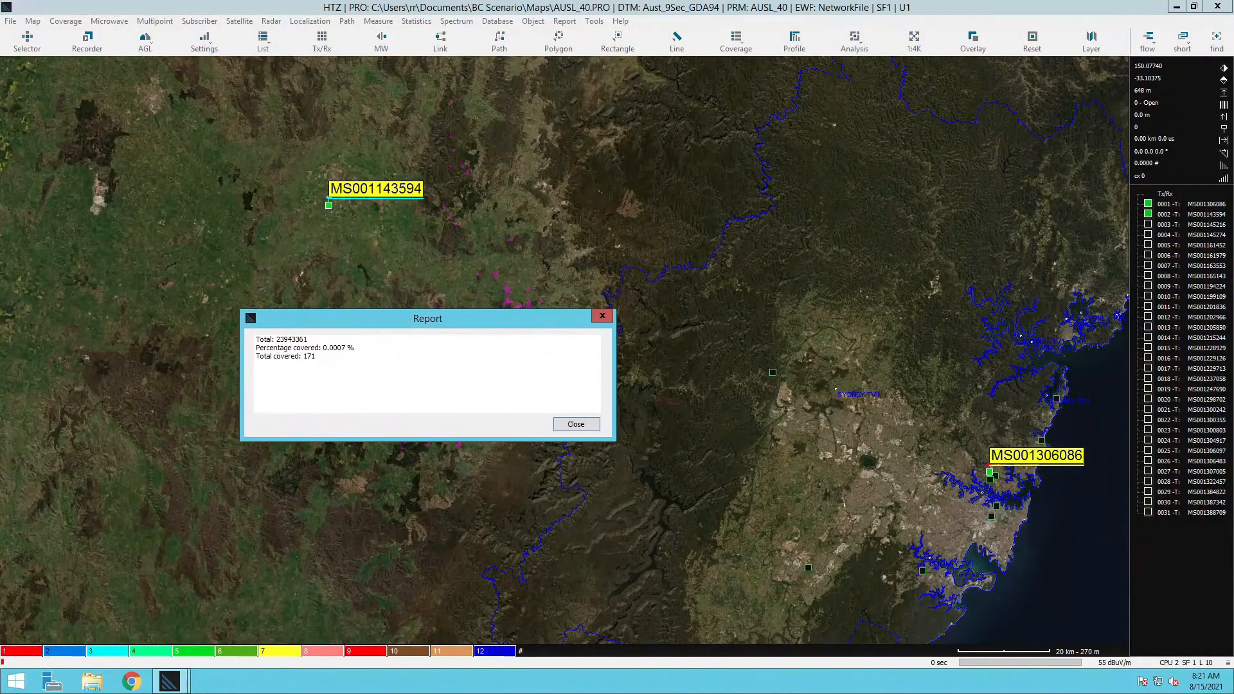
left_click_drag(316, 356, 307, 356)
left_click_drag(427, 318, 593, 457)
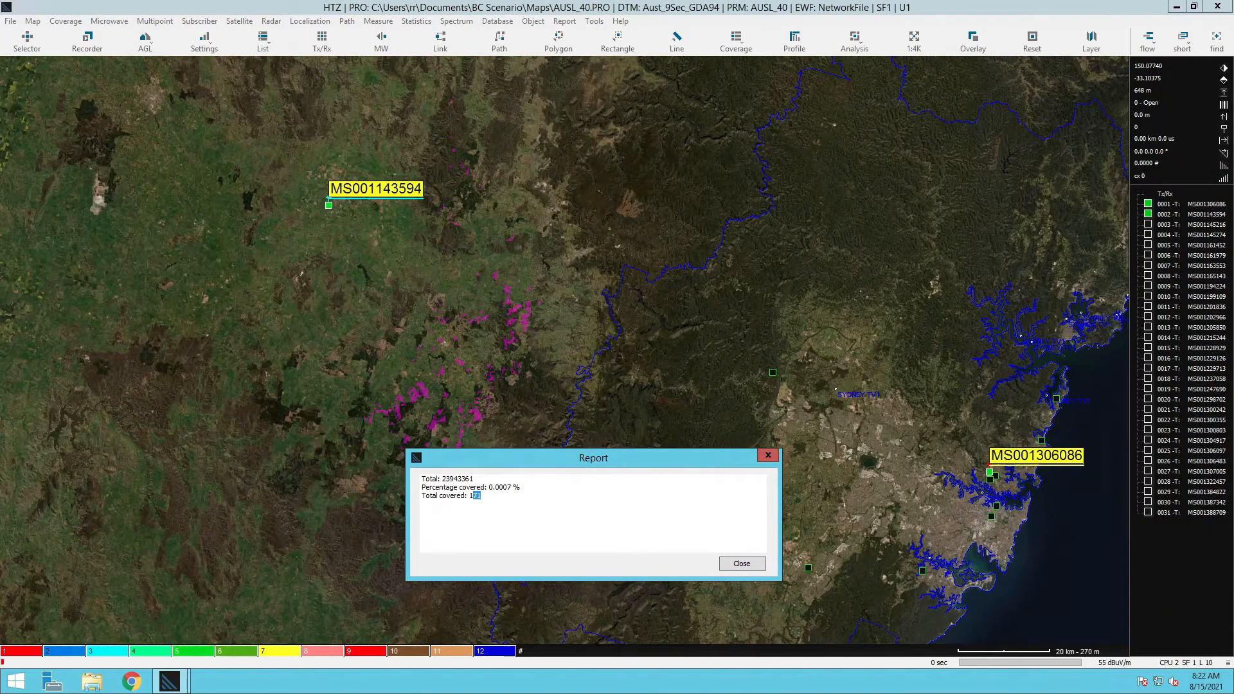
left_click(723, 560)
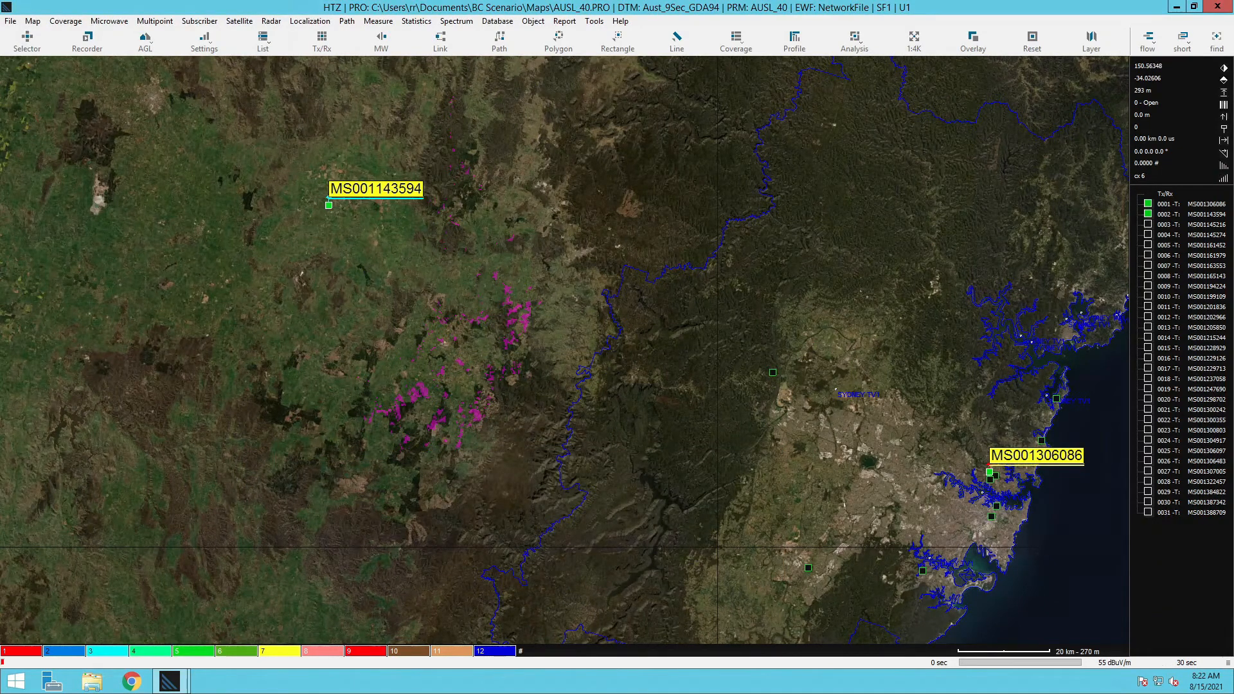
Isolate station MS001306086 as the only active transmitter and check its general parameters, including the frequency
left_click(989, 473)
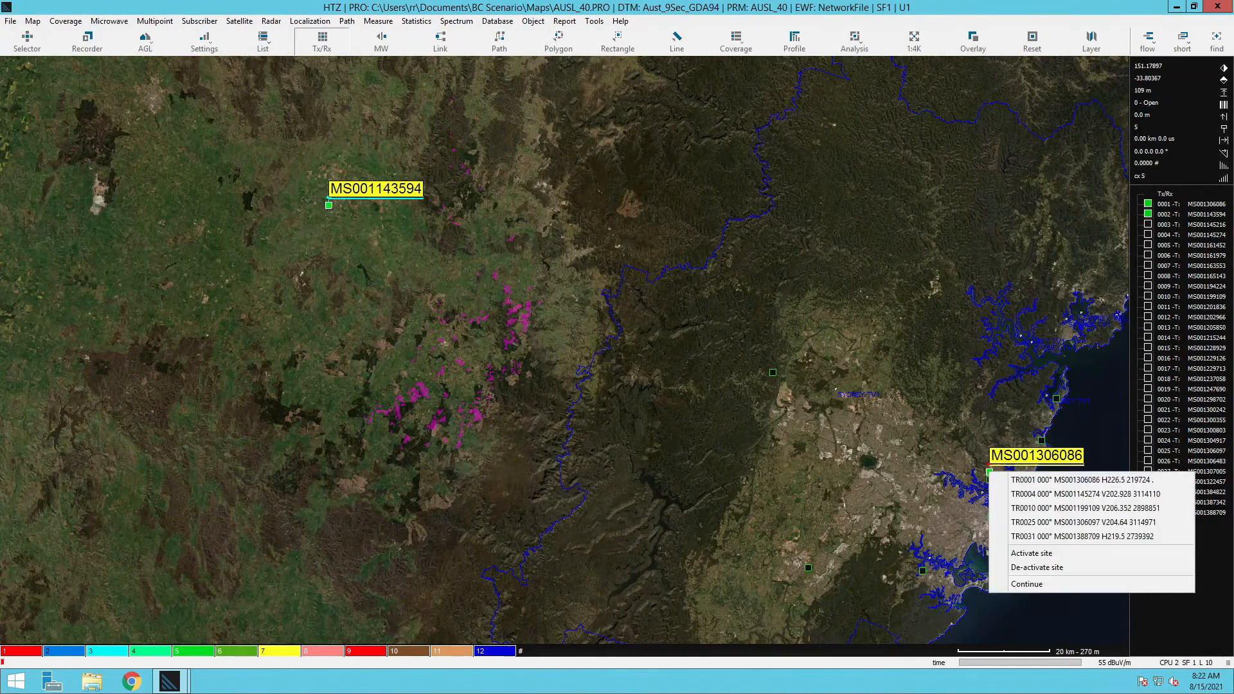
left_click(1060, 480)
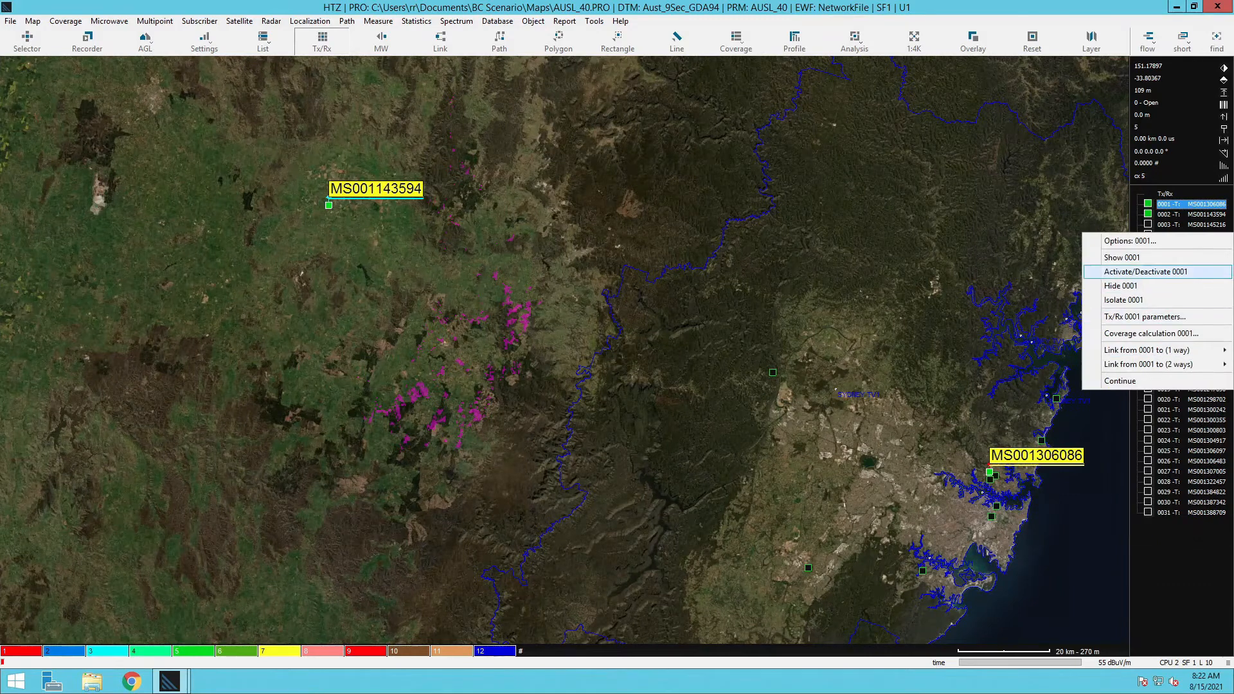
left_click(1131, 300)
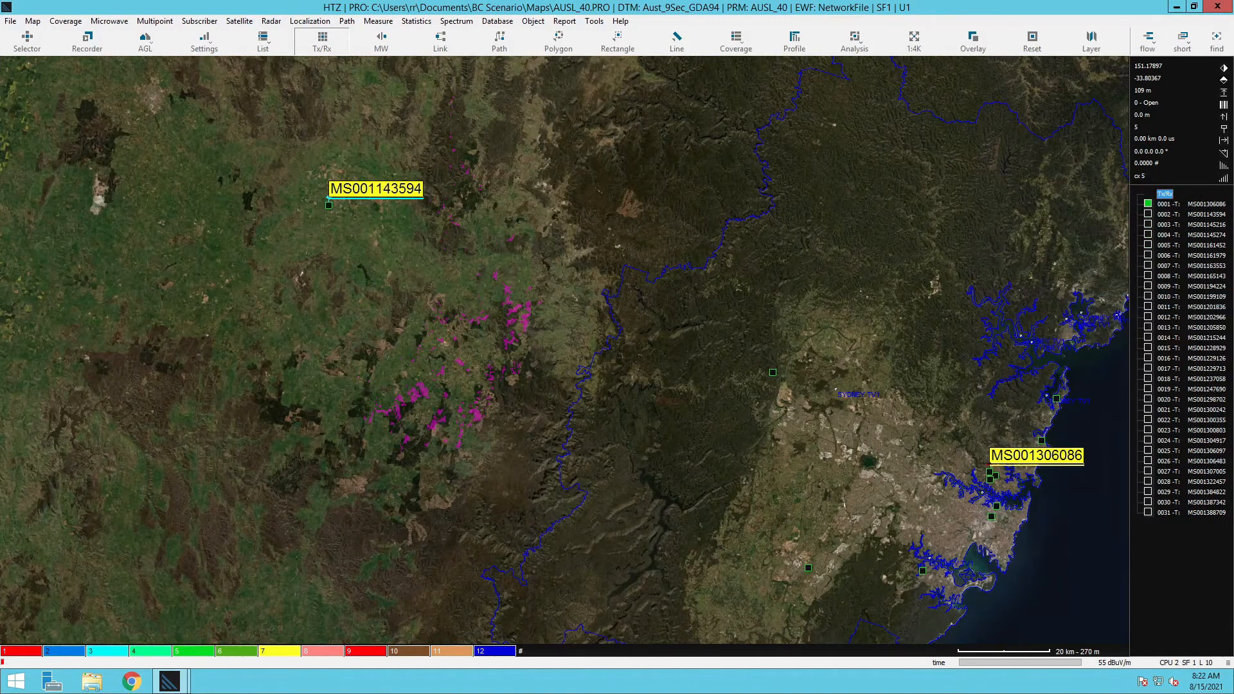
double_click(1195, 204)
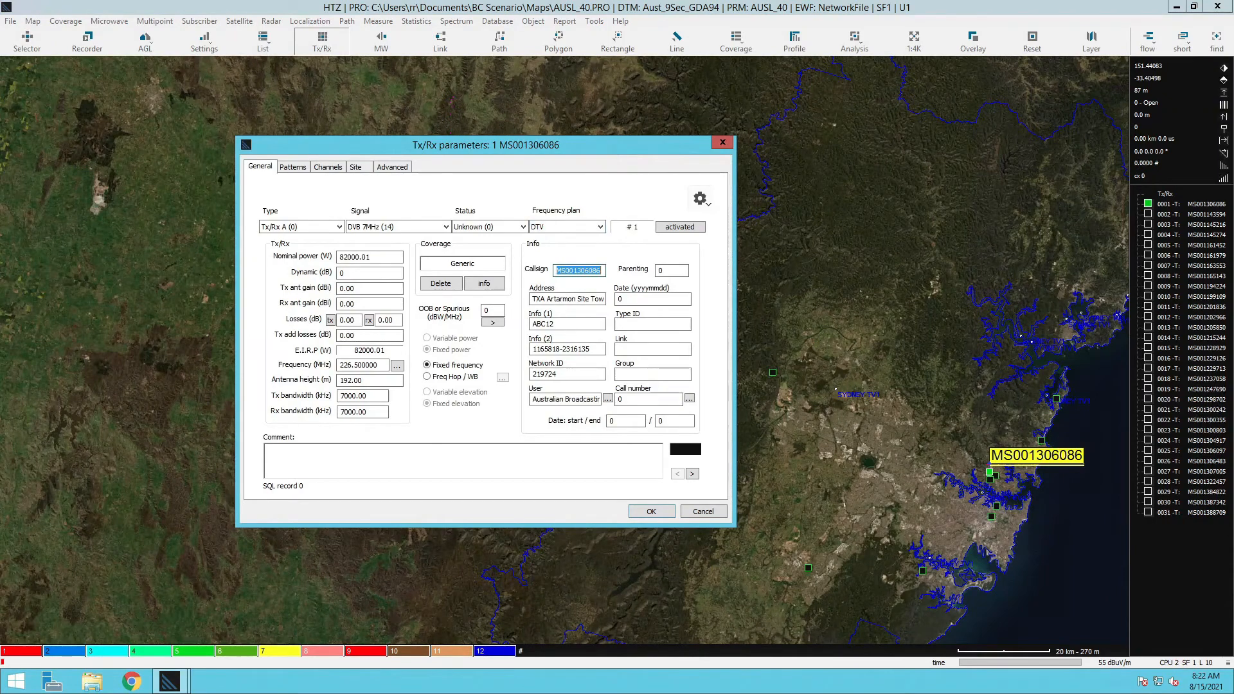
left_click(656, 512)
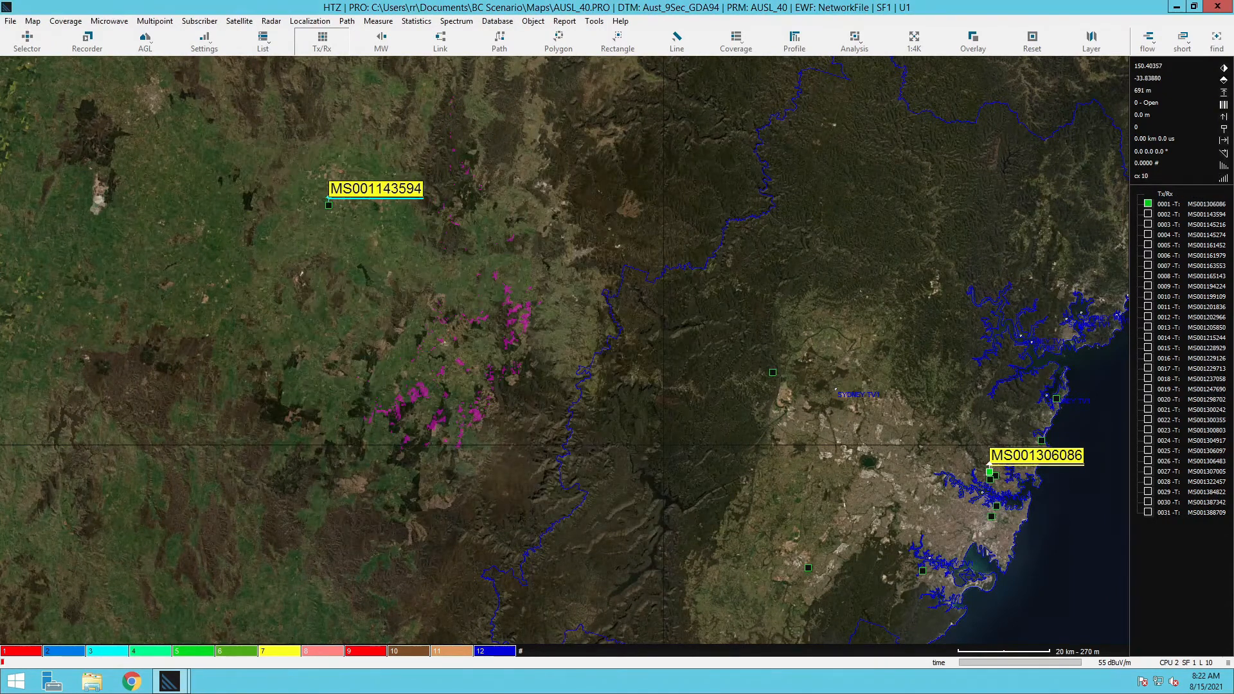
Start a frequency assignment for the active station in Tx plan assignment mode
left_click(66, 21)
mouse_move(90, 64)
left_click(295, 108)
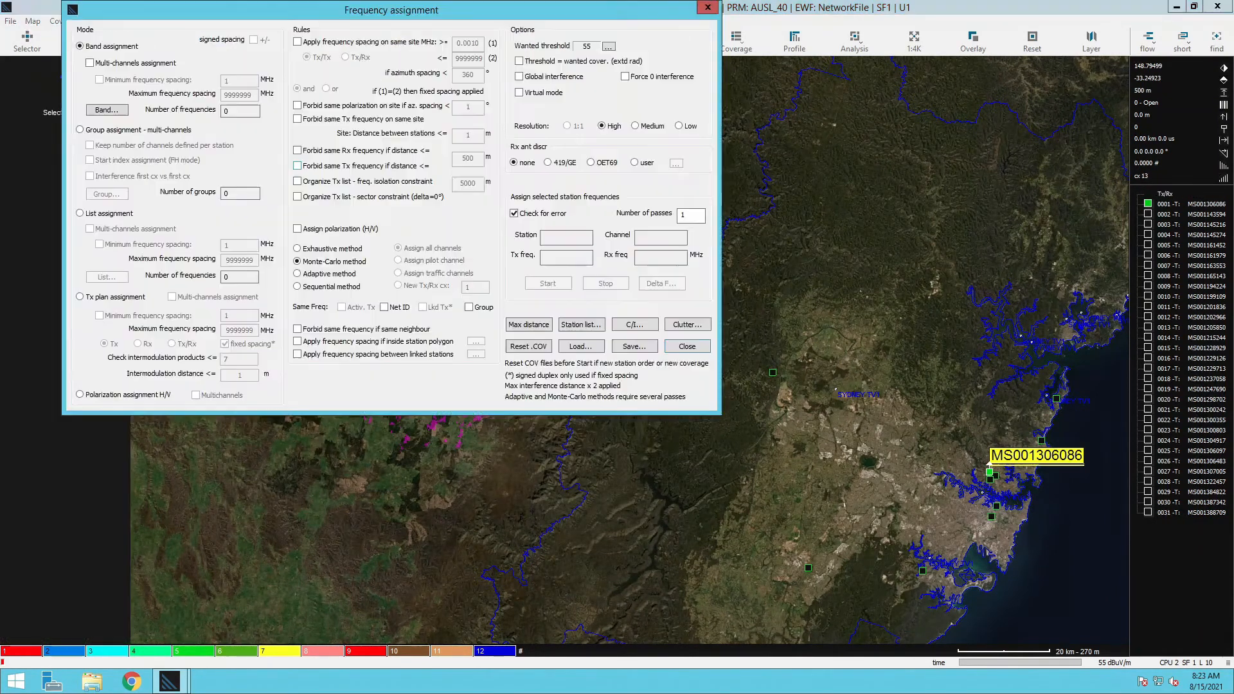
left_click(259, 462)
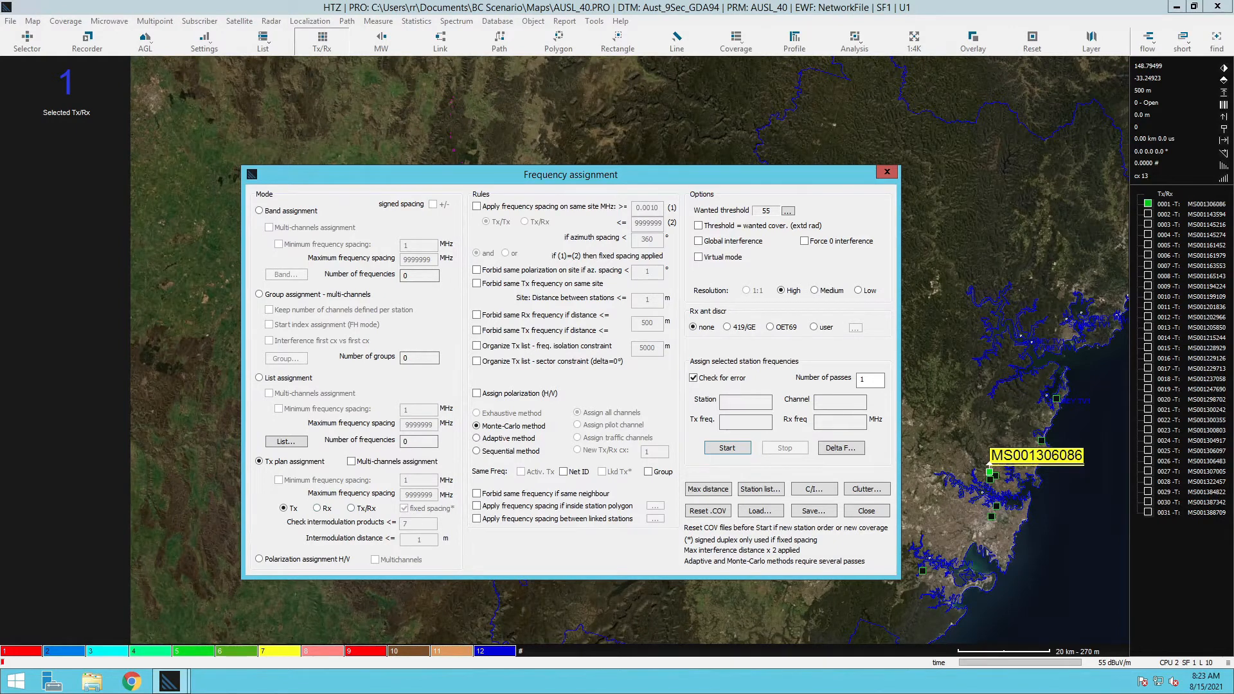
Set the frequency assignment to the Sequential method with 10 passes and enable Global interference
left_click(477, 438)
left_click(476, 451)
double_click(863, 380)
type("10")
left_click(699, 241)
left_click(477, 438)
left_click(476, 451)
left_click(477, 426)
left_click(477, 451)
double_click(864, 380)
type("10")
left_click(699, 241)
Accept the C/I protection ratio mask, run the frequency assignment, and close its report and settings
left_click_drag(691, 175, 549, 132)
left_click(671, 447)
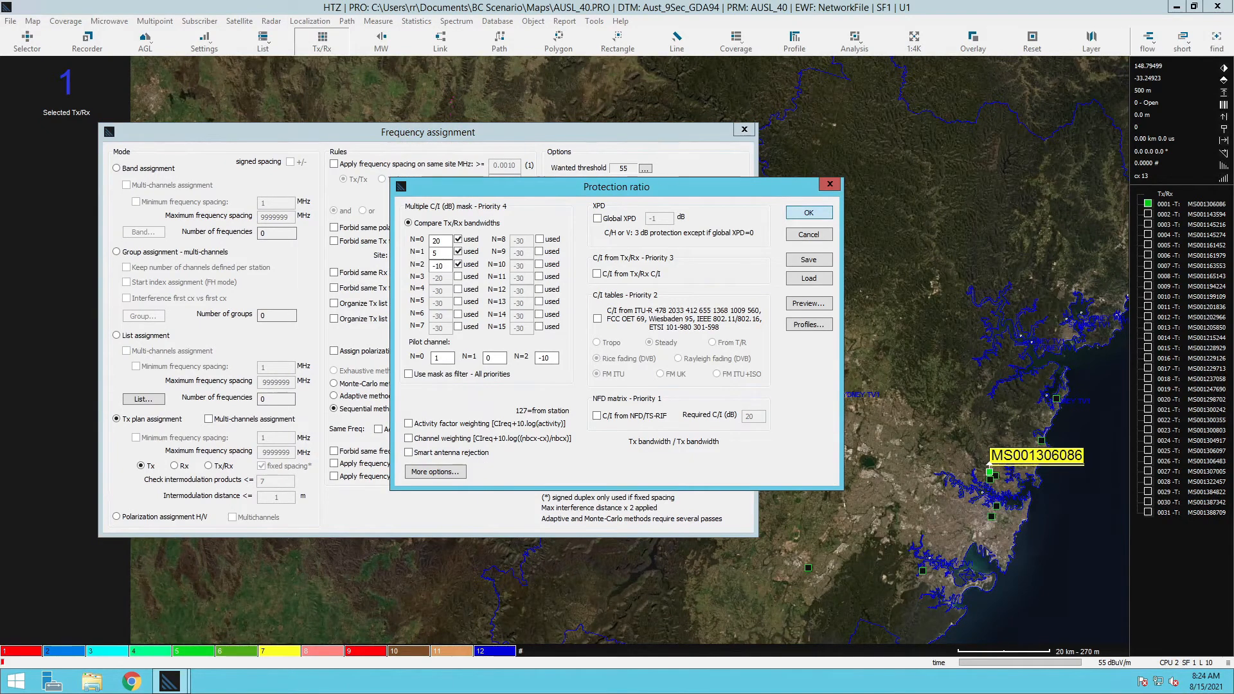
left_click(809, 213)
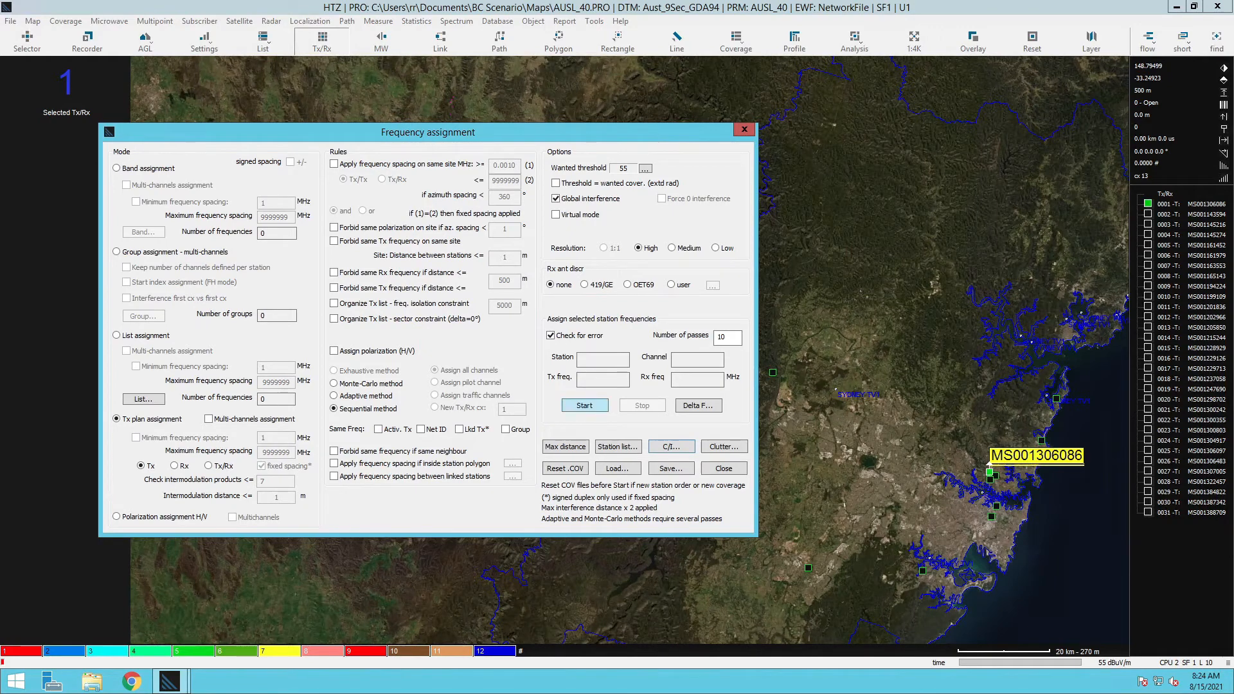
left_click(584, 405)
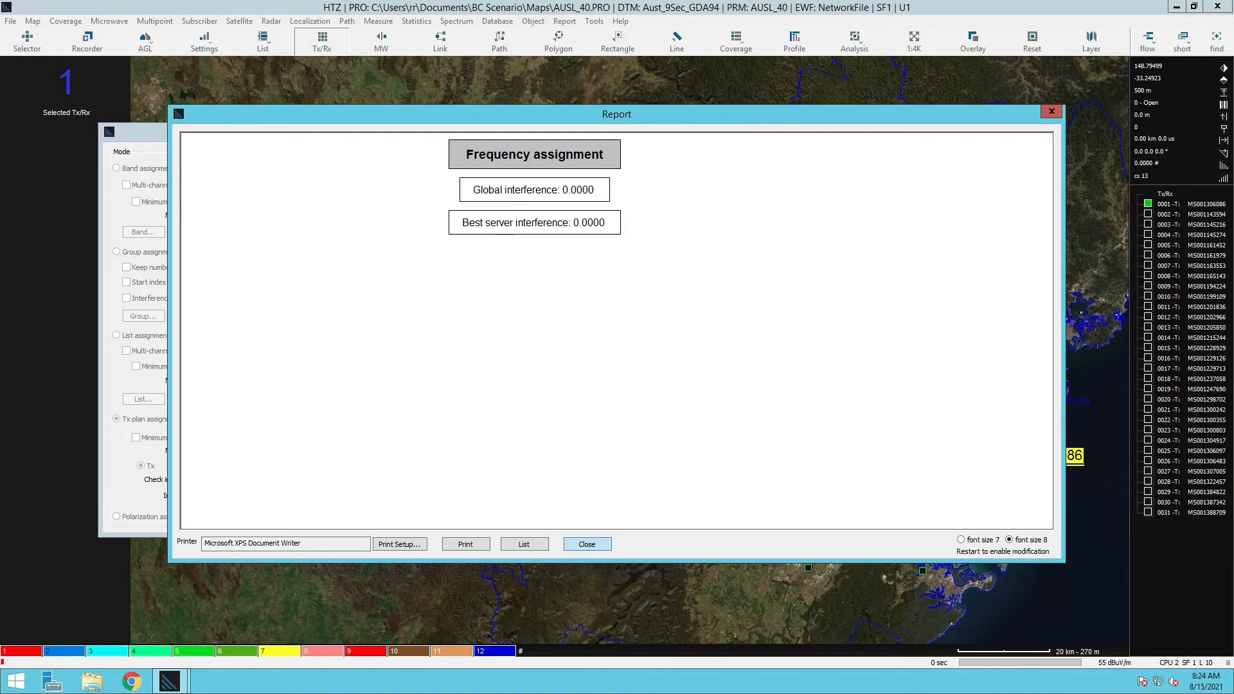
left_click(587, 544)
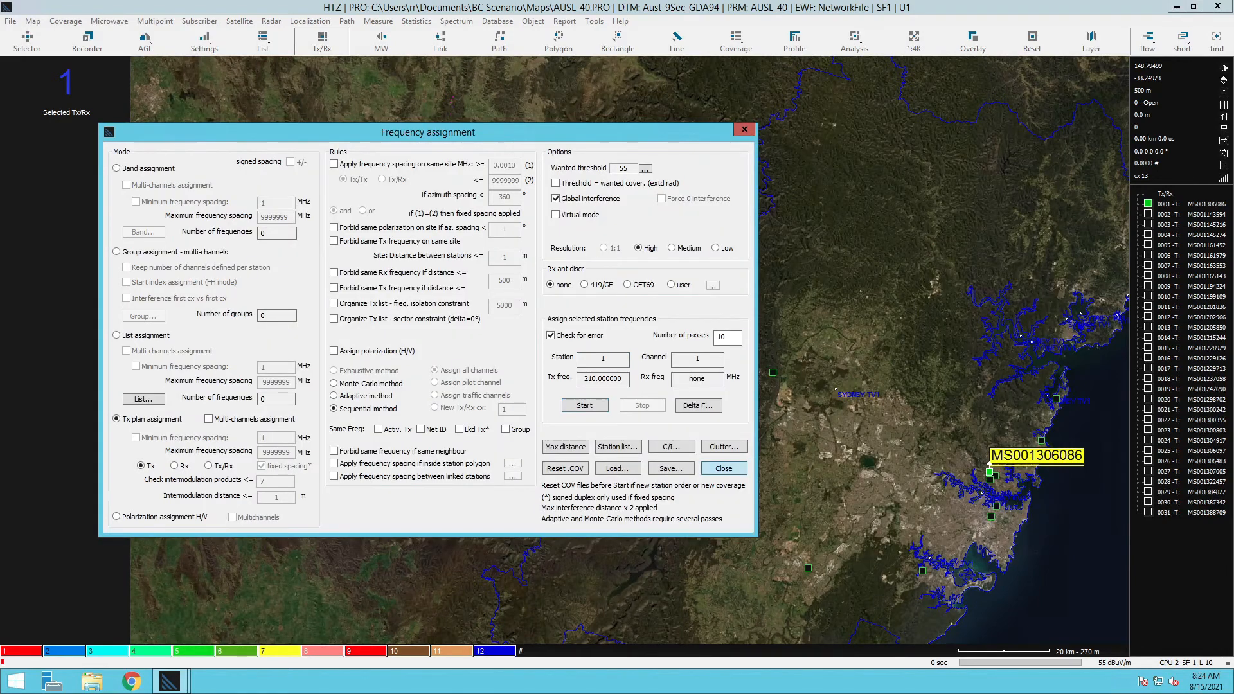
left_click(724, 468)
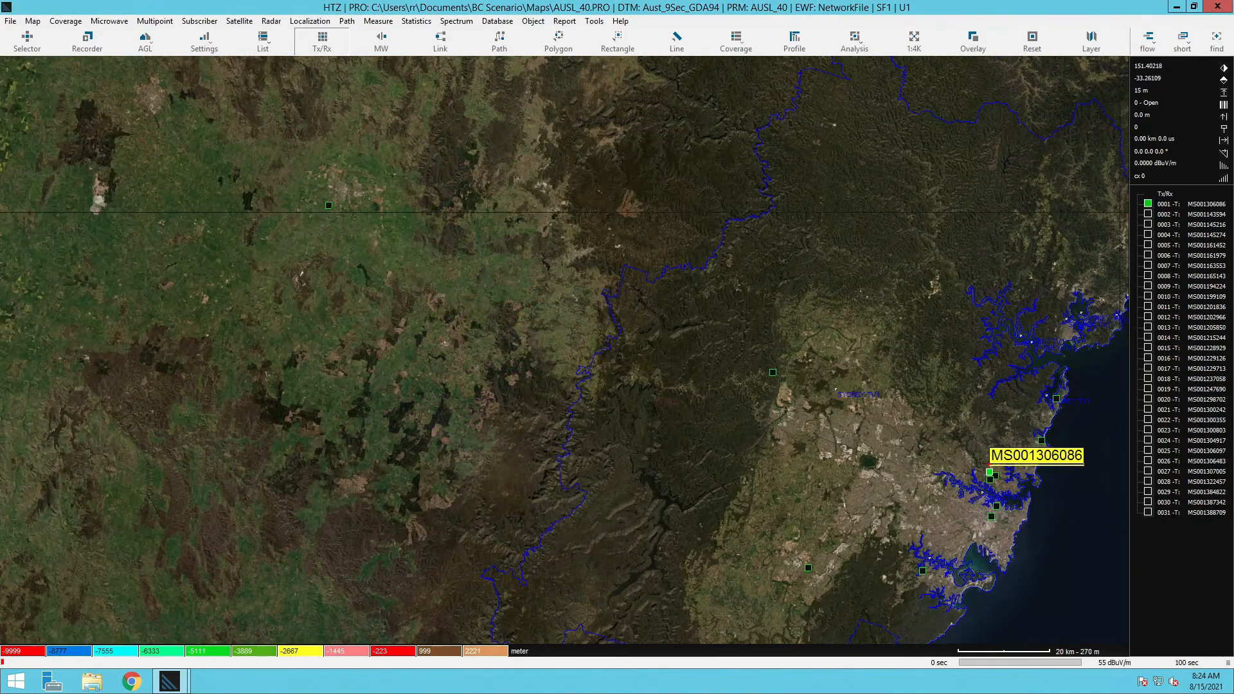
Check the newly assigned frequency of MS001306086 against the DTV frequency plan, leaving the parameters unmodified
double_click(1190, 204)
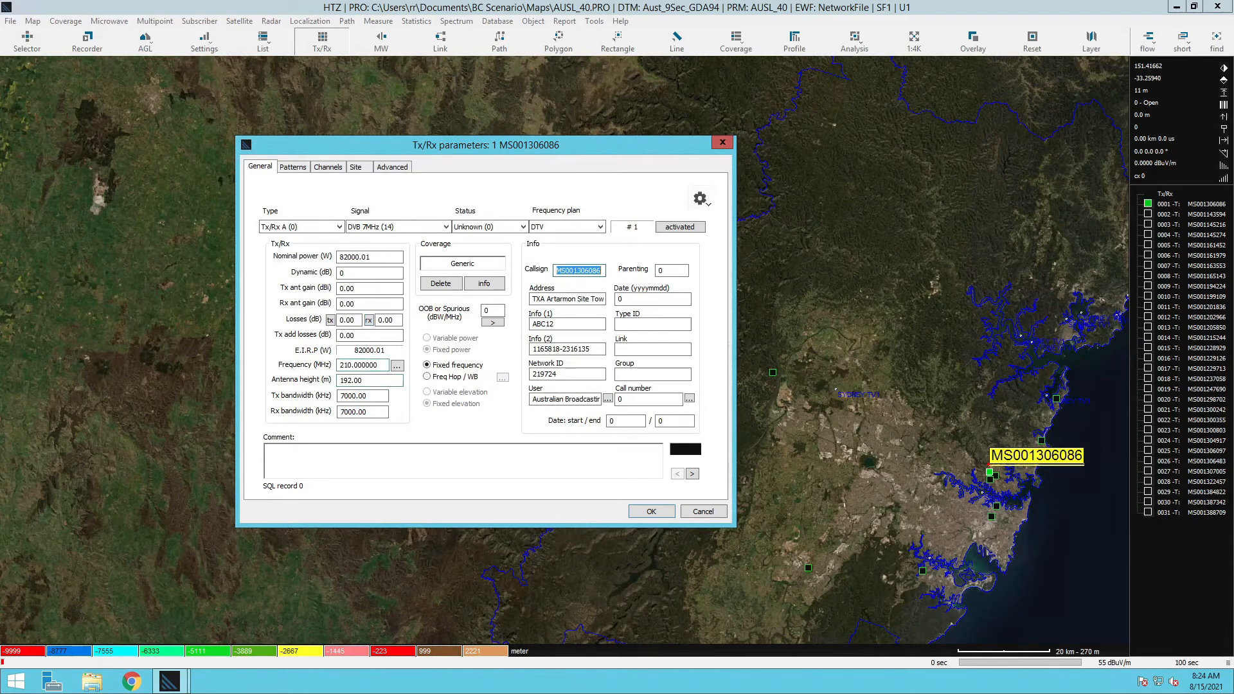
double_click(363, 365)
left_click(397, 365)
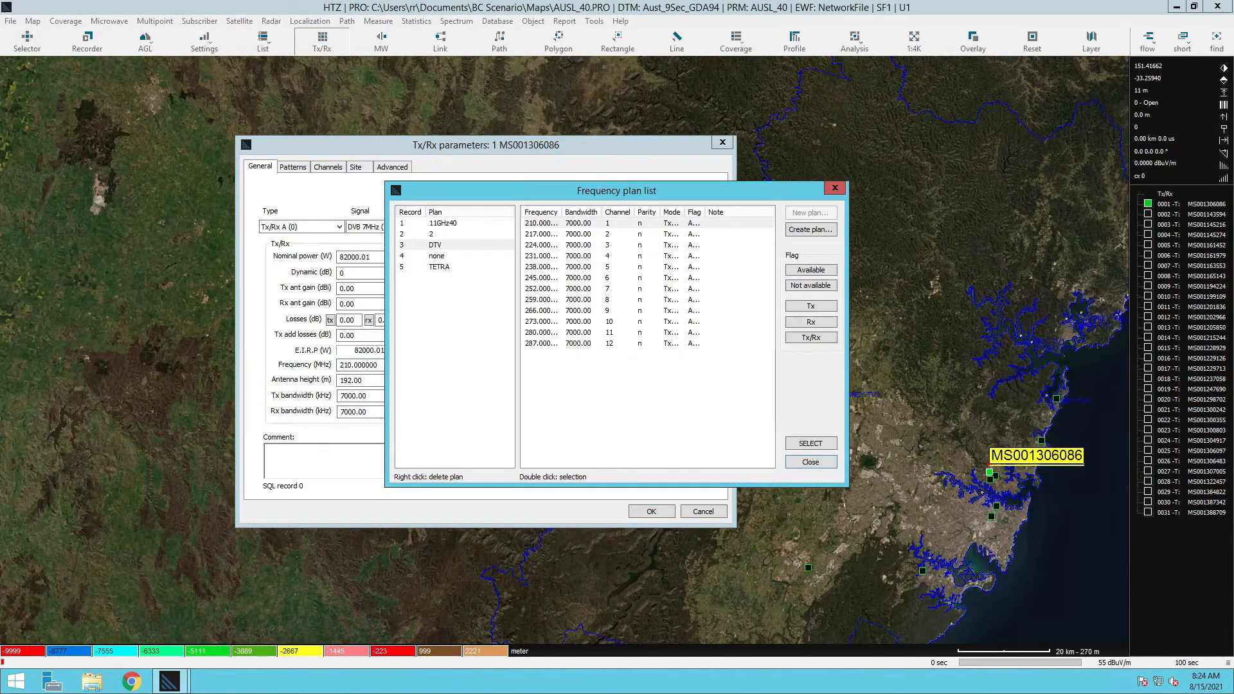
left_click(811, 462)
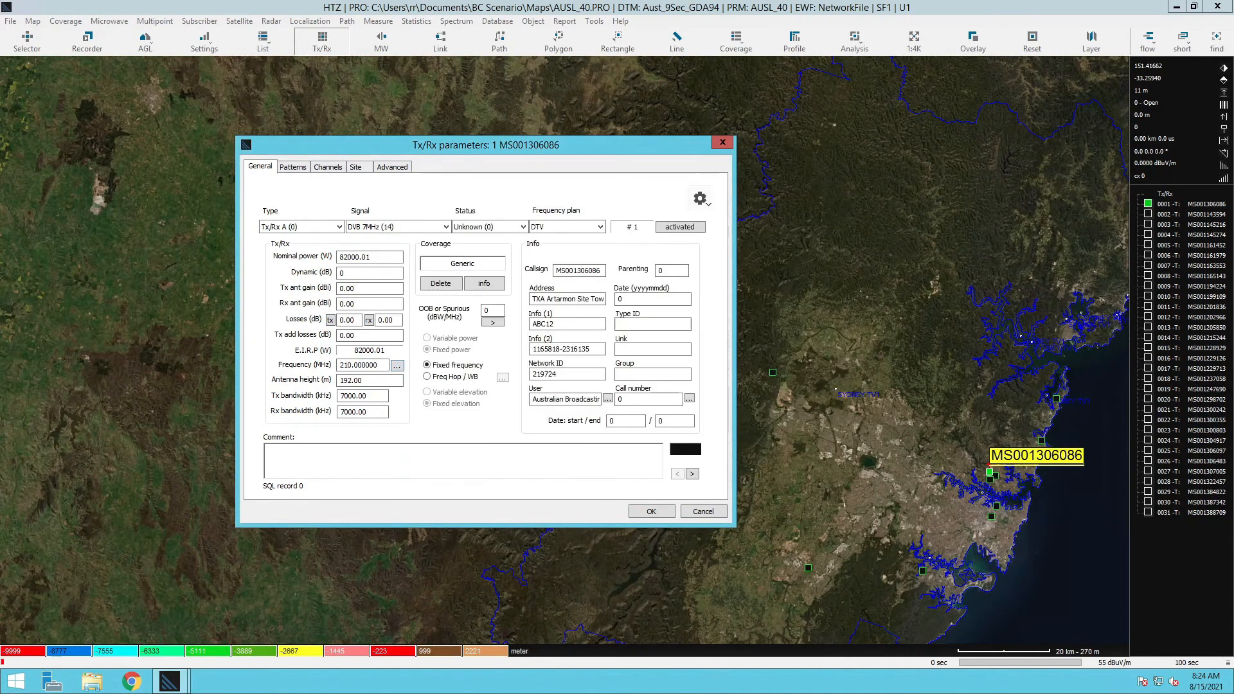
left_click(703, 512)
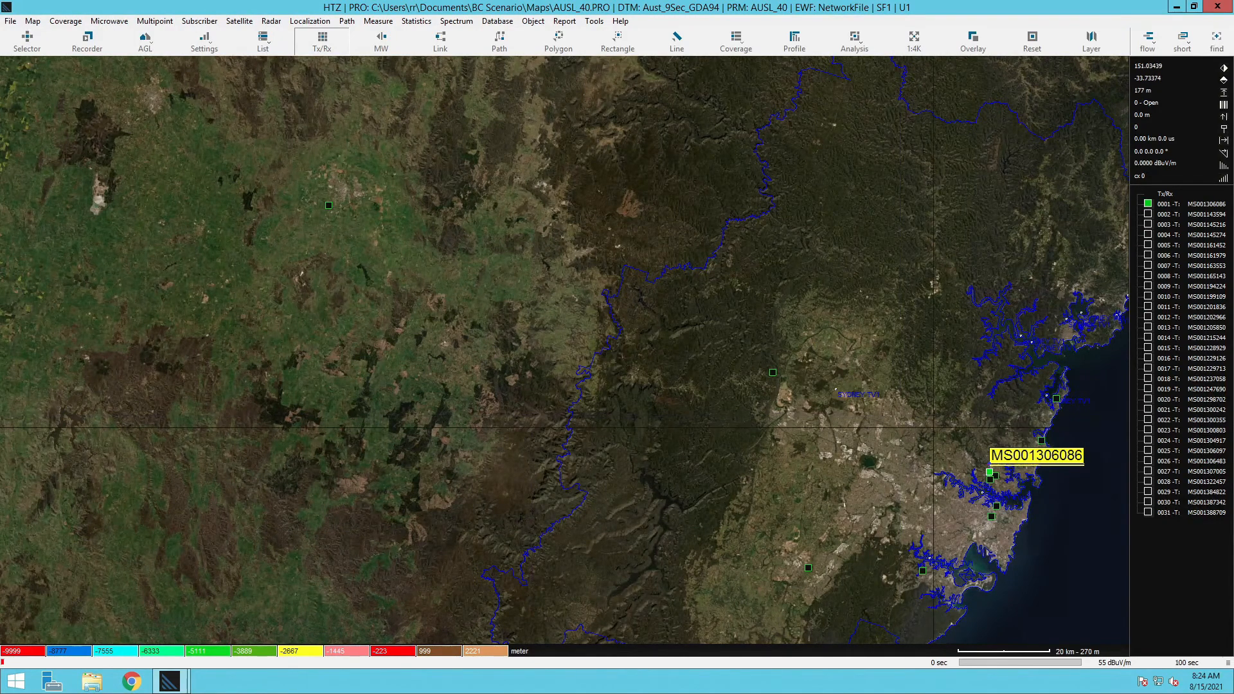
Save the network with the reassigned station to ICS Manager
left_click_drag(953, 442, 1014, 511)
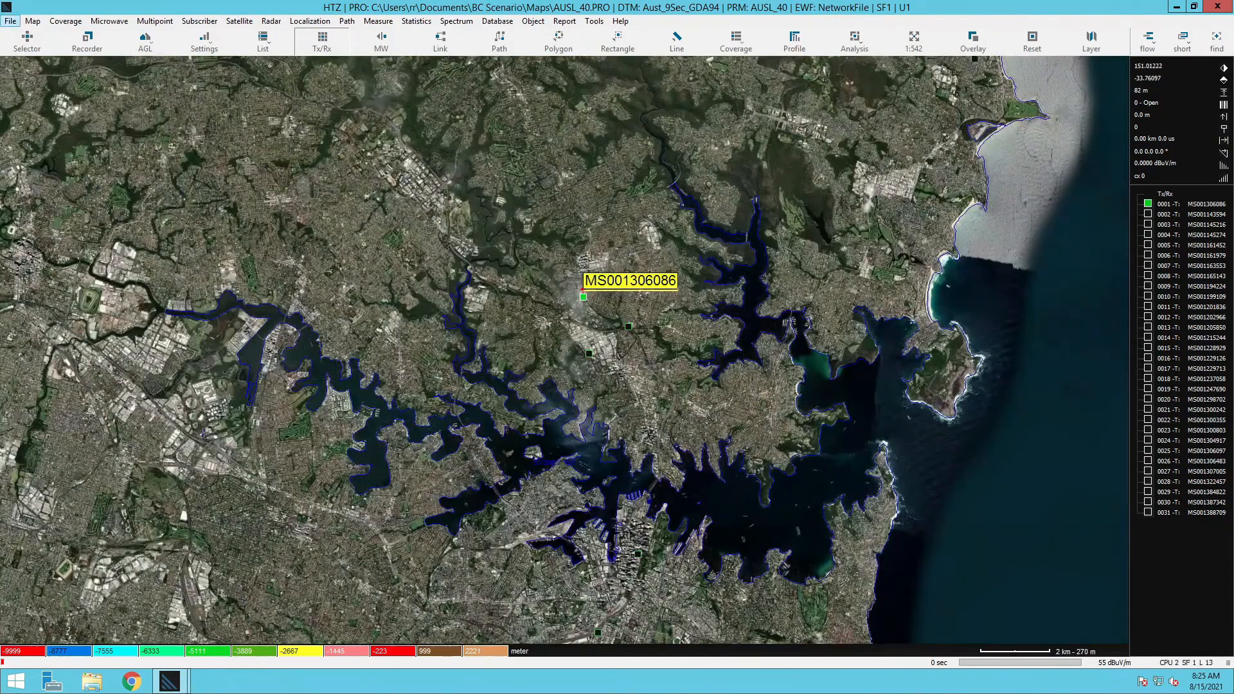
left_click(10, 21)
mouse_move(39, 226)
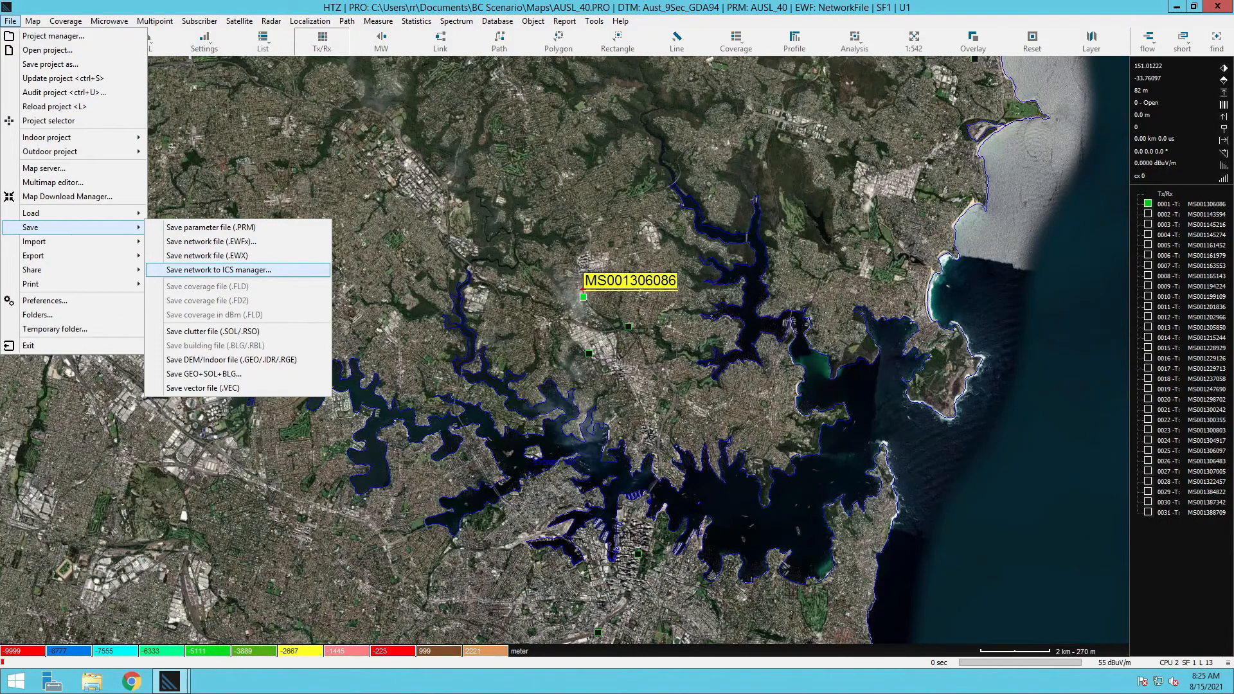
left_click(219, 270)
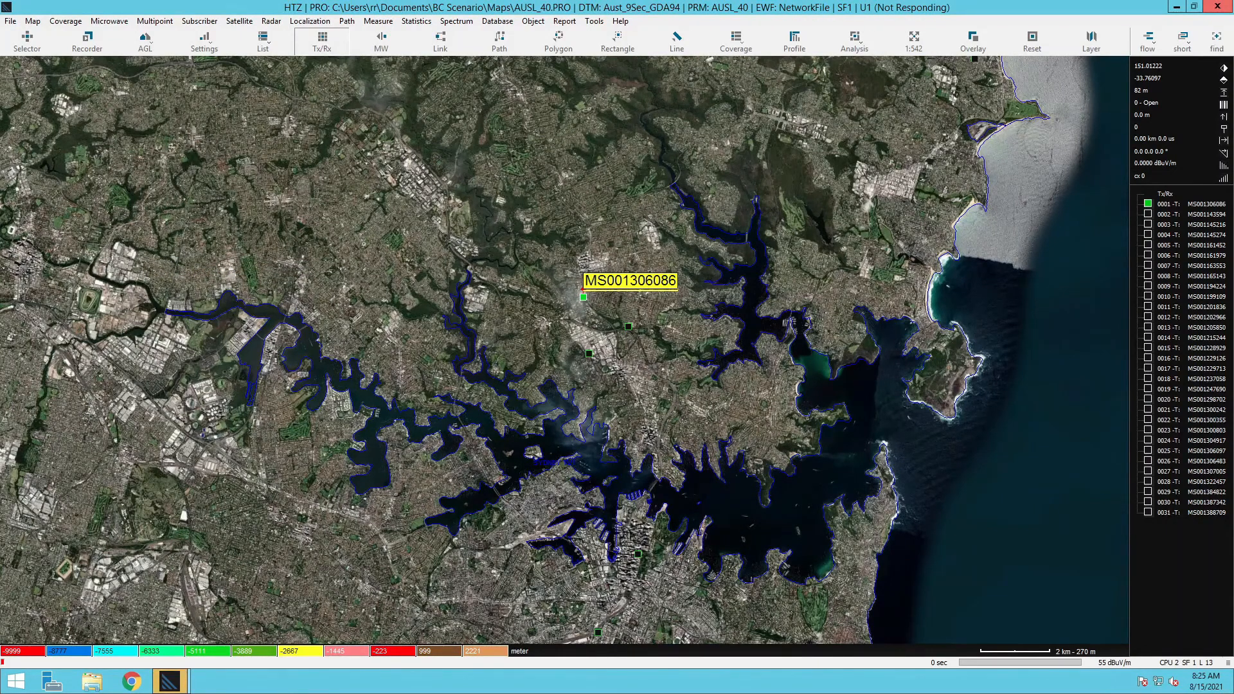
Switch to ICS Manager and choose to save the station changes to ICS Manager for the export
left_click(170, 682)
left_click(241, 612)
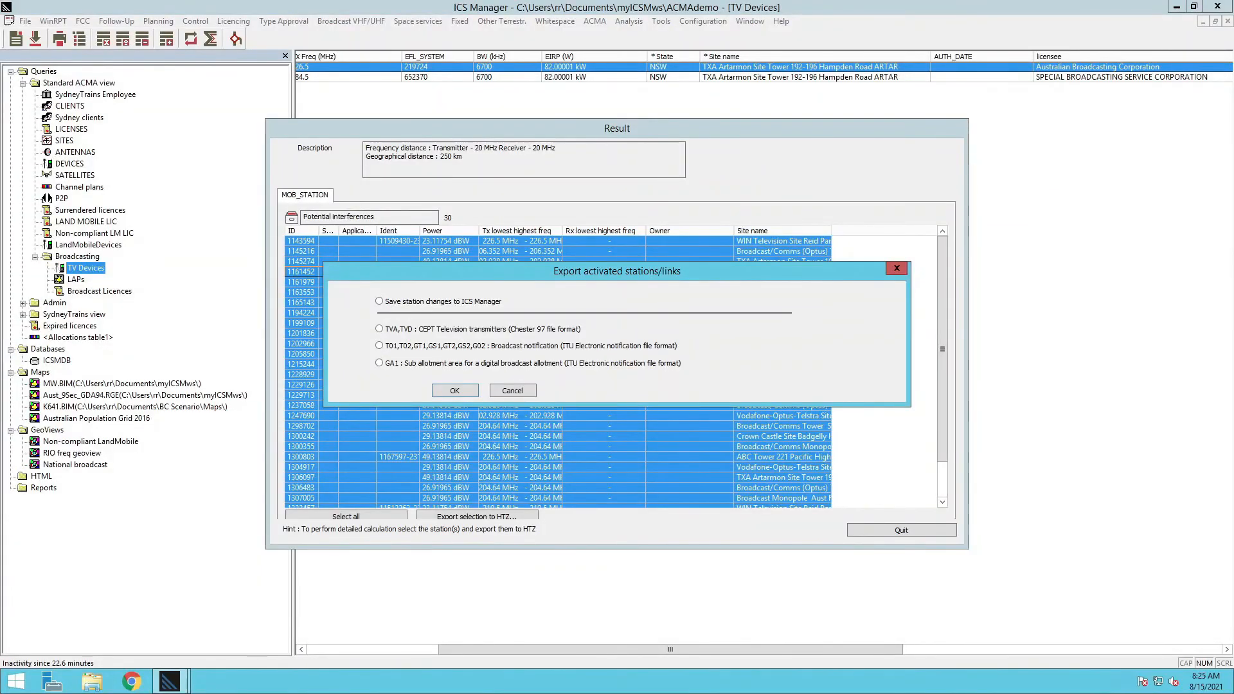
left_click(379, 302)
key("Return")
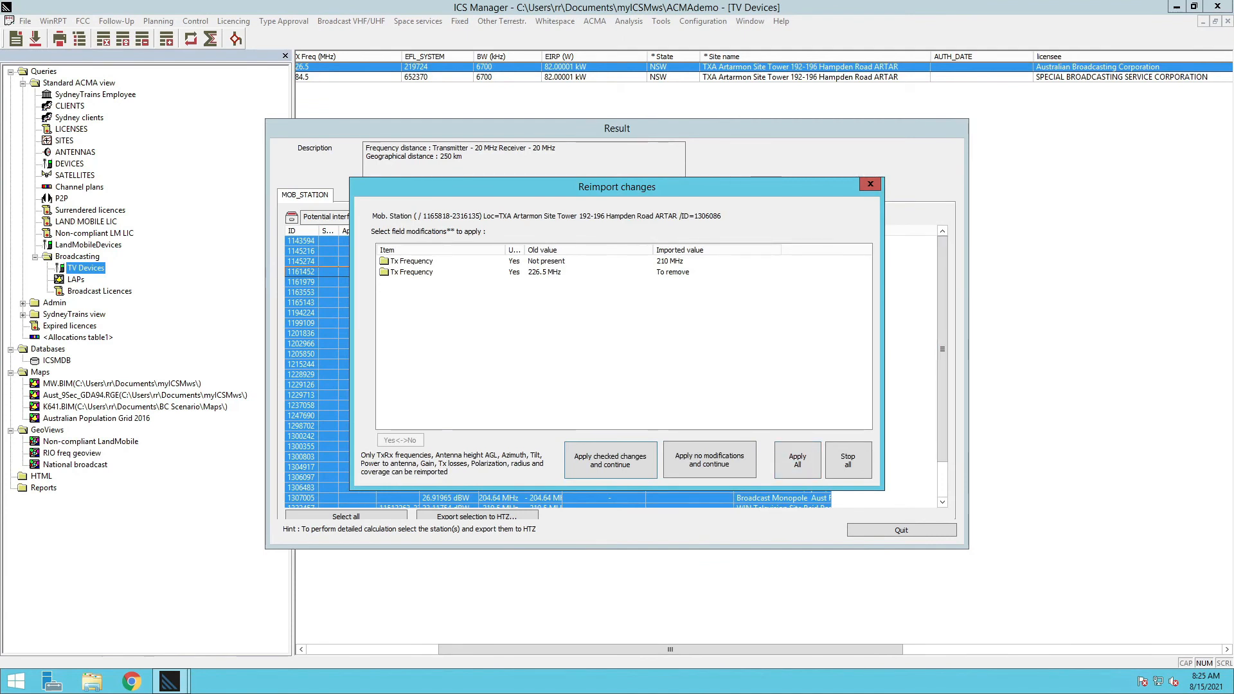
Review the Tx frequency modifications, apply all of them to the stations, and close the reimport message
left_click_drag(525, 250, 570, 250)
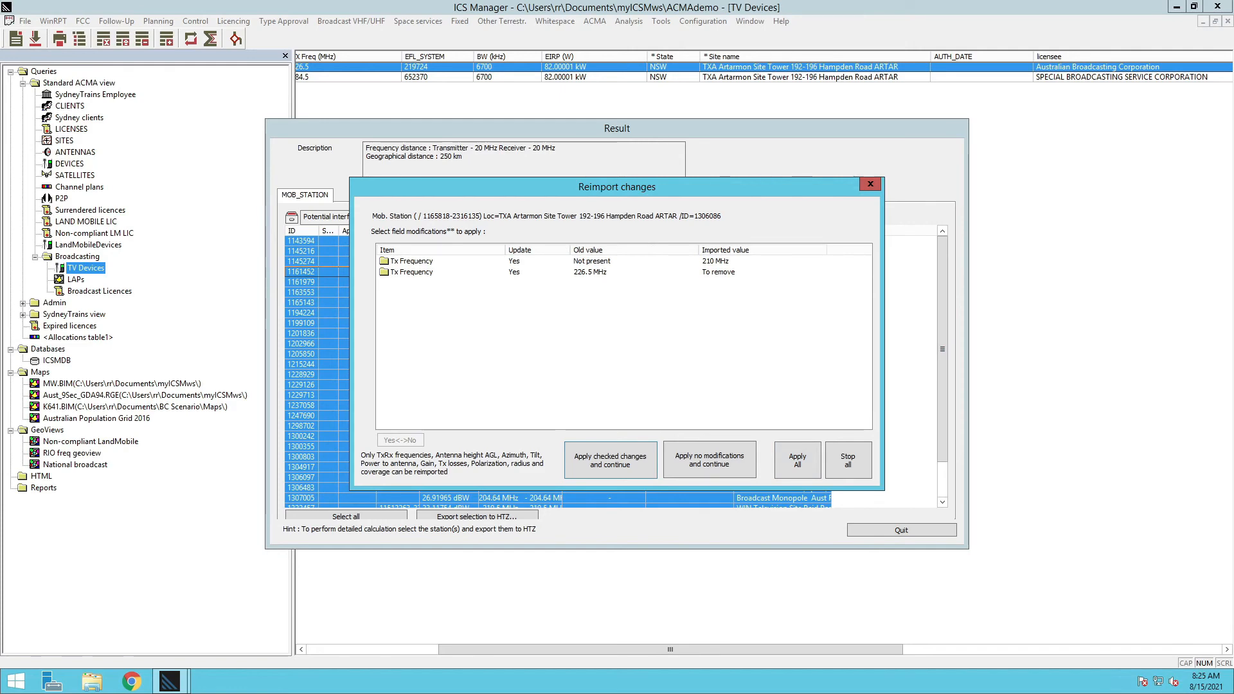
left_click(798, 460)
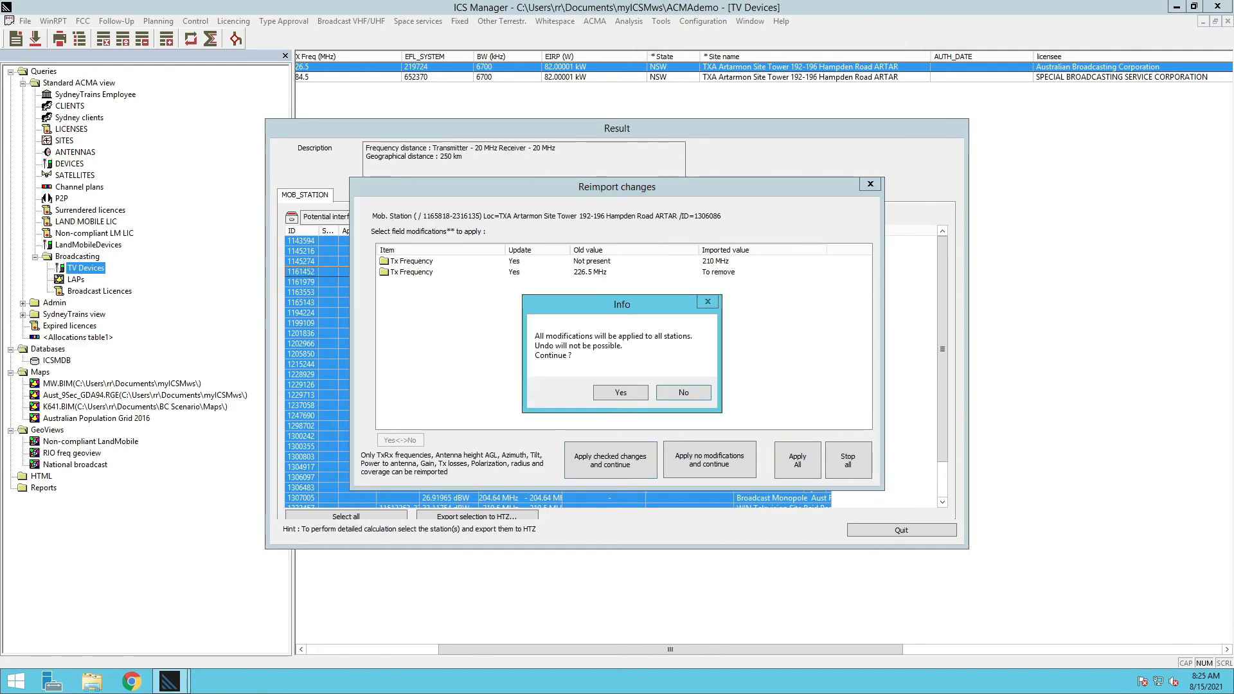
left_click(620, 392)
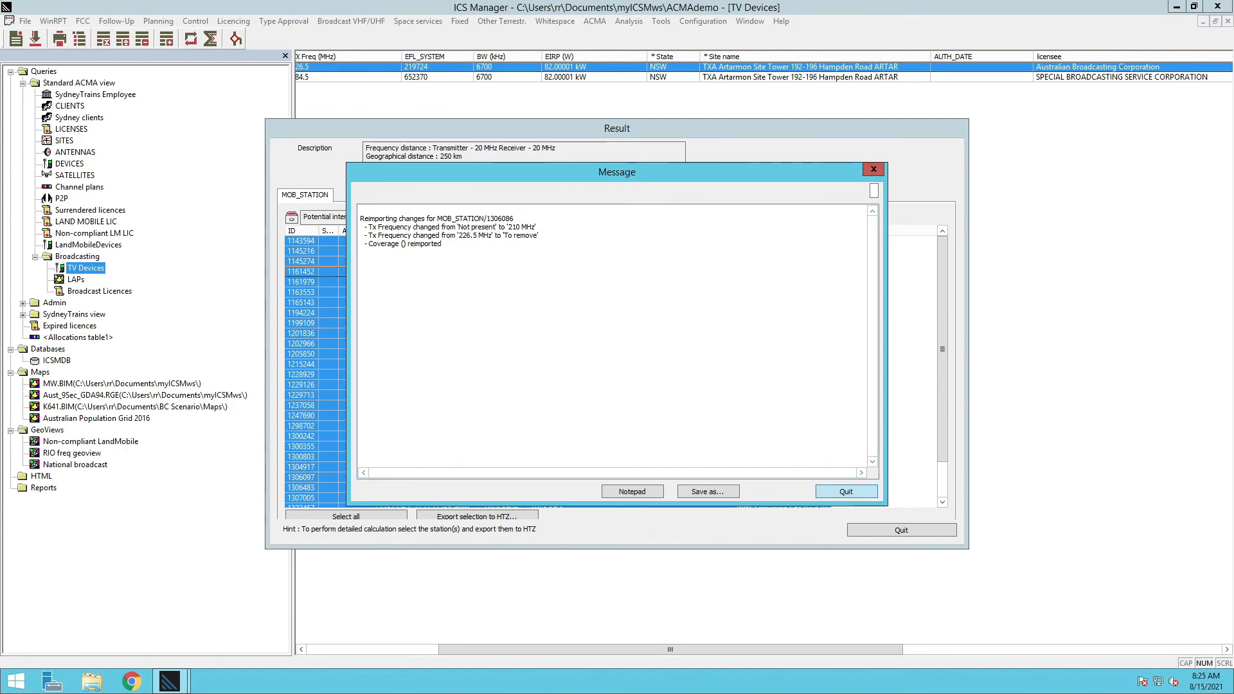
left_click_drag(443, 244, 361, 212)
left_click(846, 491)
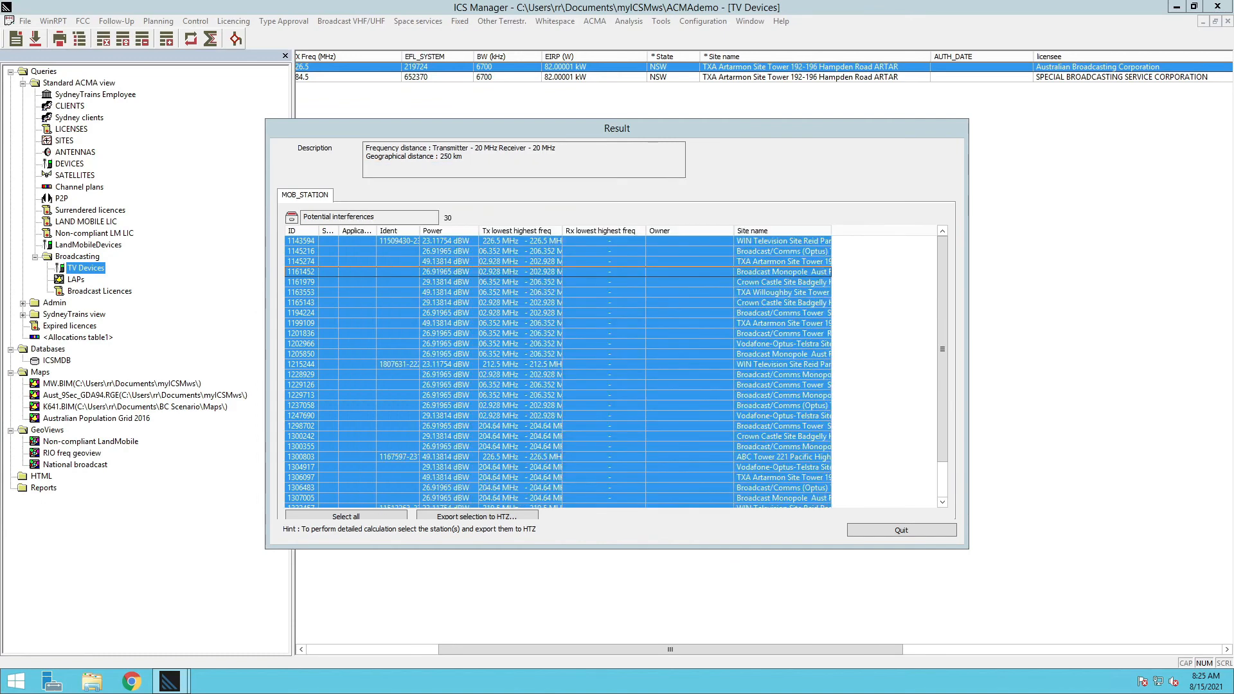
Close the interference results and show the Australian Broadcasting Corporation station's position on the Aust_9Sec_GDA94 map
left_click(902, 531)
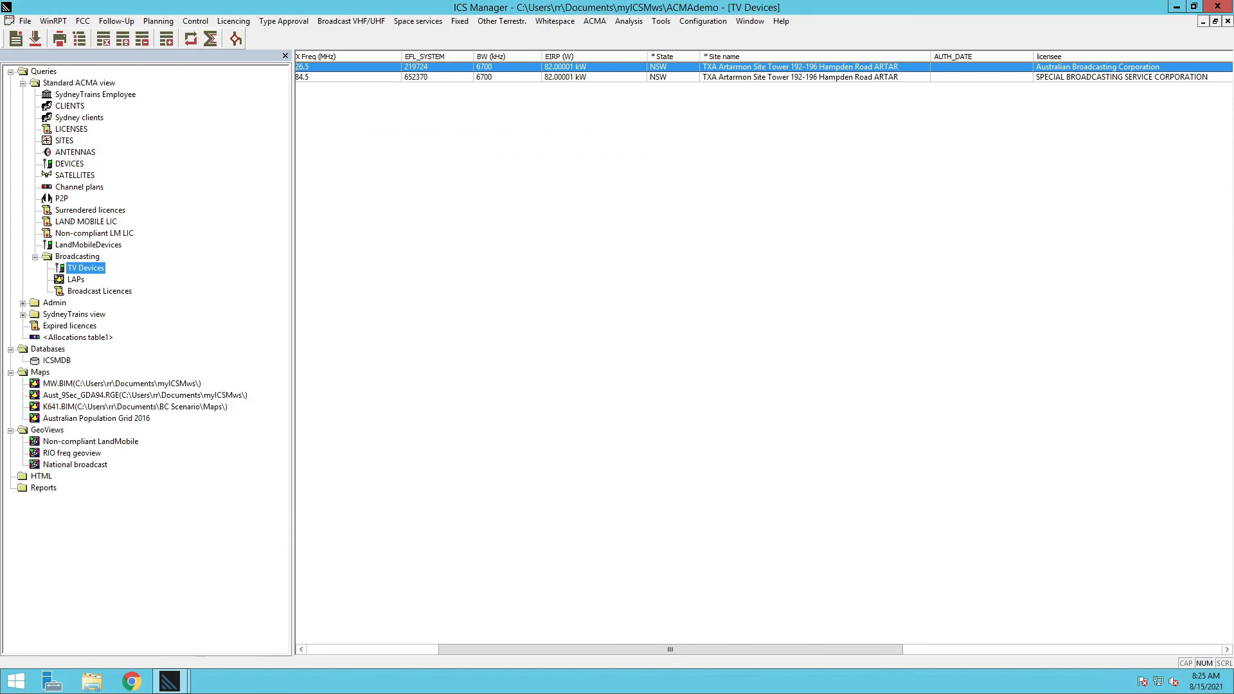
double_click(799, 66)
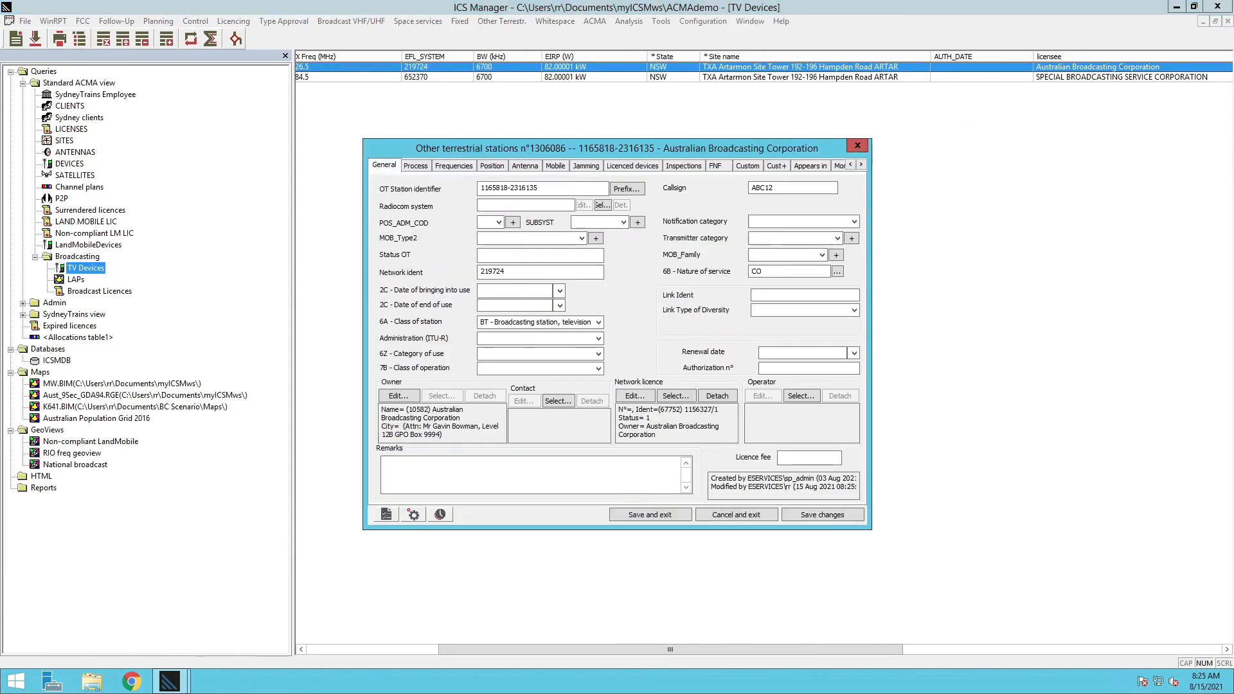
left_click(525, 166)
left_click(492, 165)
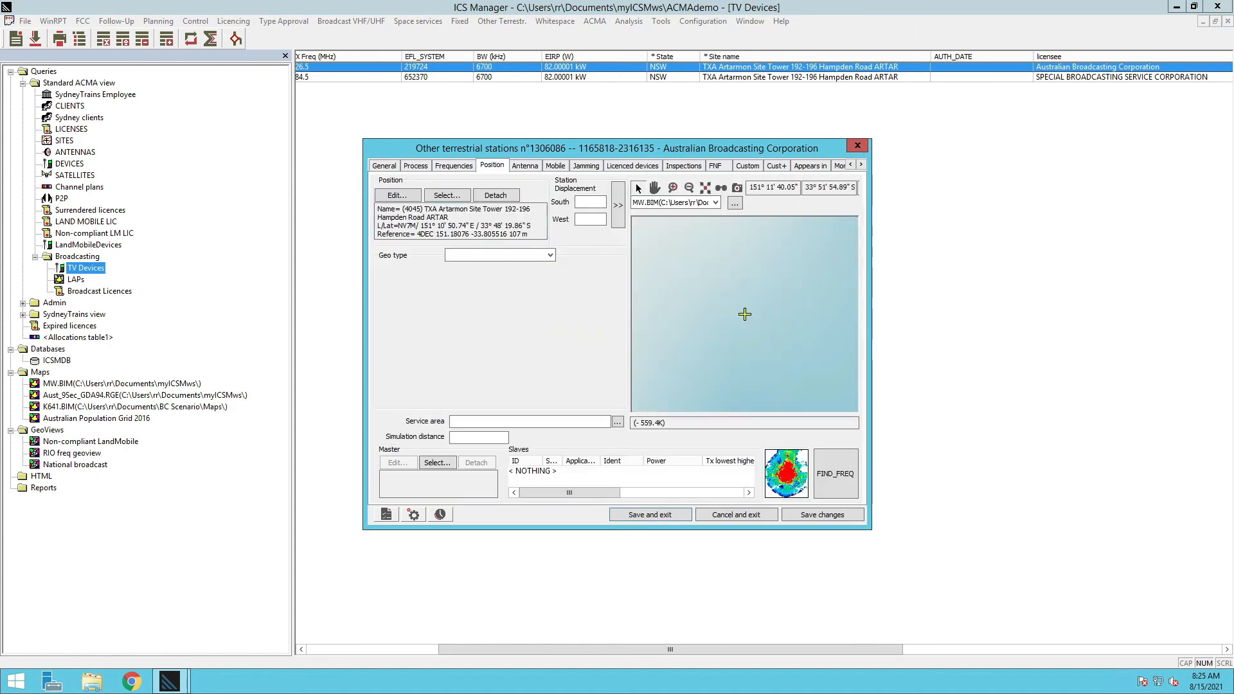
left_click(715, 203)
left_click(701, 214)
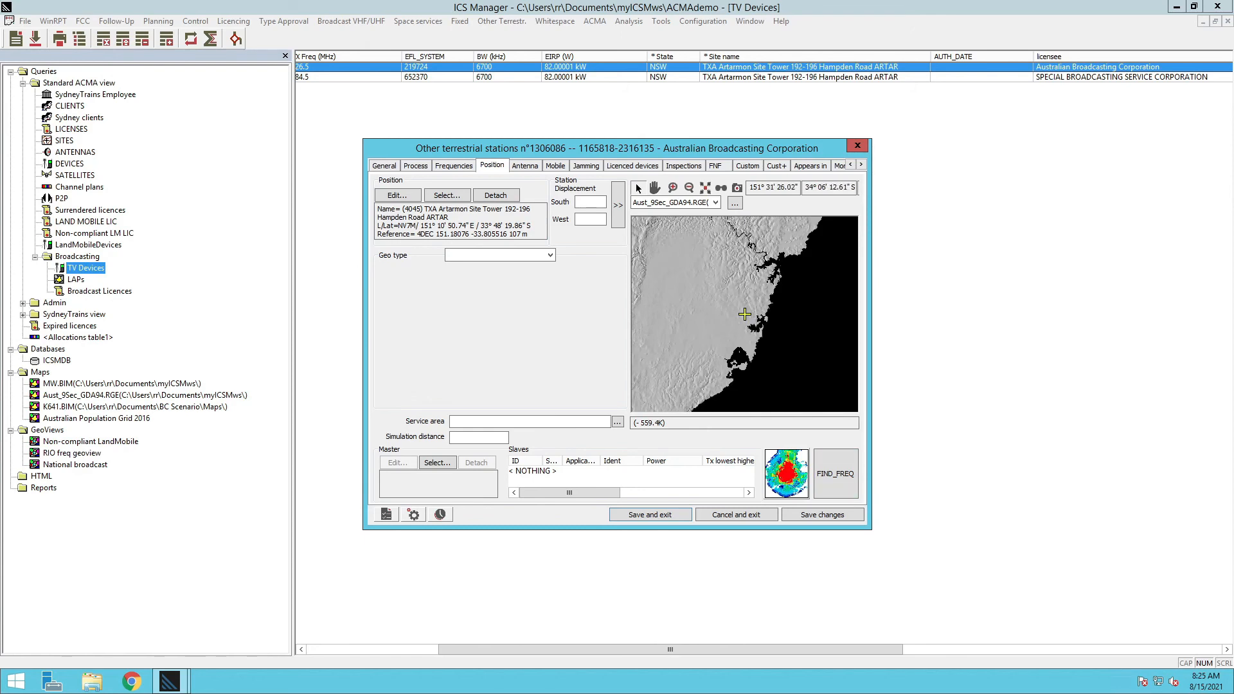
Display the station's reimported coverage with the BroadcastPalette and open the choice of background maps
left_click(787, 474)
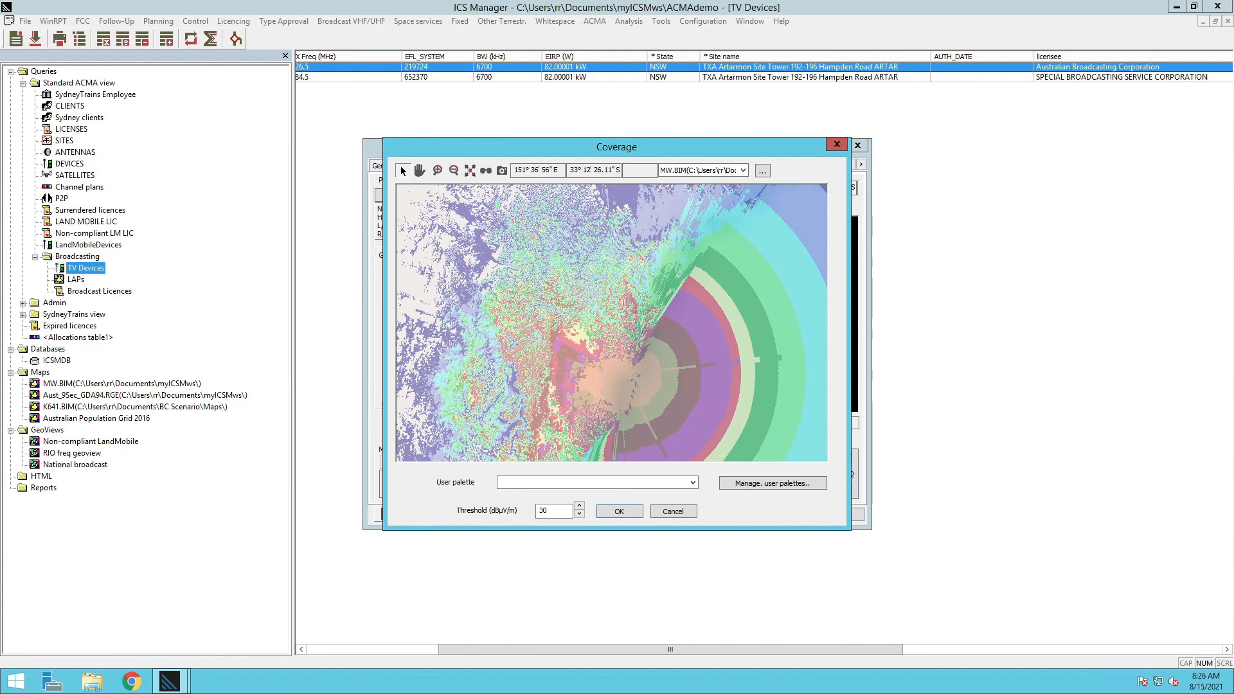
left_click(693, 483)
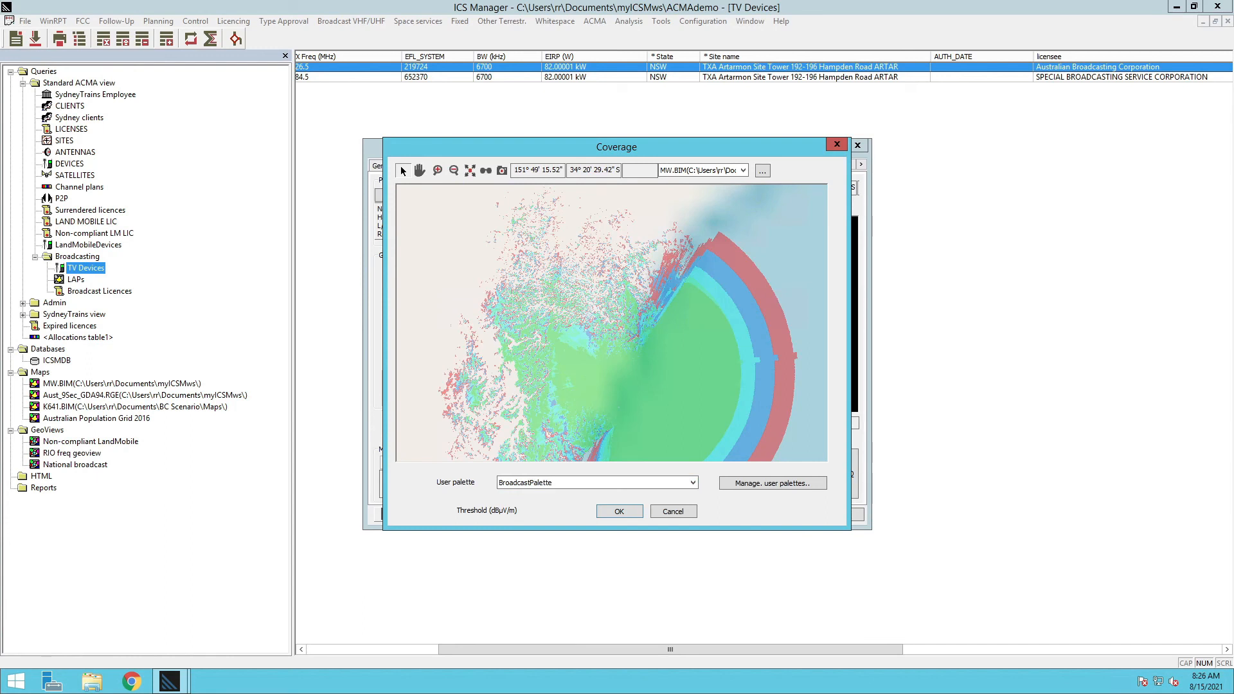
left_click(743, 170)
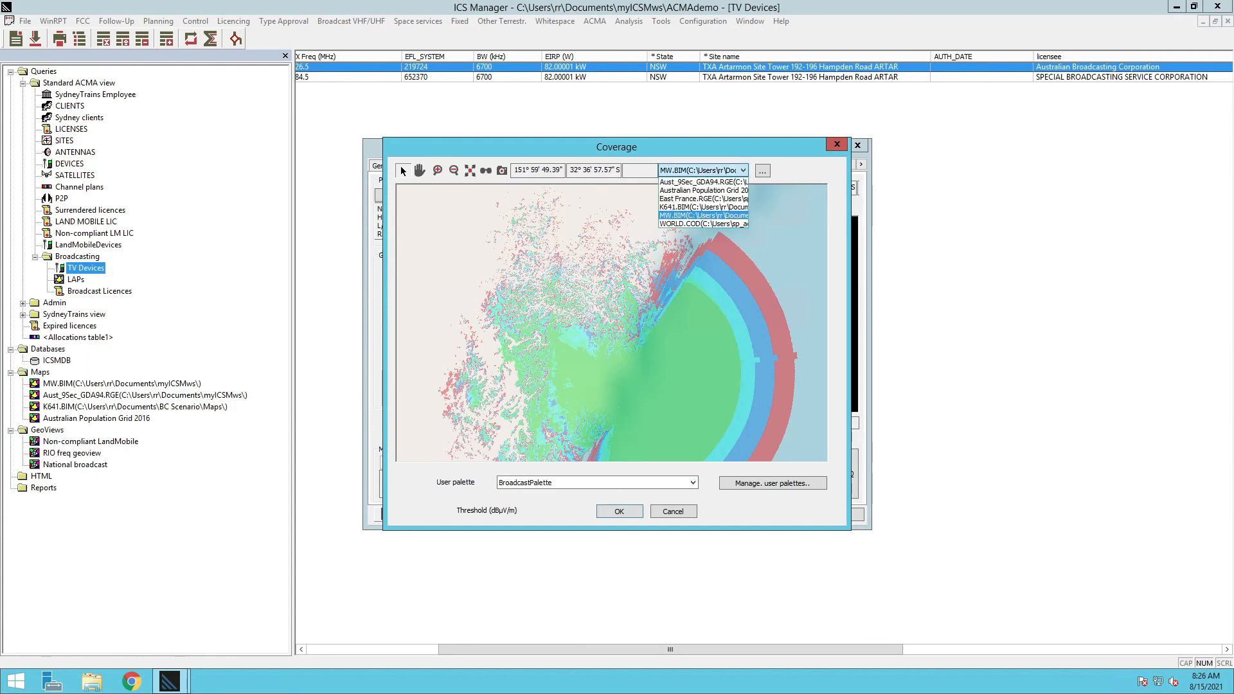